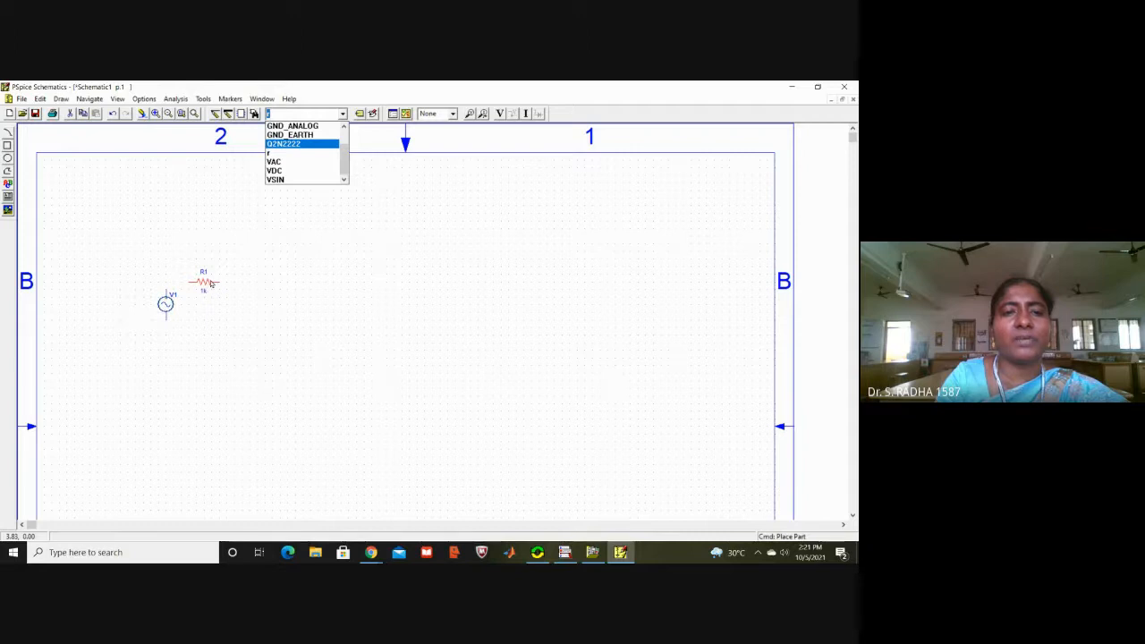
Step: Place two D1N914 diodes side by side below and beyond resistor R1
scroll(345, 141, up, 3)
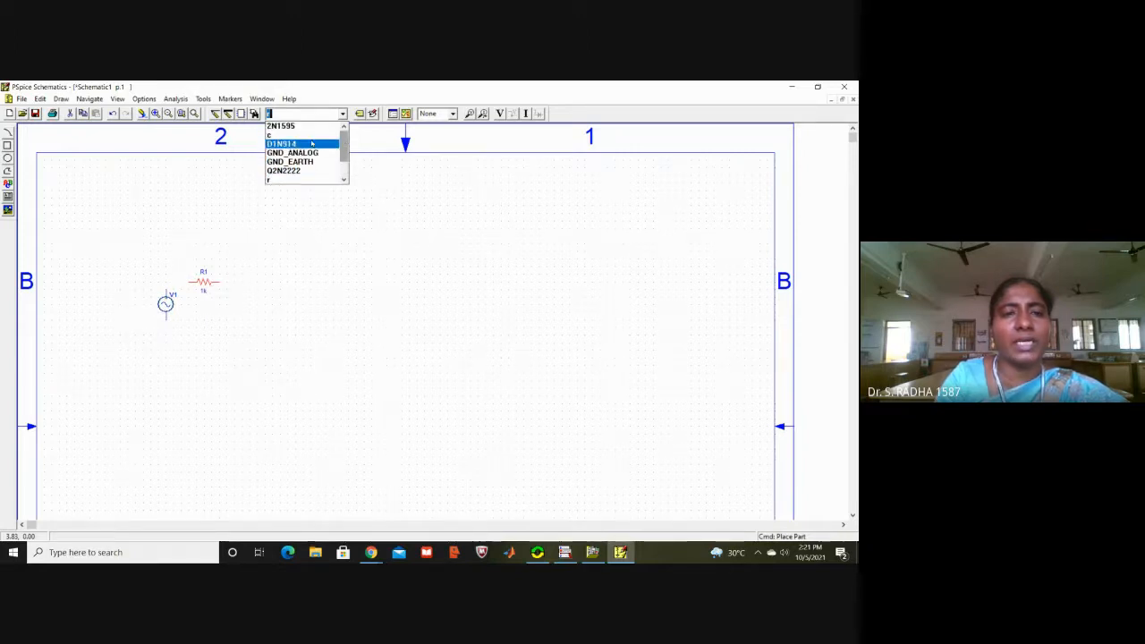
click(312, 143)
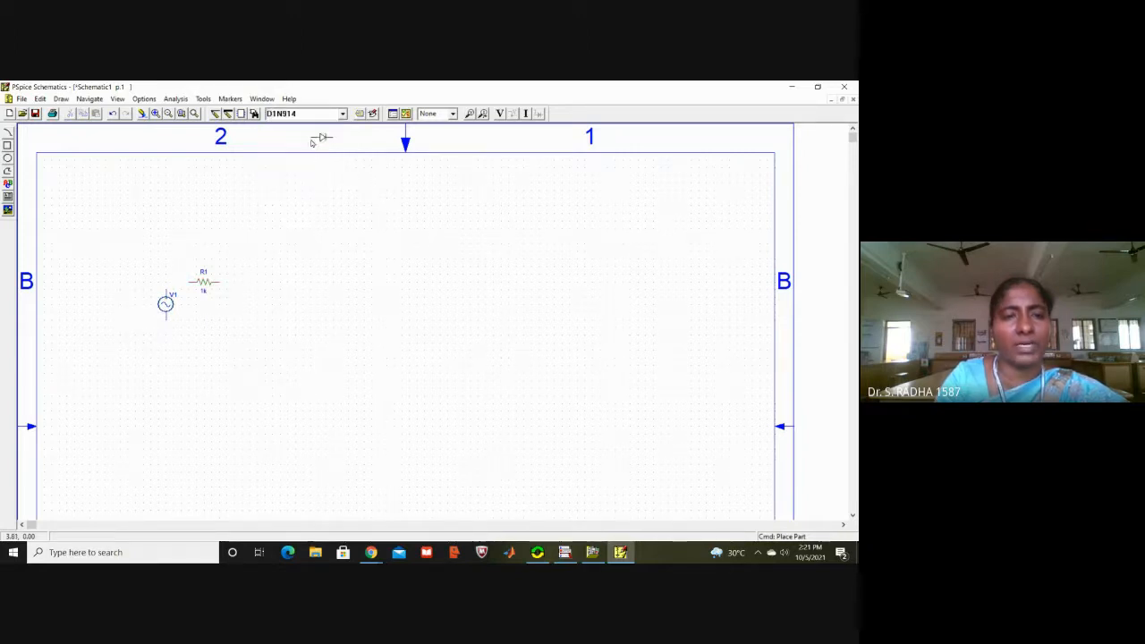
click(225, 316)
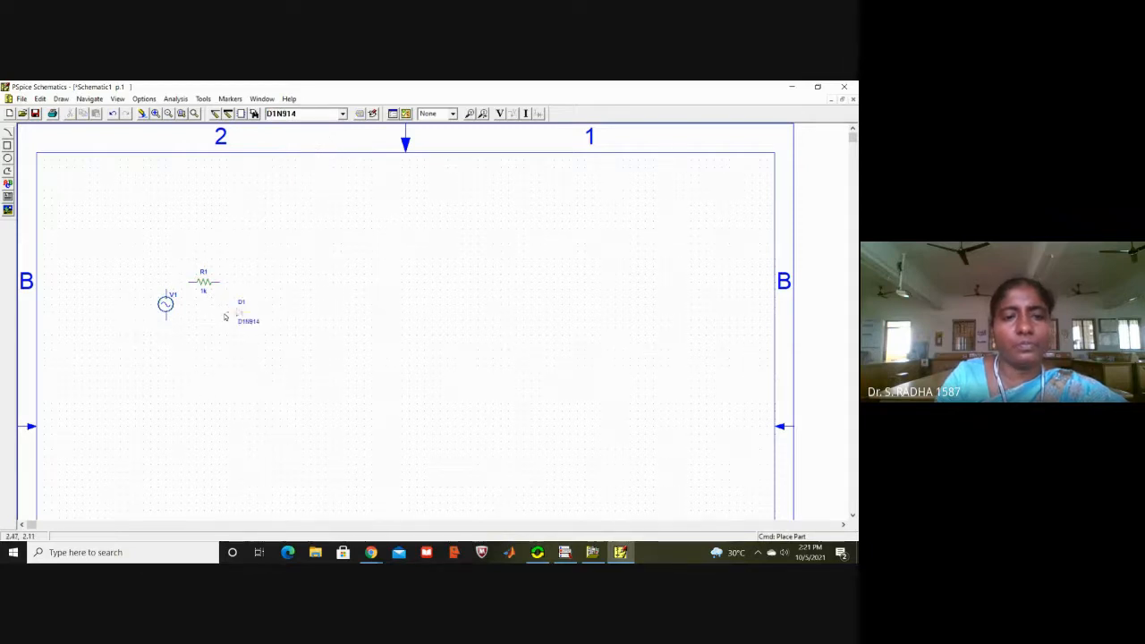
click(291, 316)
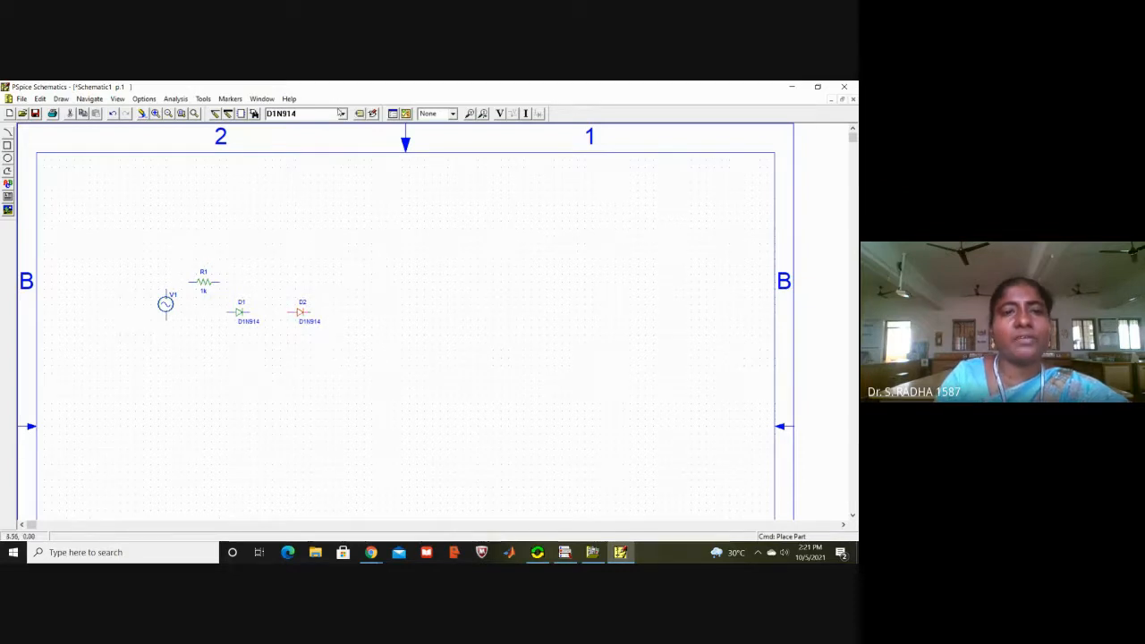
Step: Place two VDC sources, one below each diode
click(342, 114)
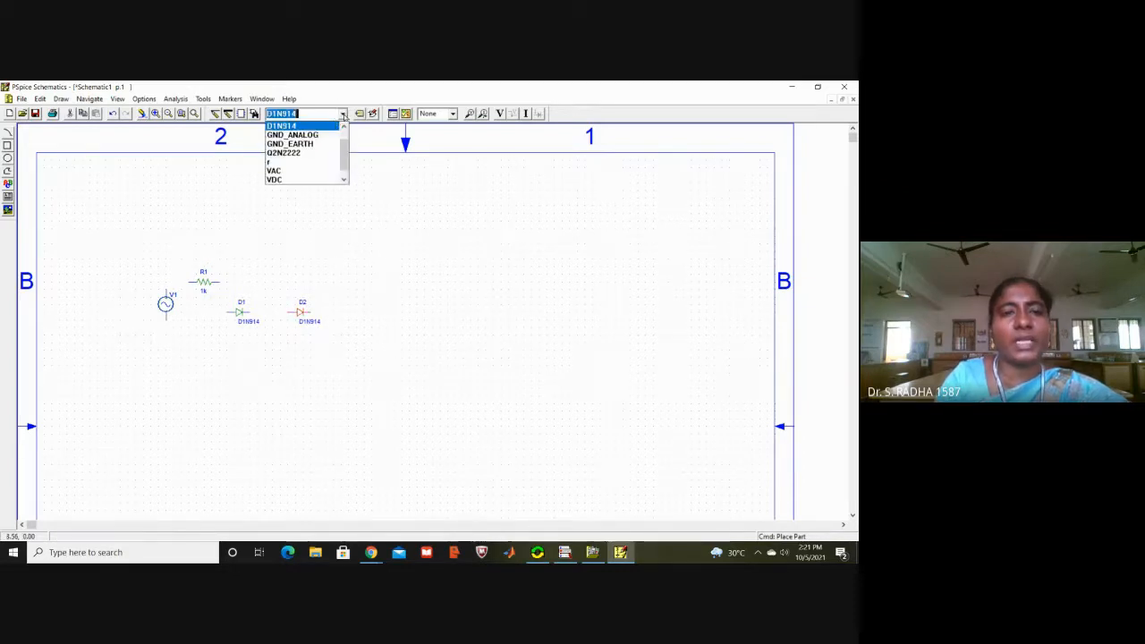
click(288, 179)
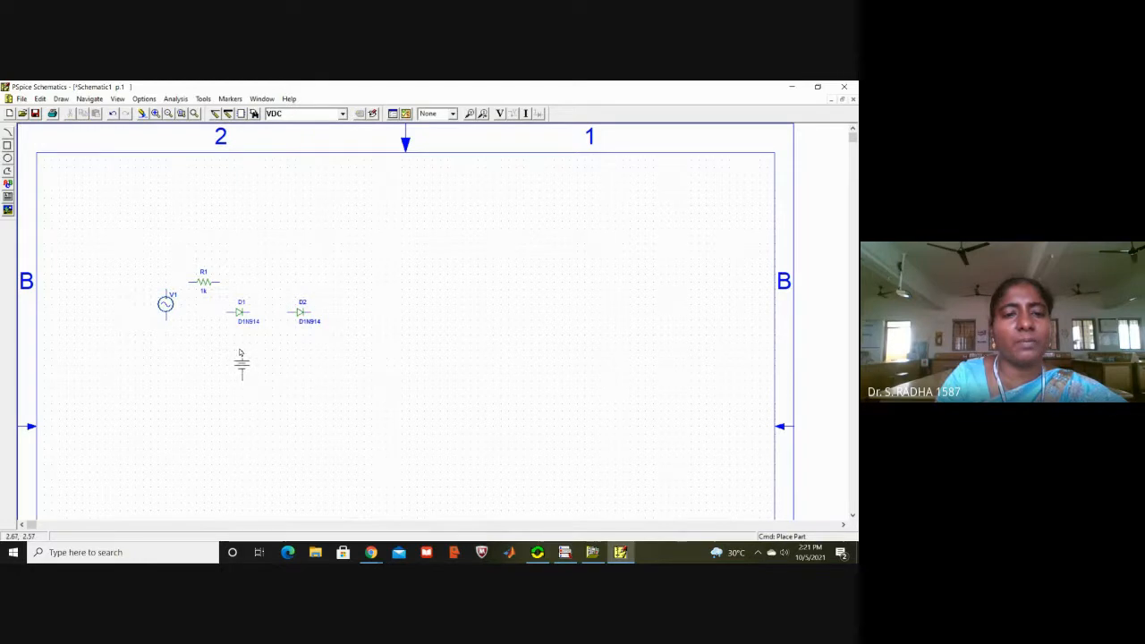
click(238, 353)
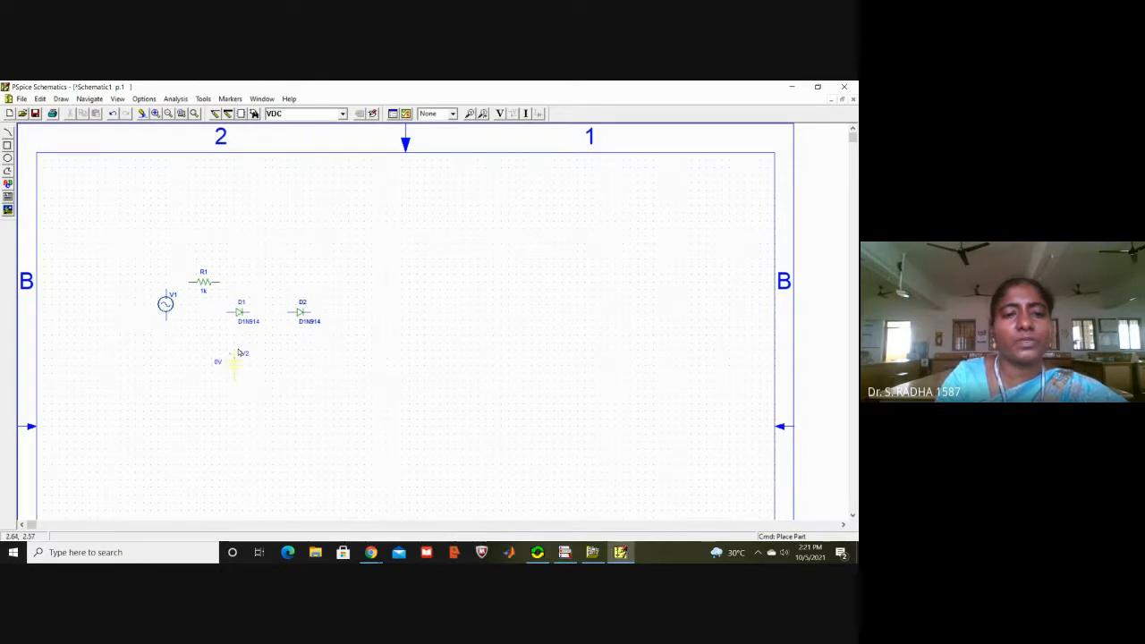
click(308, 355)
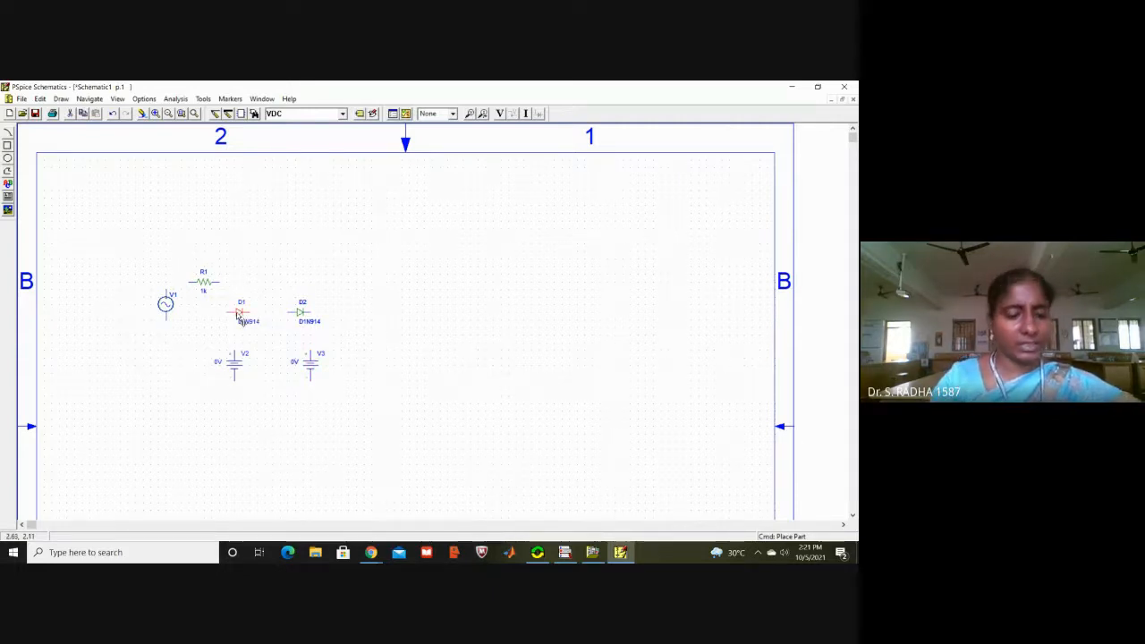
Step: Rotate diode D1 a quarter turn and diode D2 three quarter turns so they stand vertically in opposite directions
key(ctrl+r)
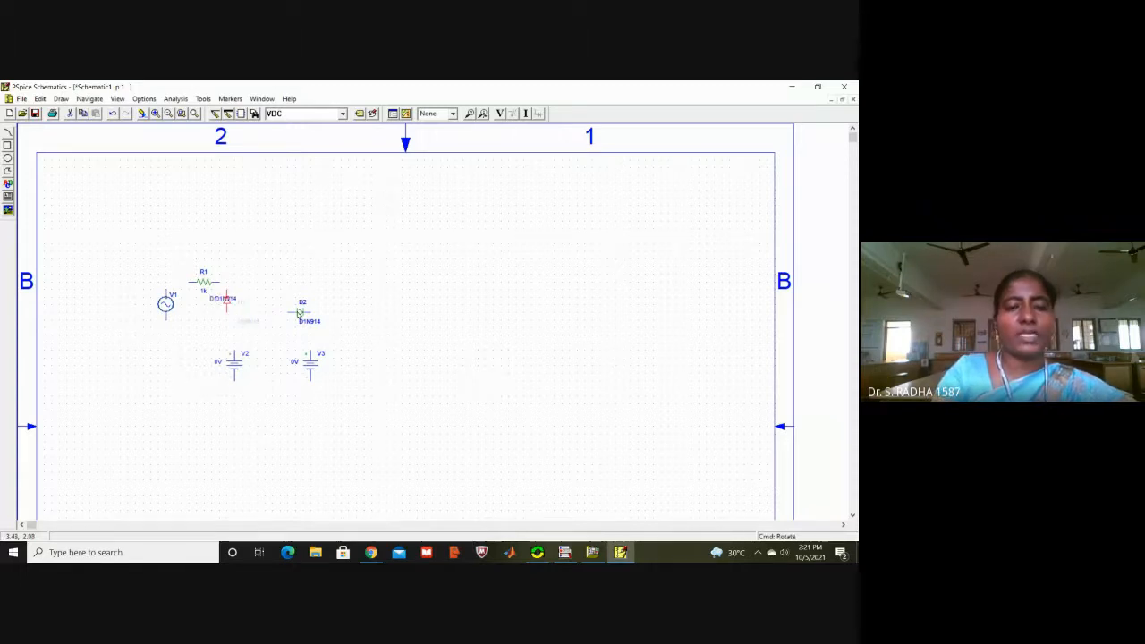
click(300, 313)
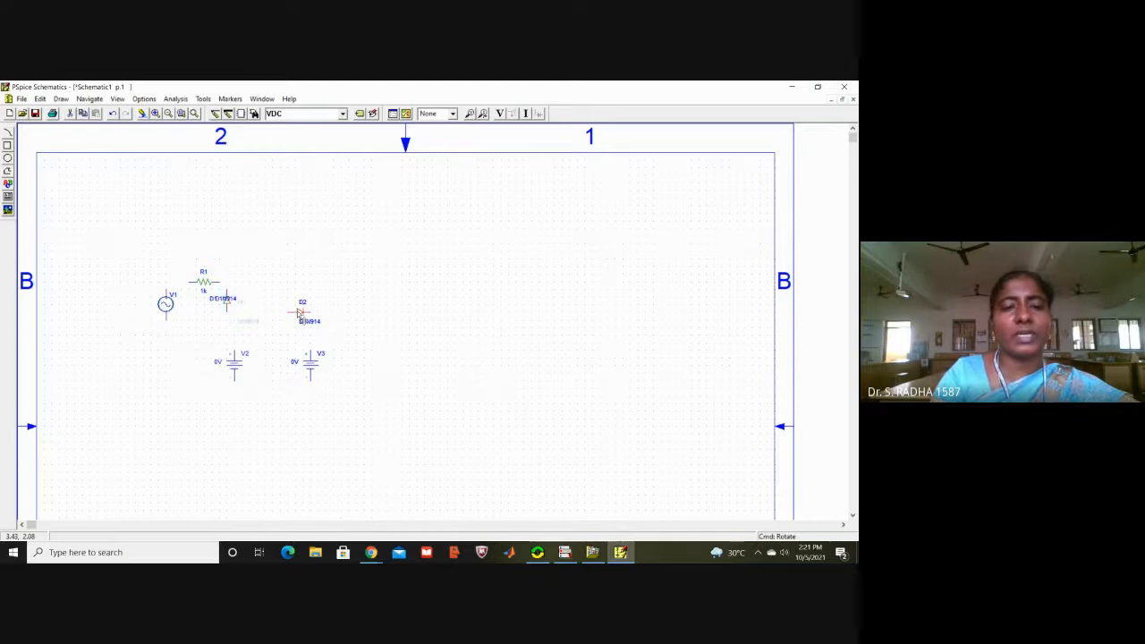
key(ctrl+r)
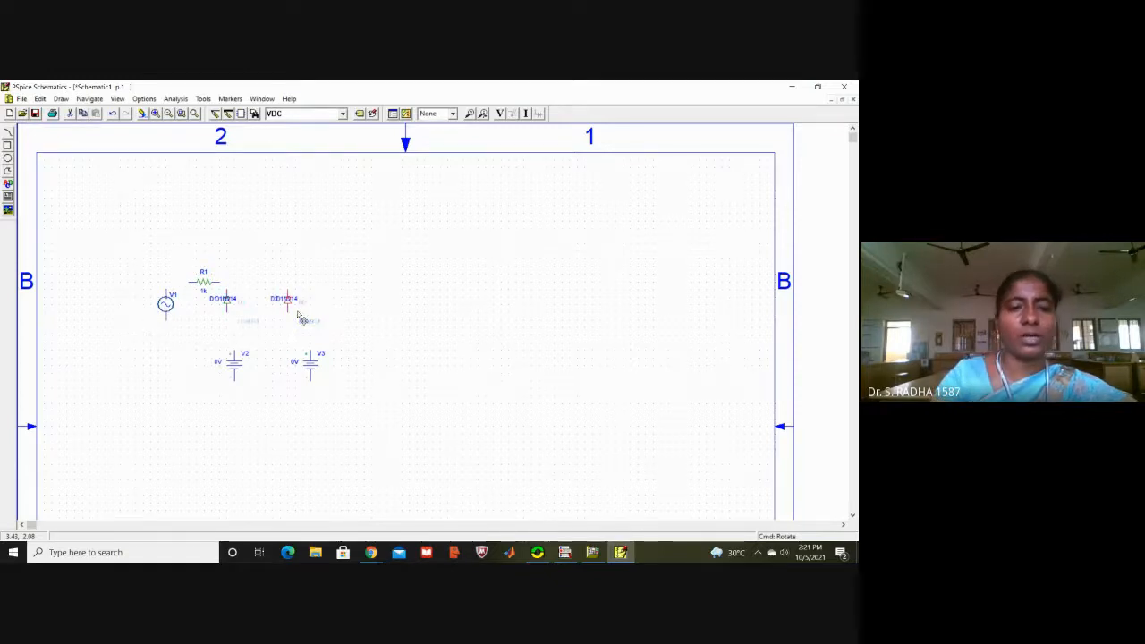
key(ctrl+r)
key(ctrl+r)
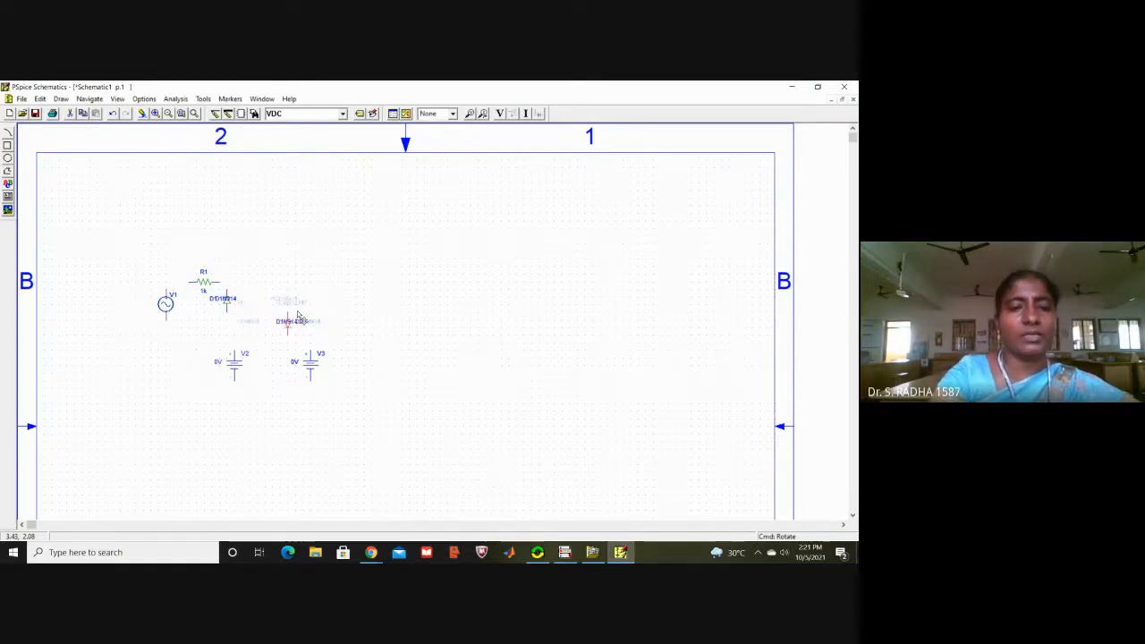
click(268, 356)
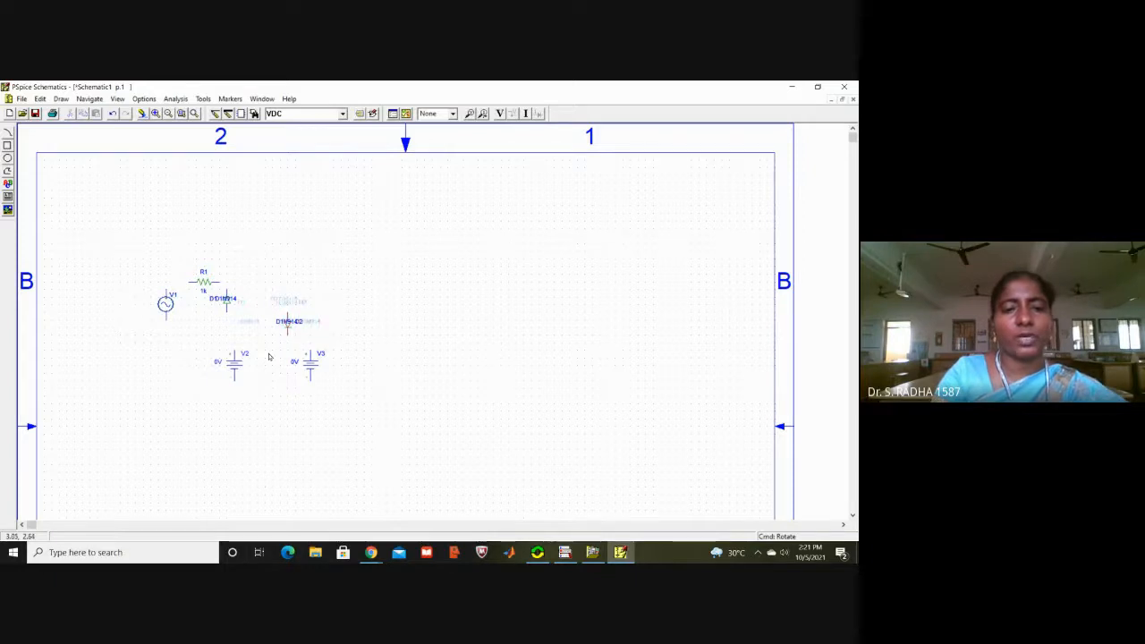
Step: Move diode D2 directly above source V3 and diode D1 directly above source V2
click(287, 331)
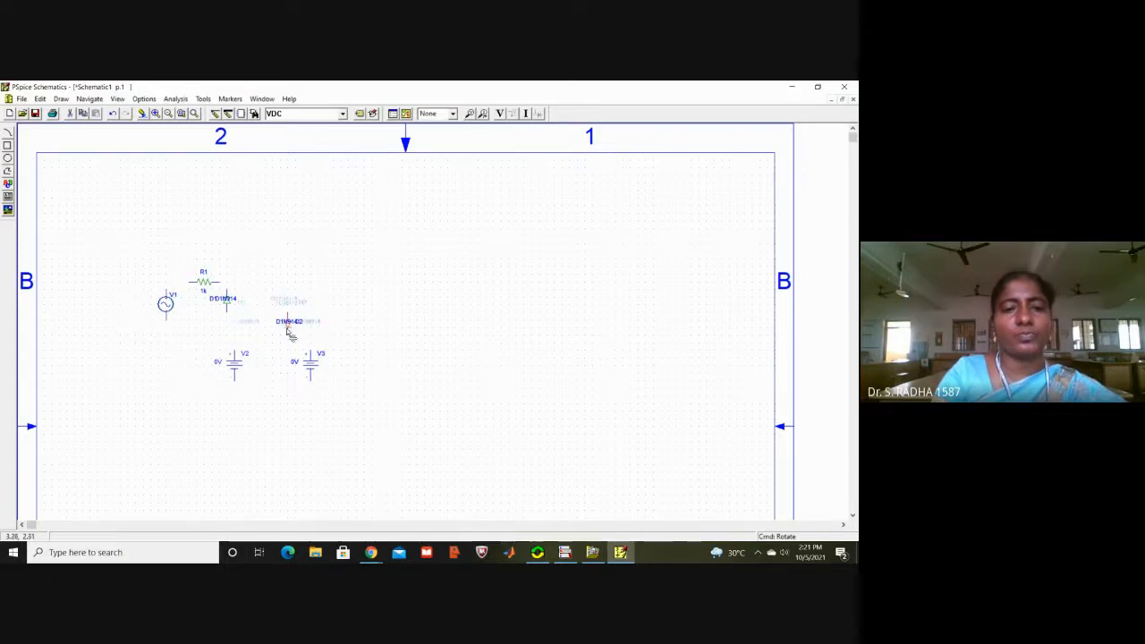
drag(288, 331, 311, 332)
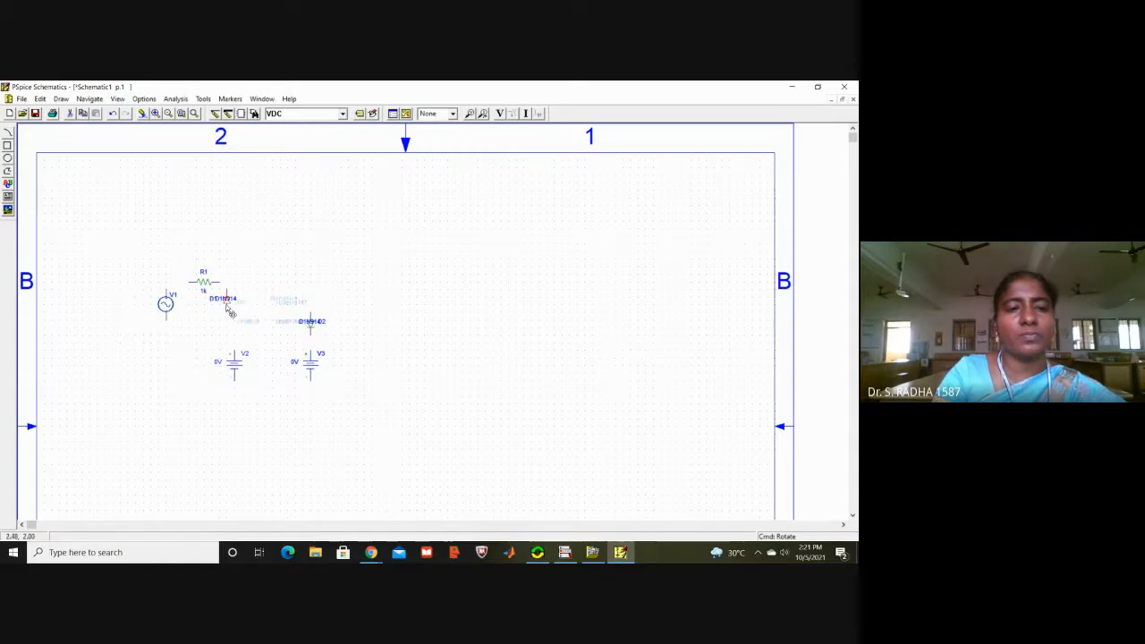
drag(226, 308, 239, 333)
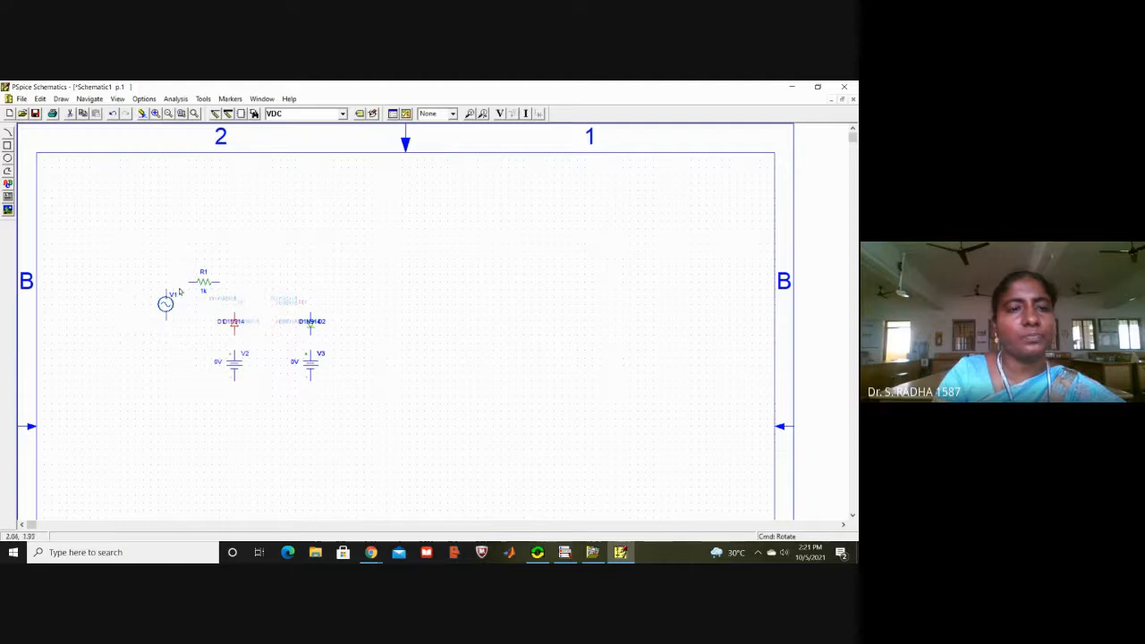
Step: Place a GND_ANALOG ground symbol below source V2
click(342, 117)
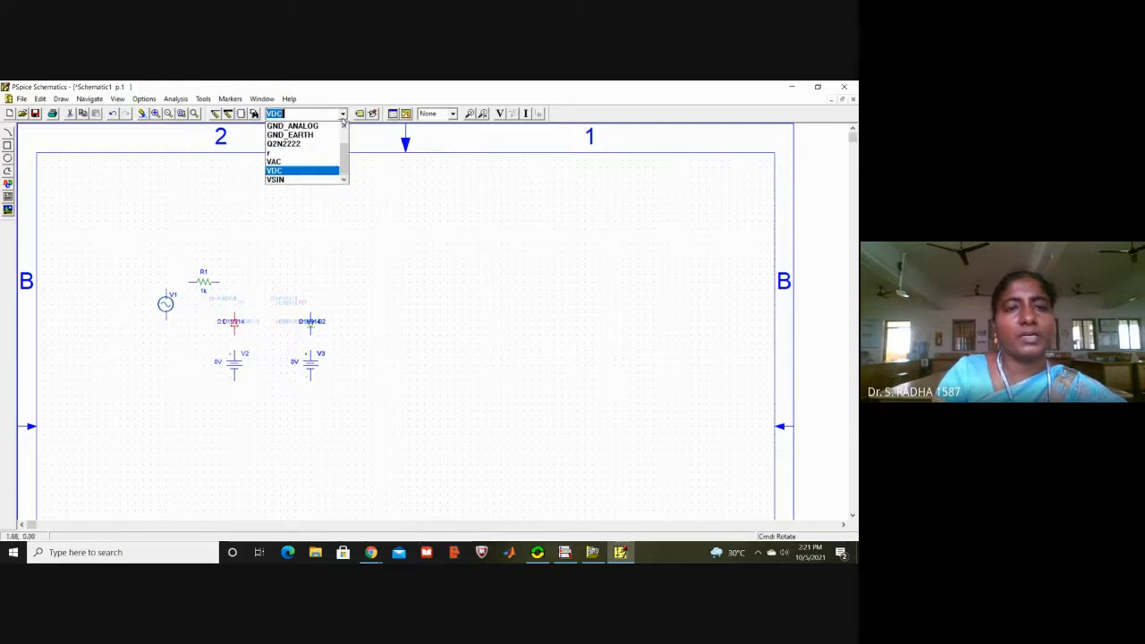
click(330, 126)
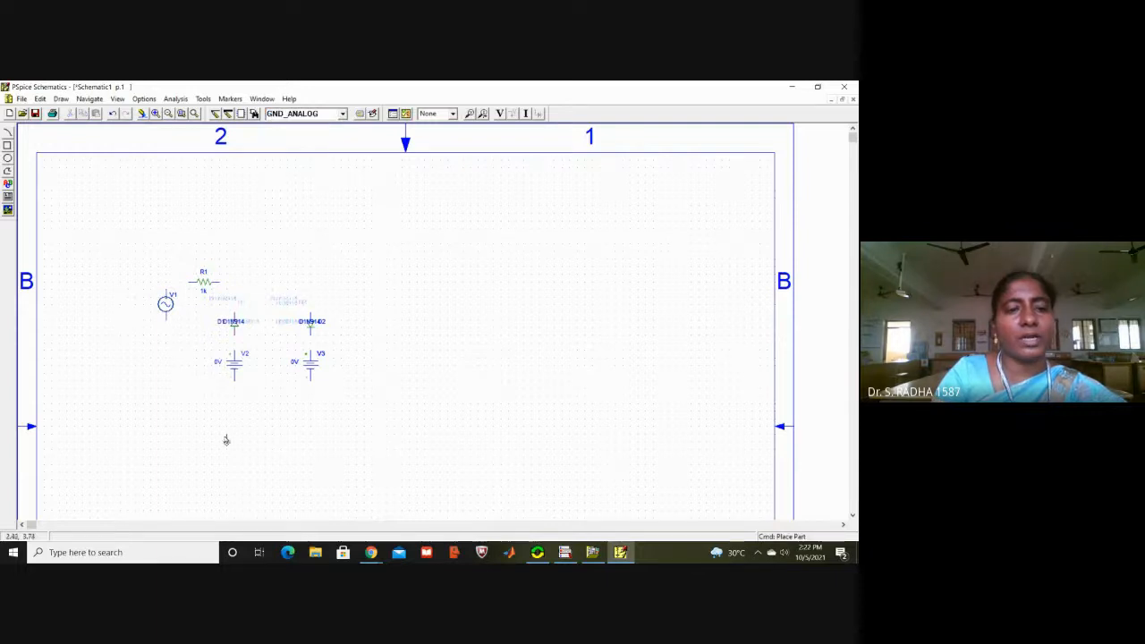
click(235, 408)
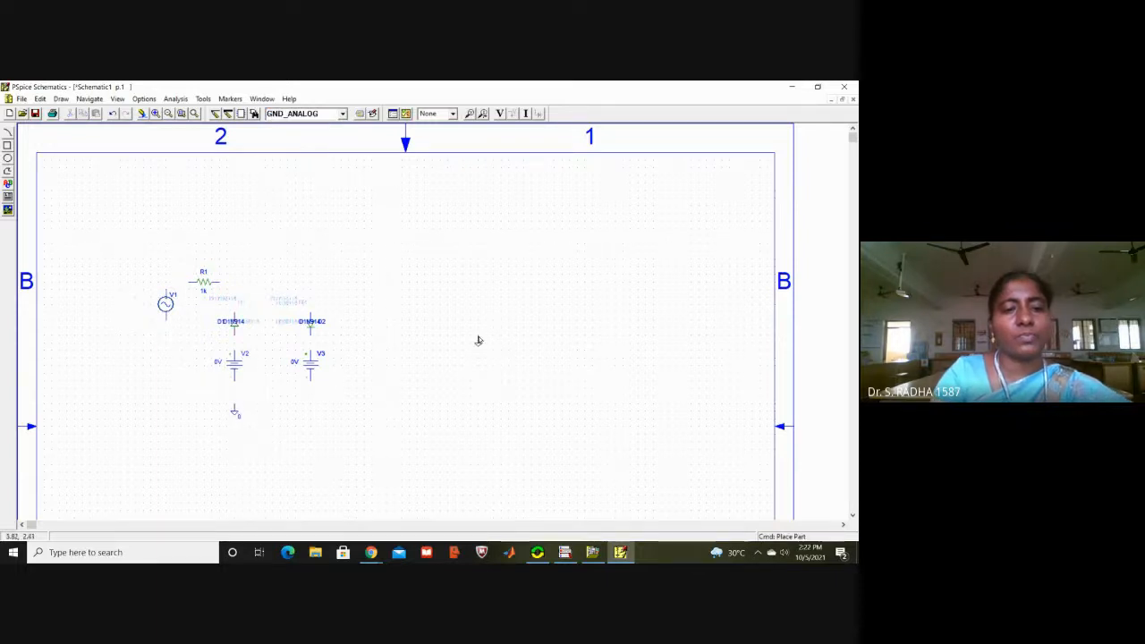
right_click(478, 340)
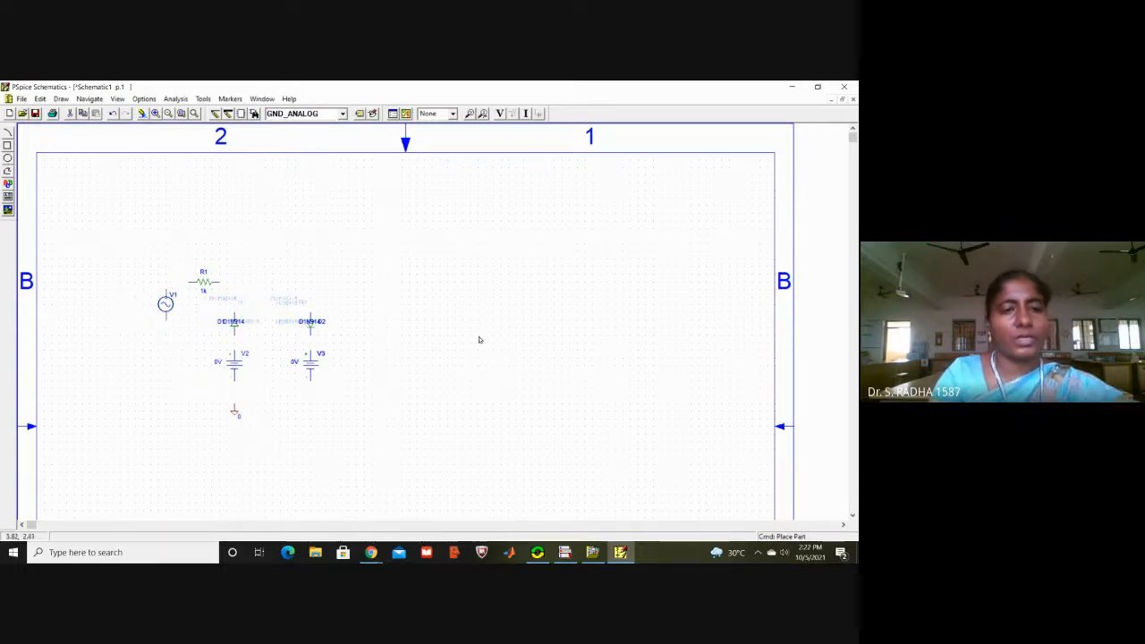
Step: Wire source V1's upper terminal to resistor R1, and R1's other end to the upper end of diode D1
click(215, 114)
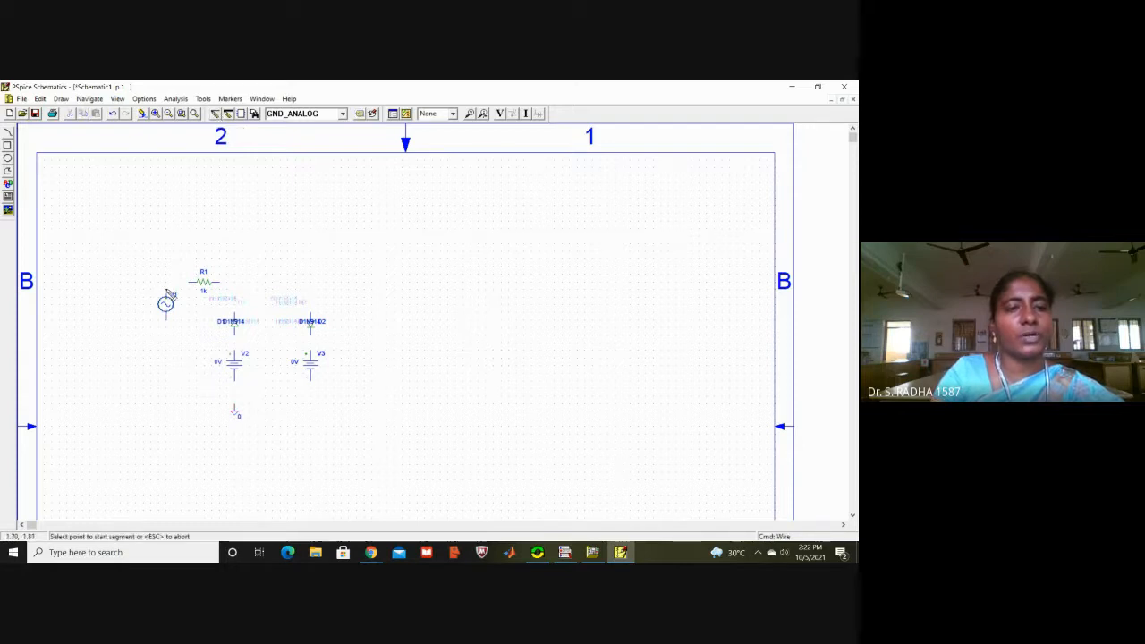
click(168, 294)
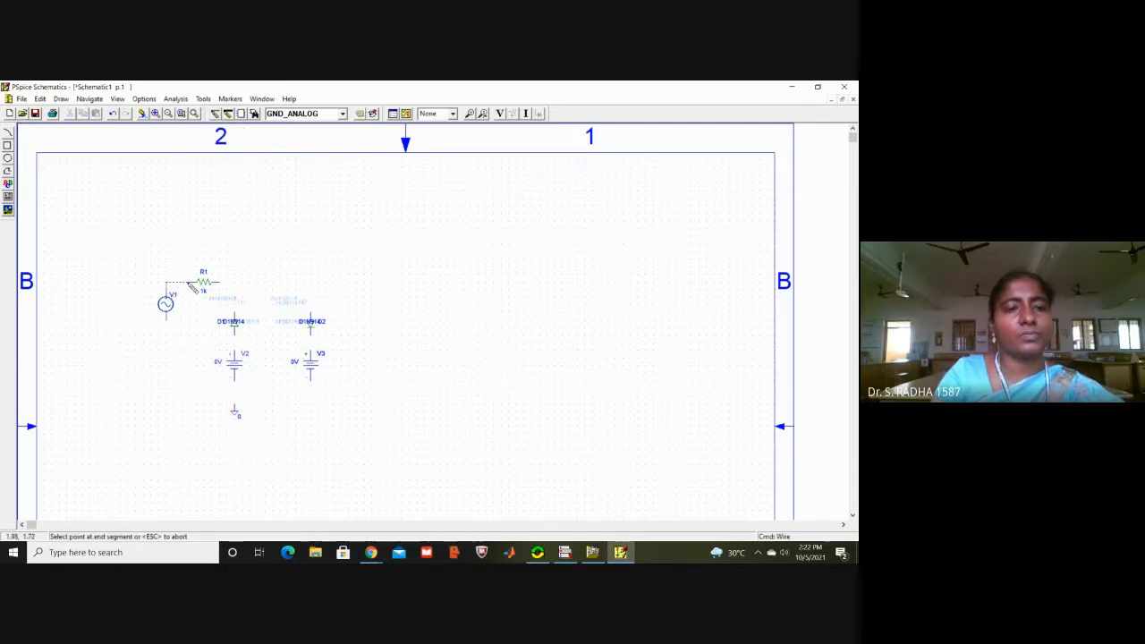
click(190, 282)
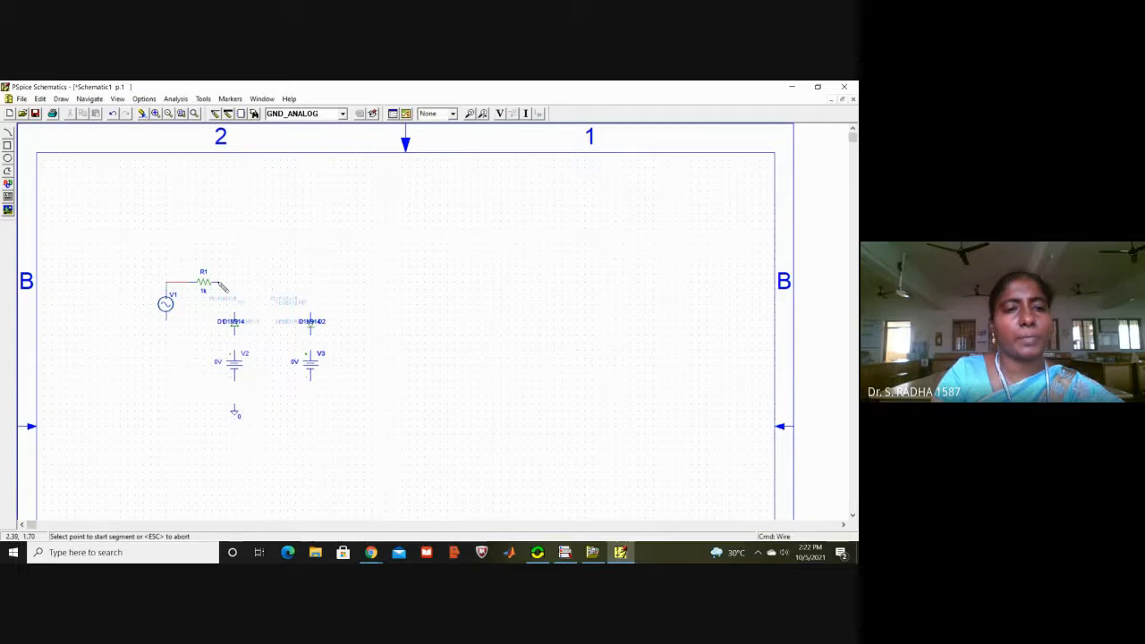
click(217, 282)
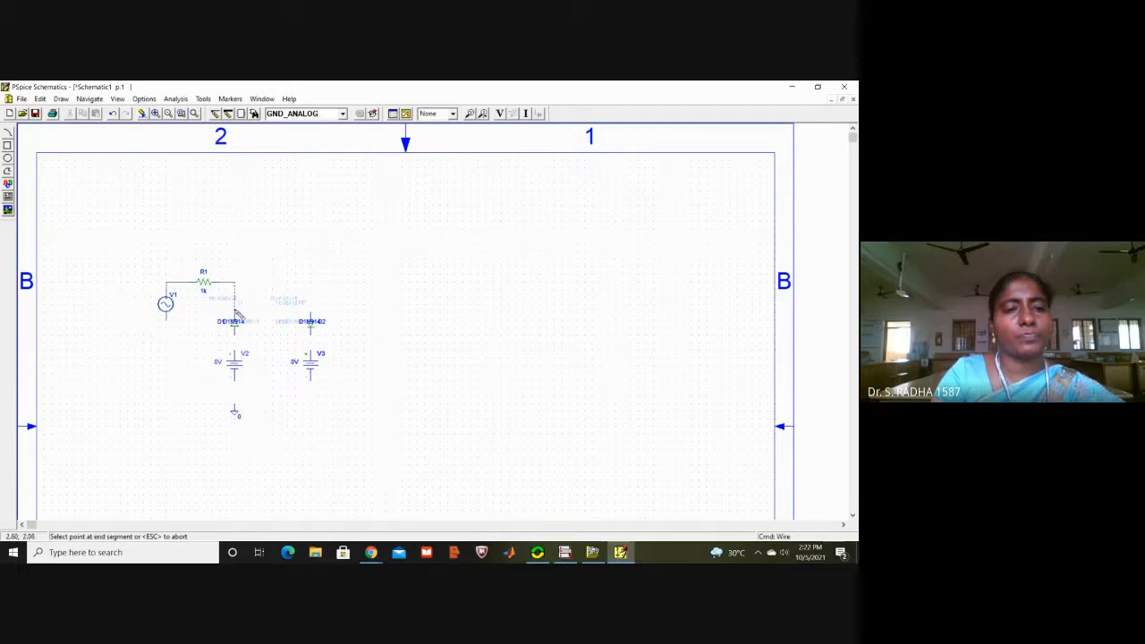
click(235, 316)
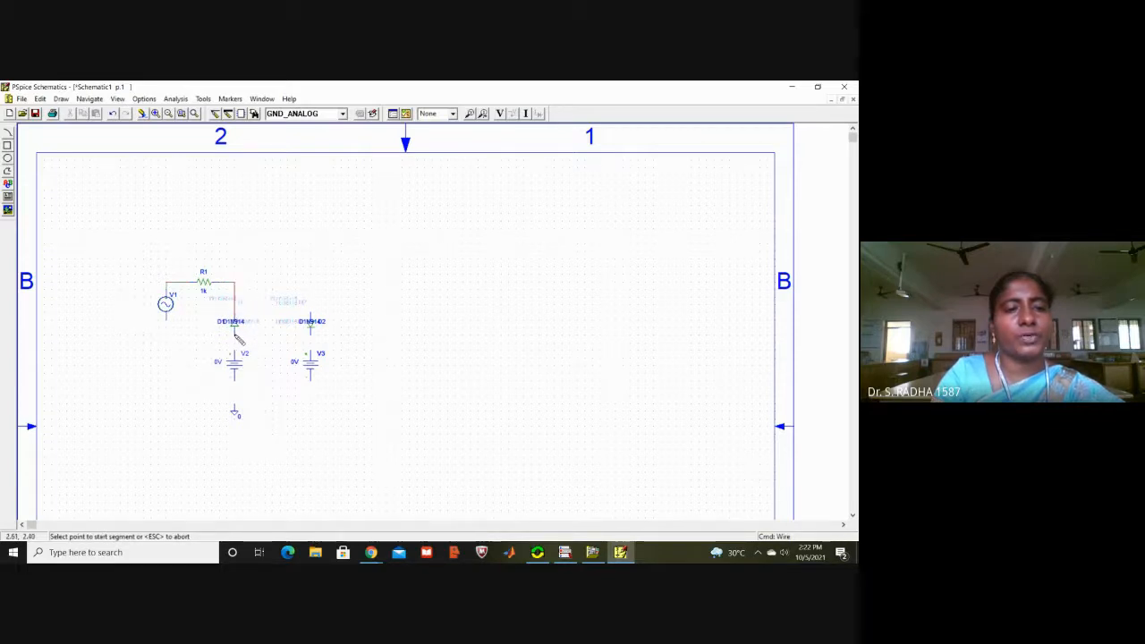
Step: Wire diode D1's lower end to source V2, and V2's lower terminal to the ground symbol
click(235, 330)
click(235, 353)
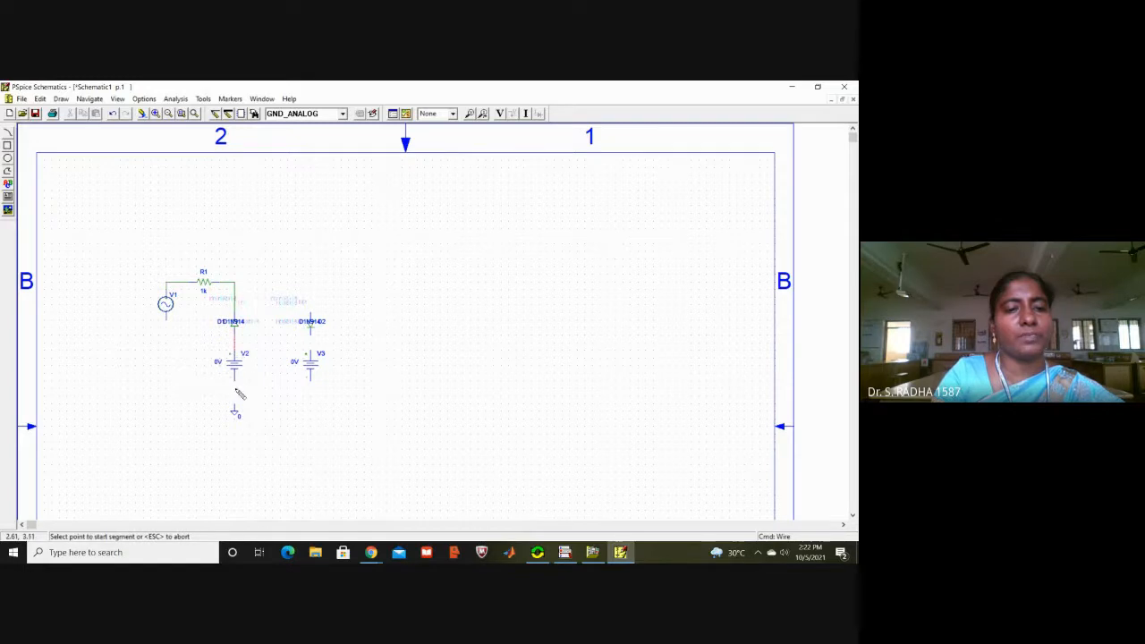
click(234, 380)
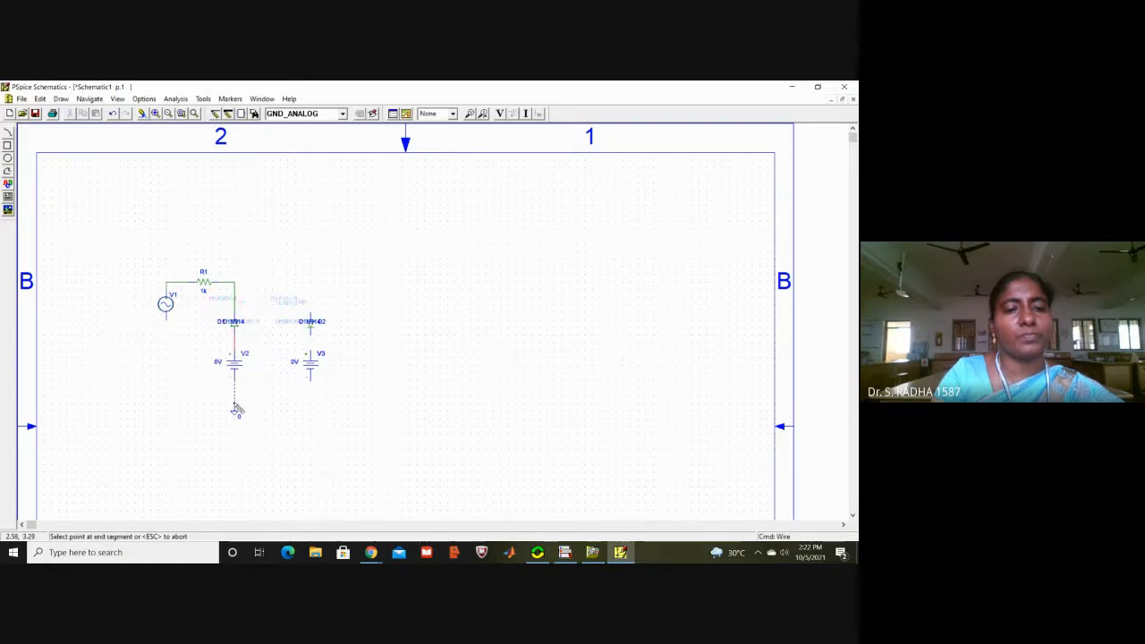
click(235, 409)
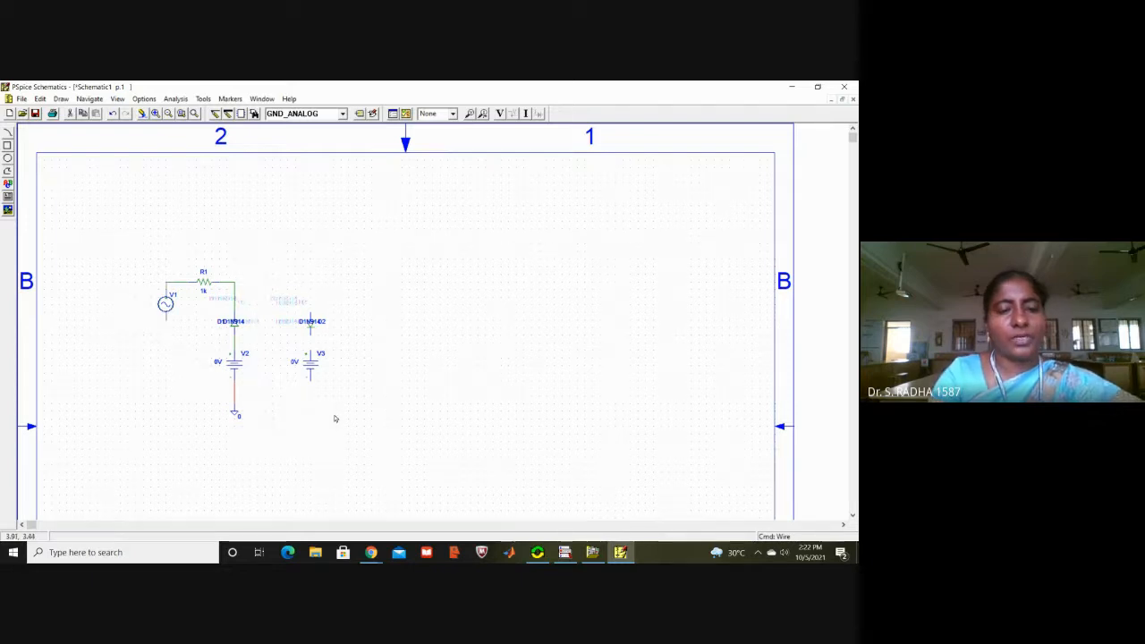
Step: Switch to Chrome and examine the Clipping Both Half Waves circuit in the elprocus.com clippers and clampers article
click(370, 552)
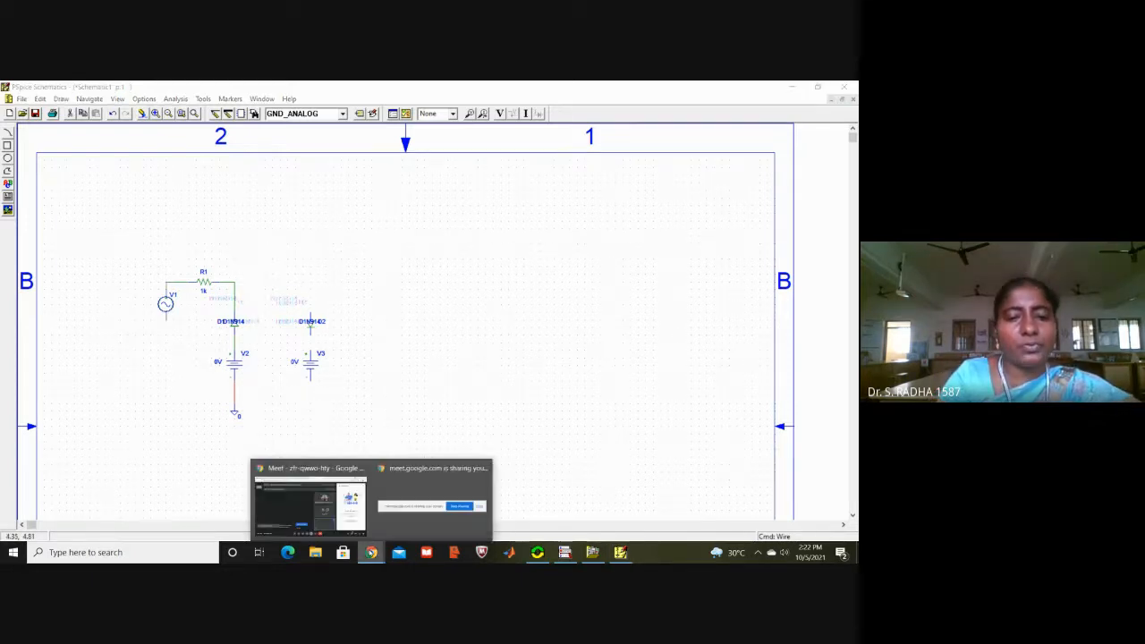
click(308, 502)
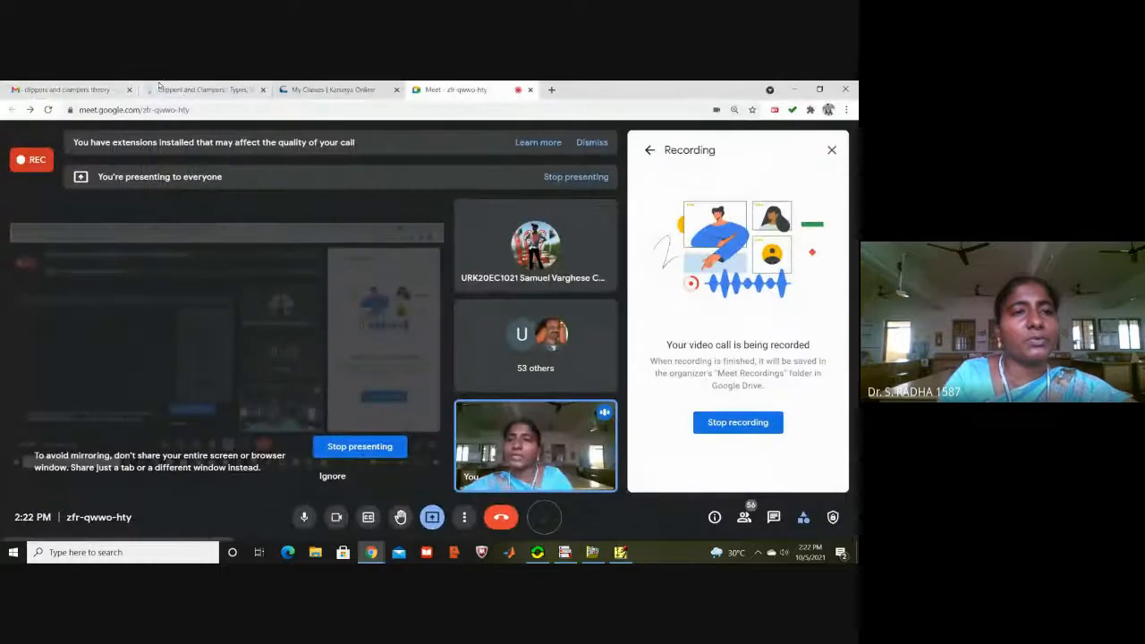
click(181, 91)
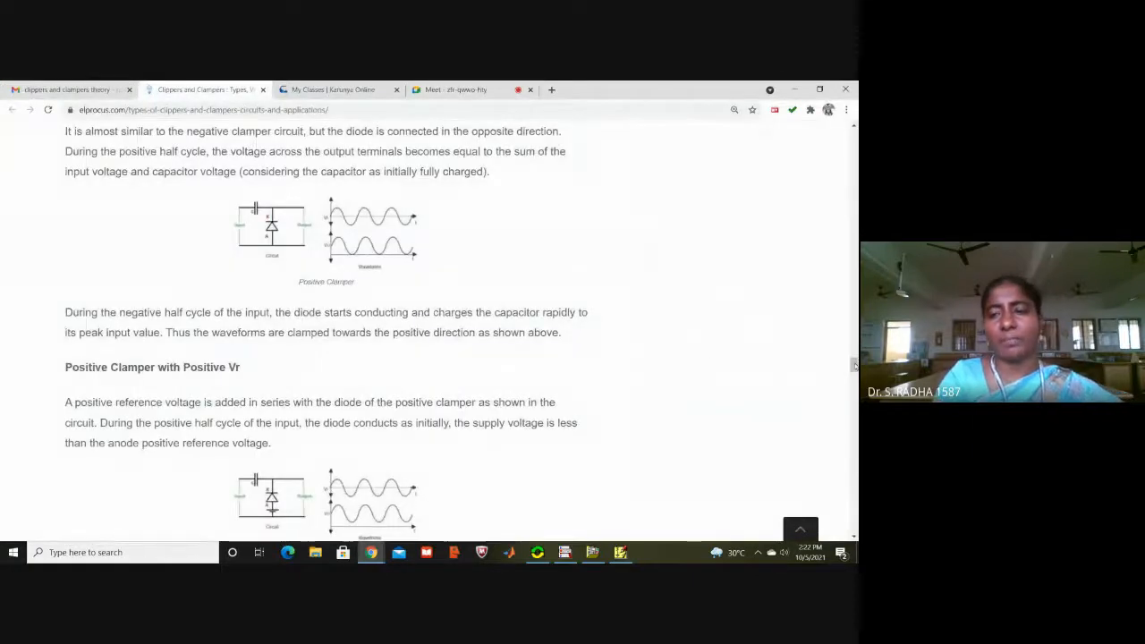
drag(855, 365, 854, 312)
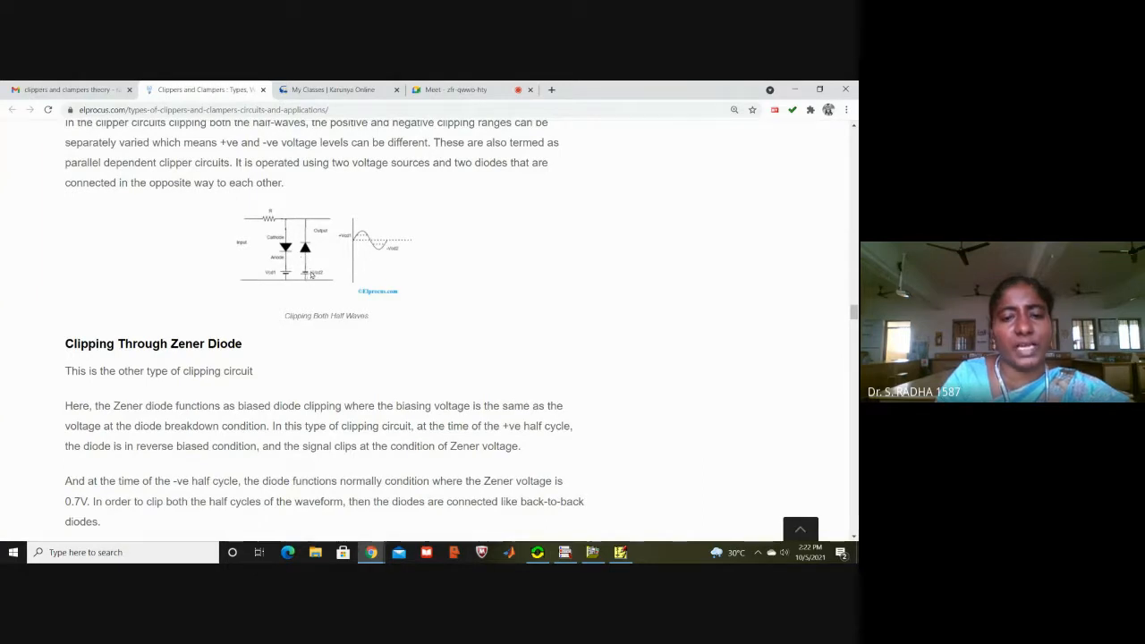
Step: Switch back to PSpice Schematics and delete the wires joining source V2 to diode D1 and to the ground symbol
click(620, 553)
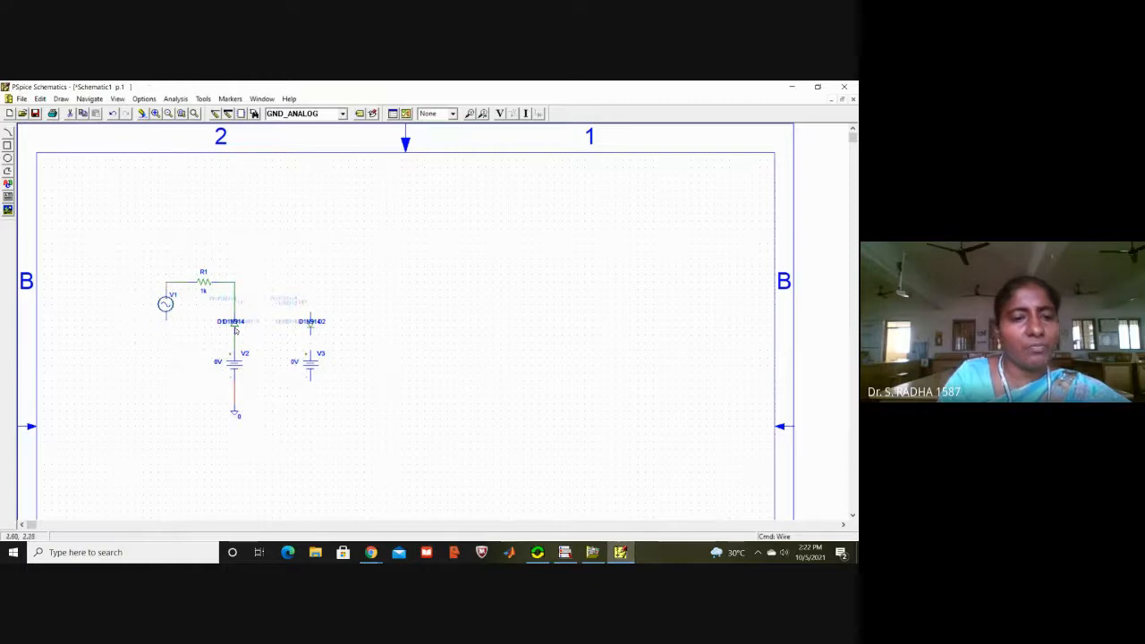
click(233, 396)
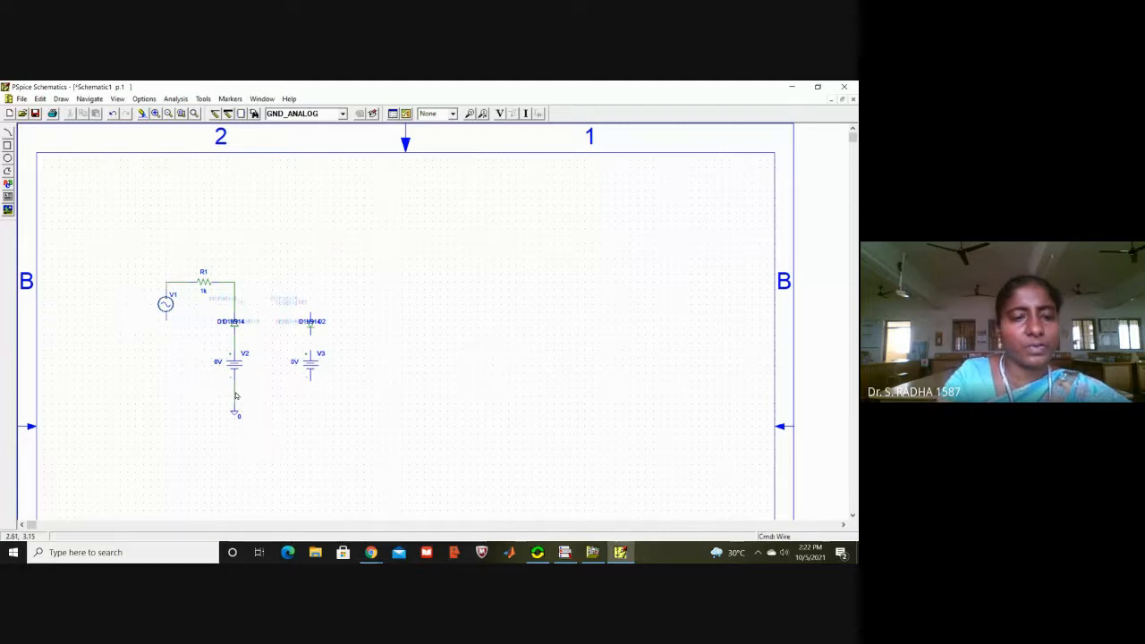
click(236, 397)
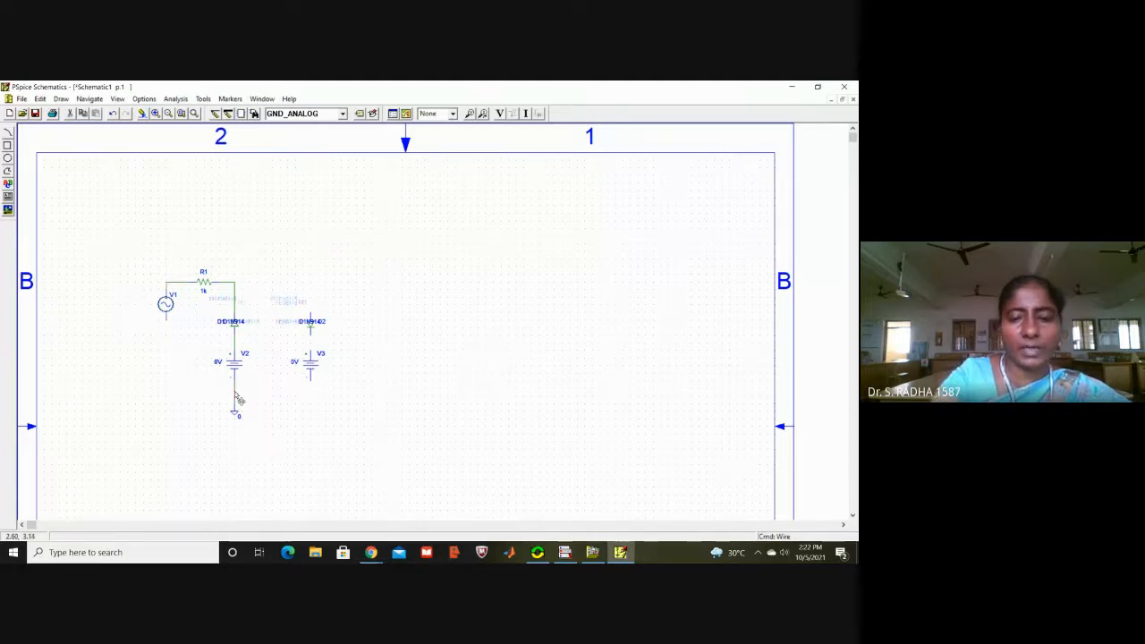
key(Delete)
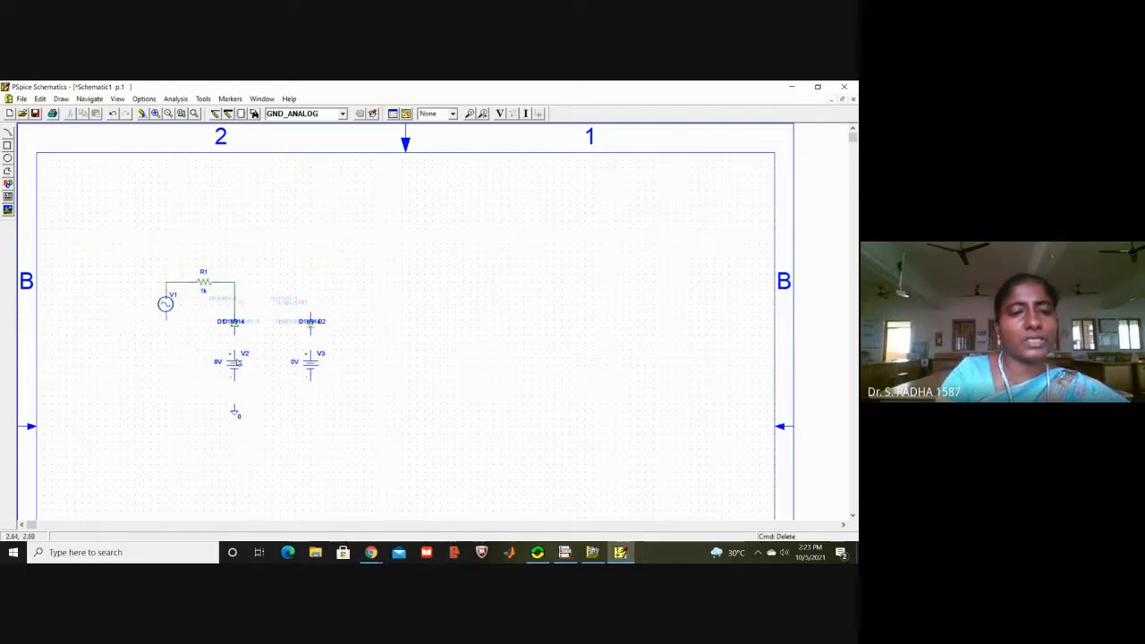
Step: Rotate source V2 by 180 degrees and move it back between diode D1 and the ground symbol
click(239, 372)
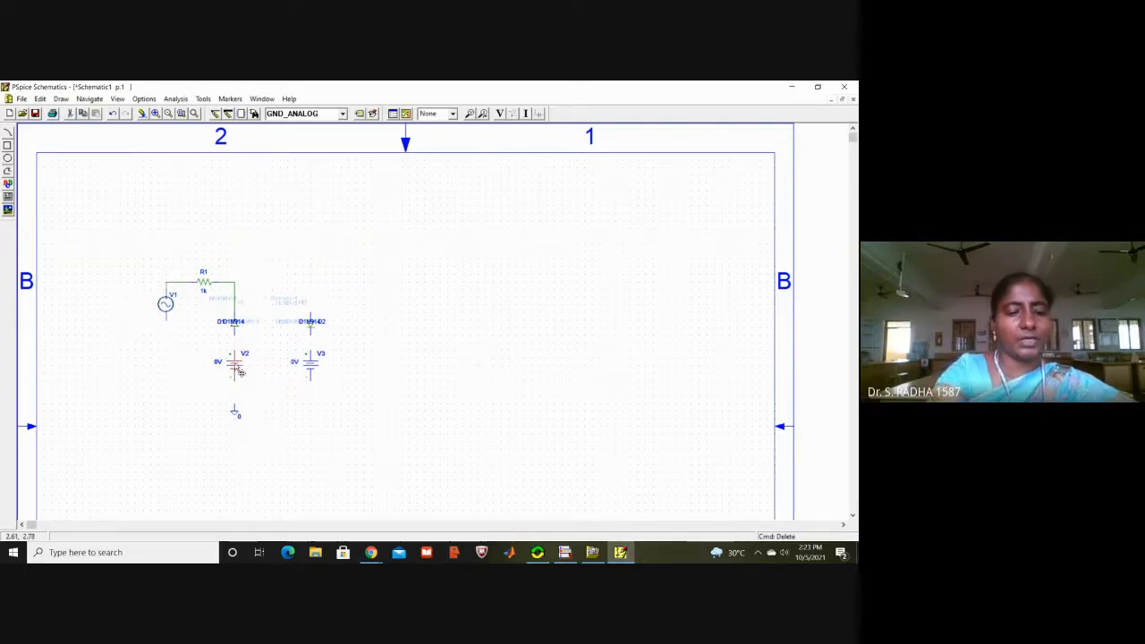
key(ctrl+r)
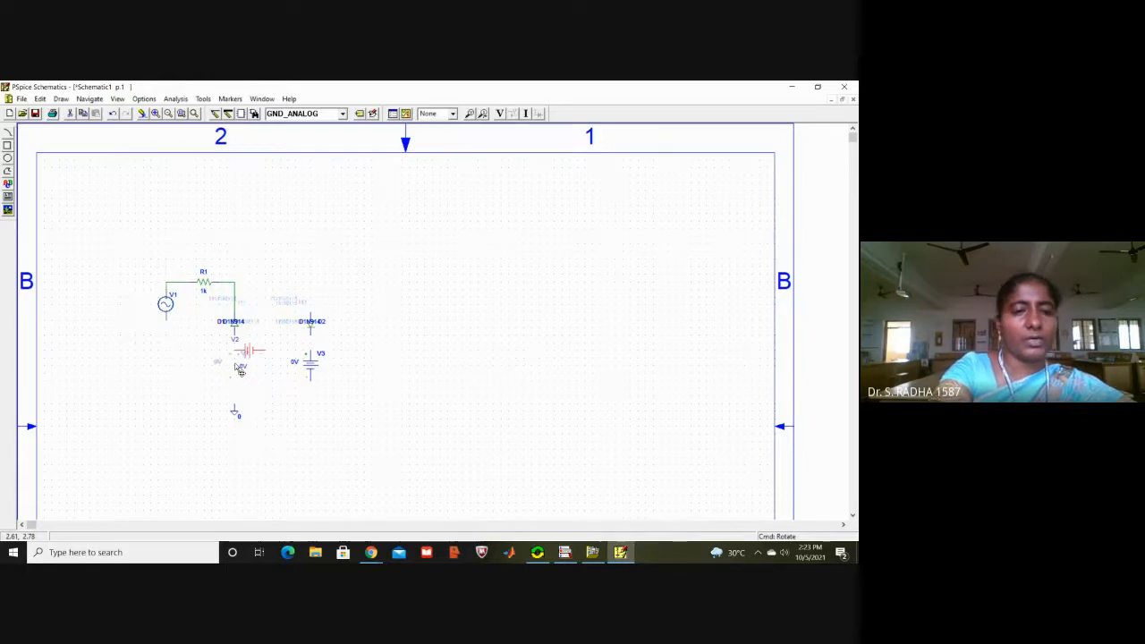
key(ctrl+r)
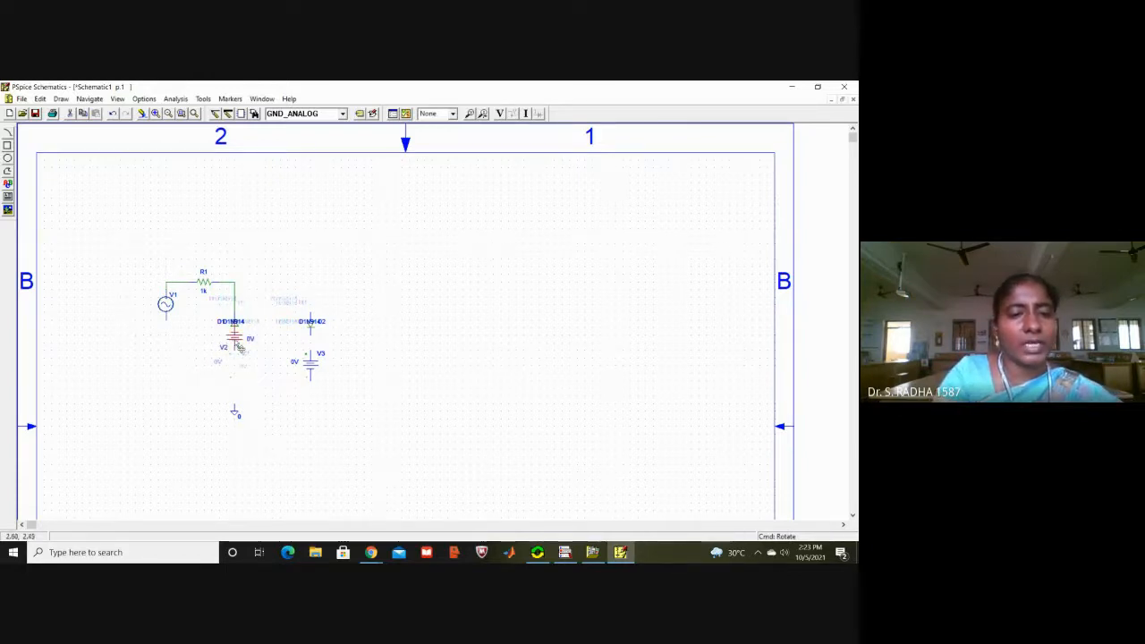
drag(240, 347, 236, 374)
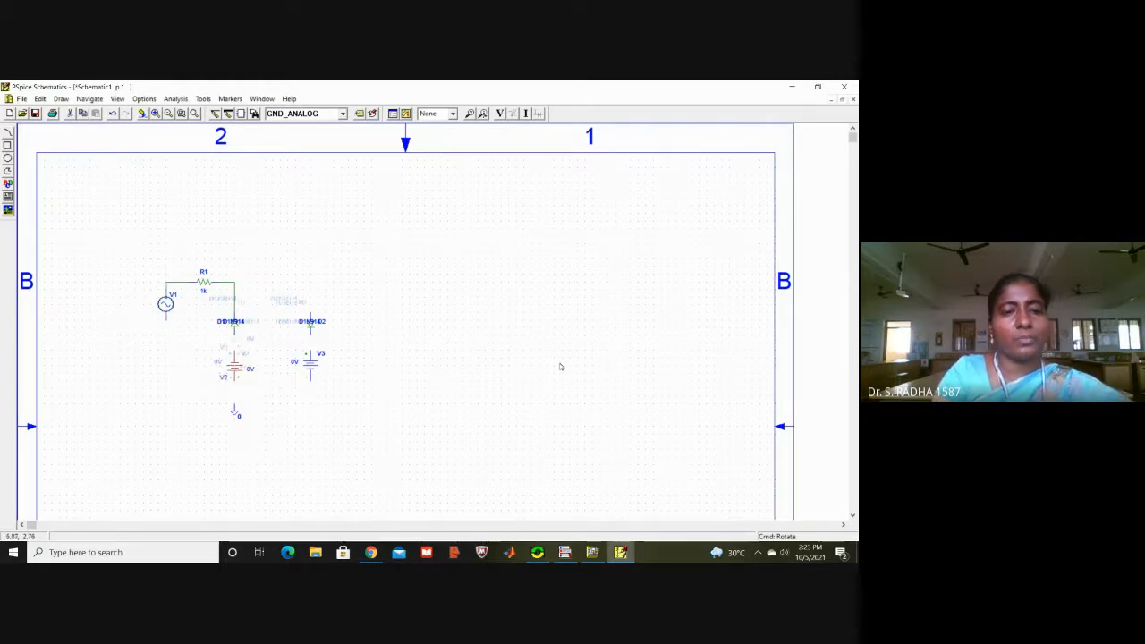
Step: Wire diode D1's lower end to reversed source V2, and V2's lower terminal to the ground symbol
click(215, 114)
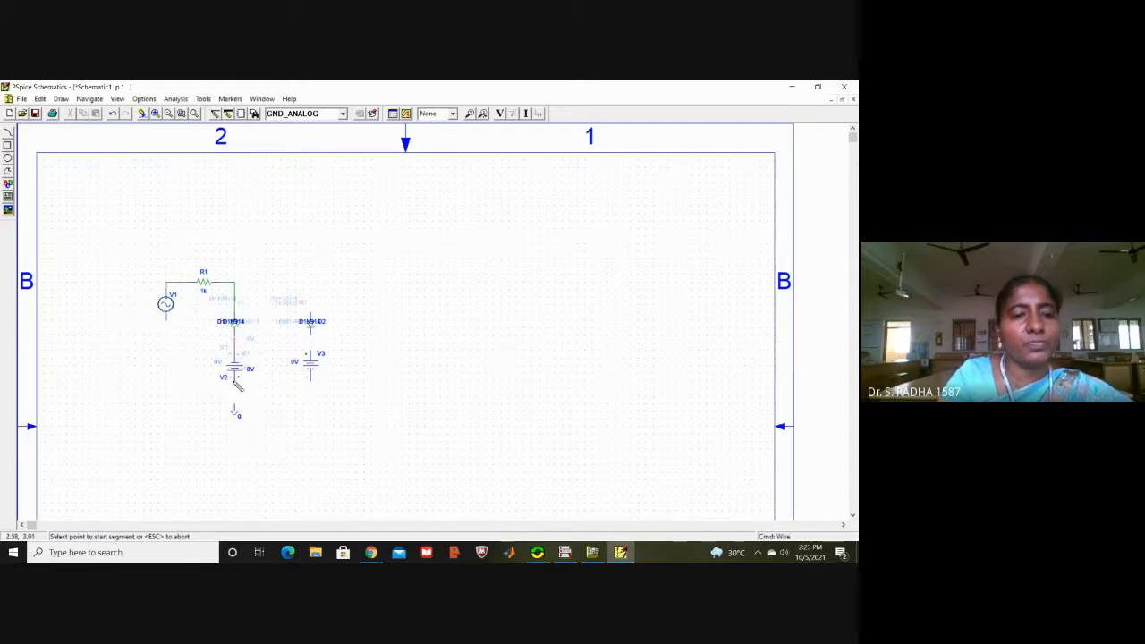
click(234, 378)
click(235, 411)
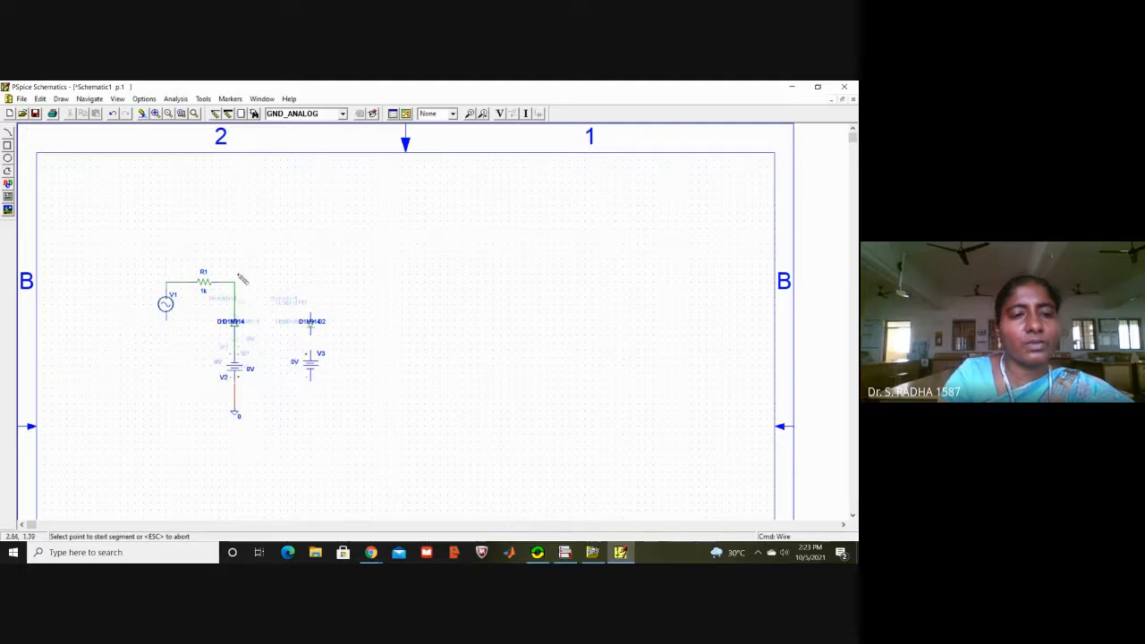
Step: Wire the corner above diode D1 to diode D2's upper end, and D2's lower end to source V3
click(236, 283)
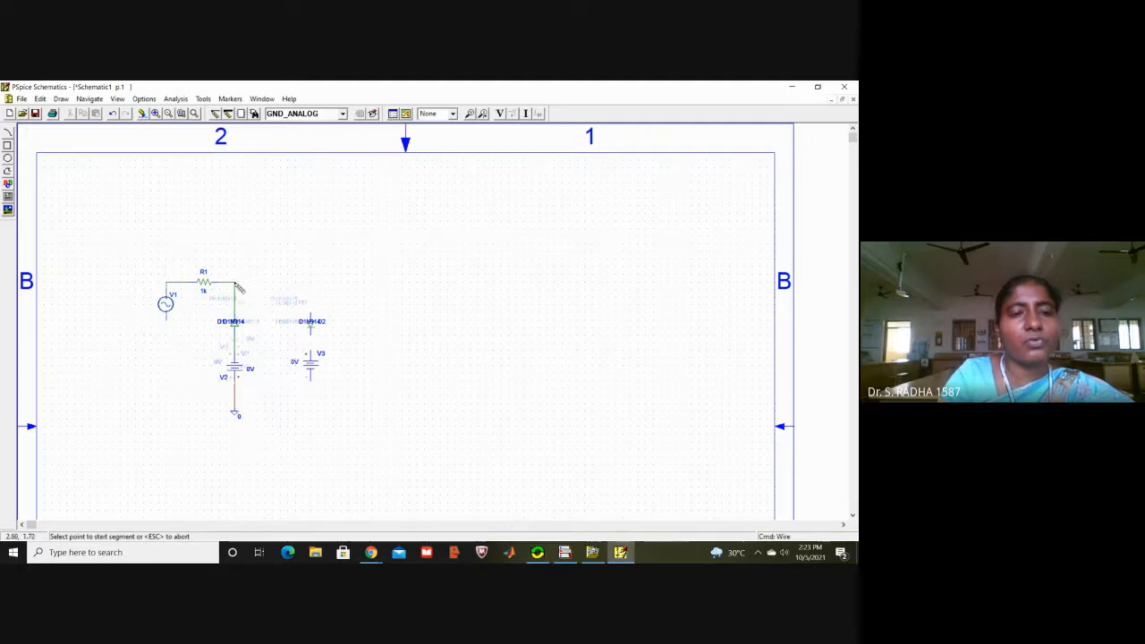
click(310, 283)
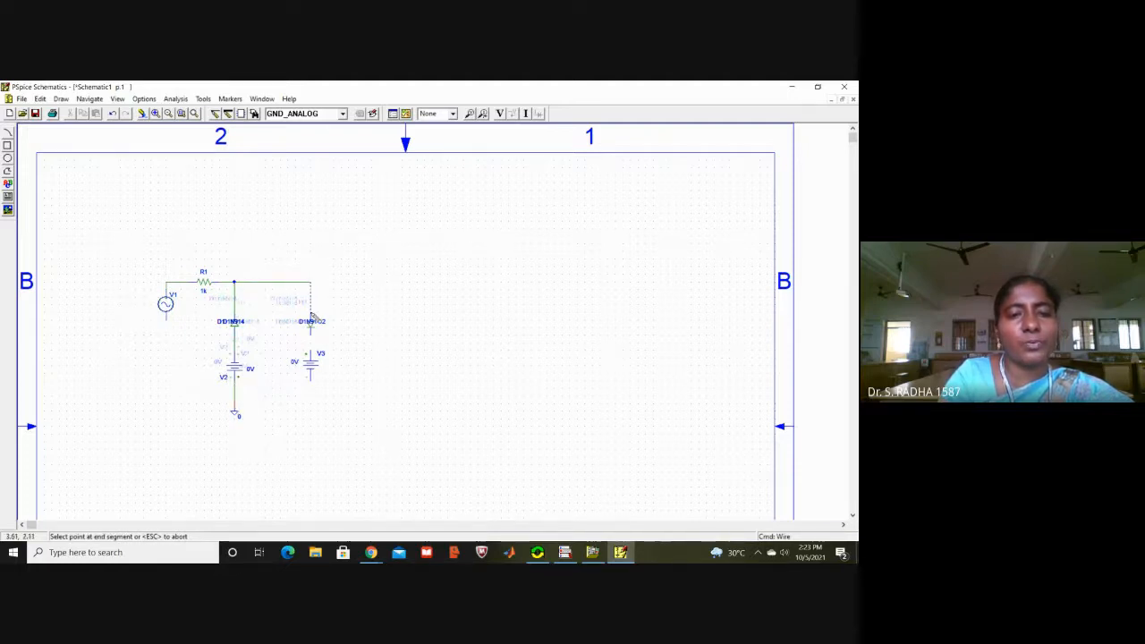
click(311, 315)
click(311, 334)
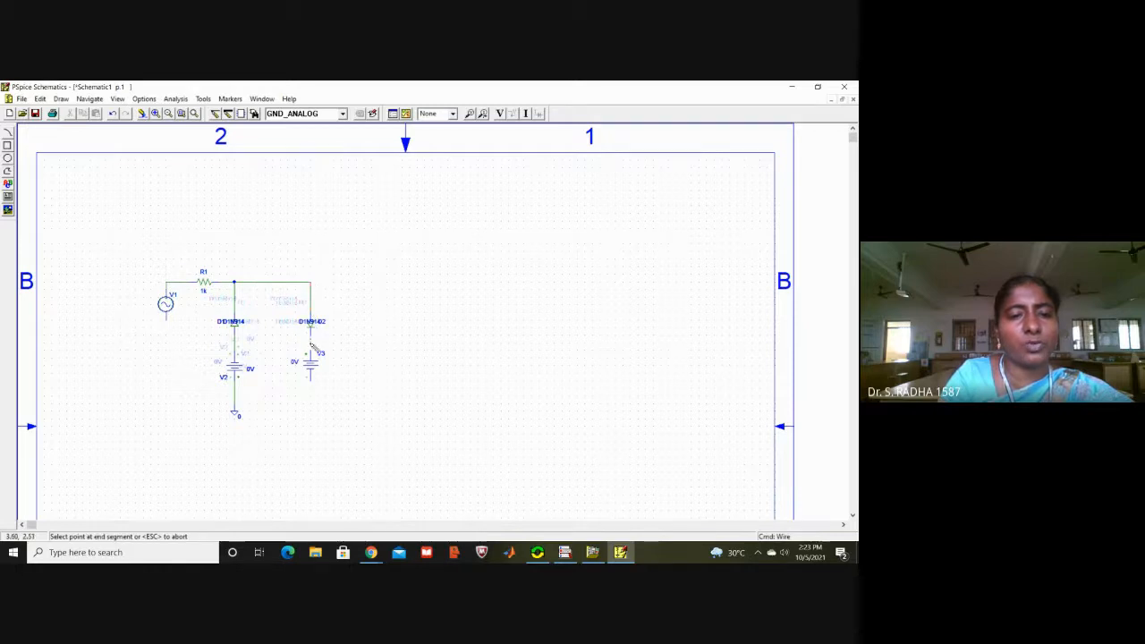
click(312, 352)
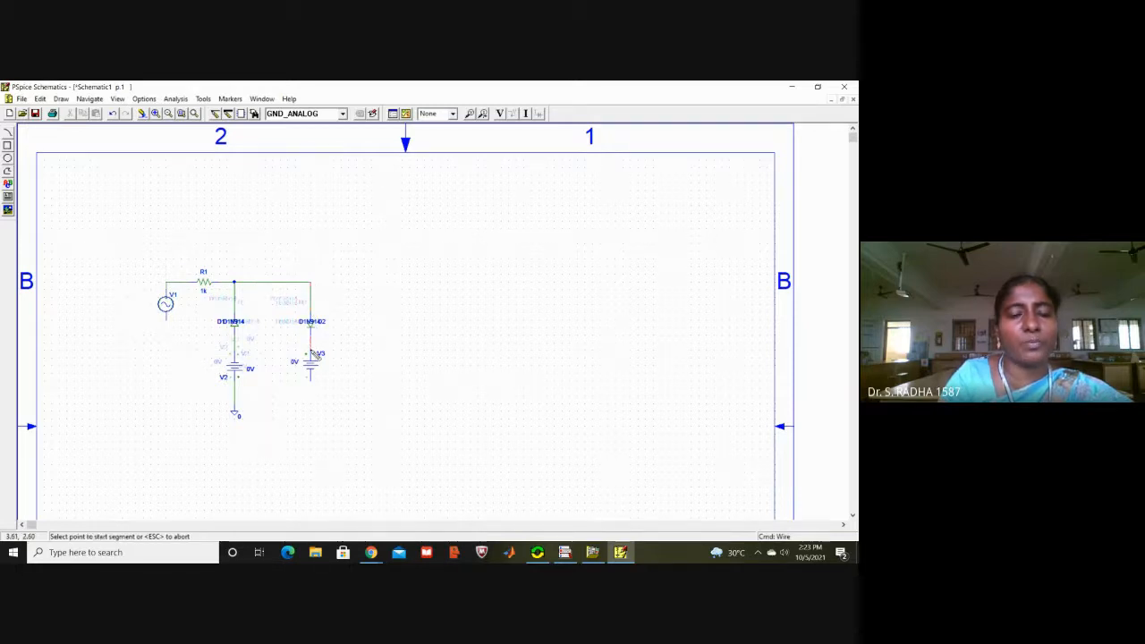
Step: Wire the lower terminals of sources V1 and V3 to the ground wire below source V2
click(165, 319)
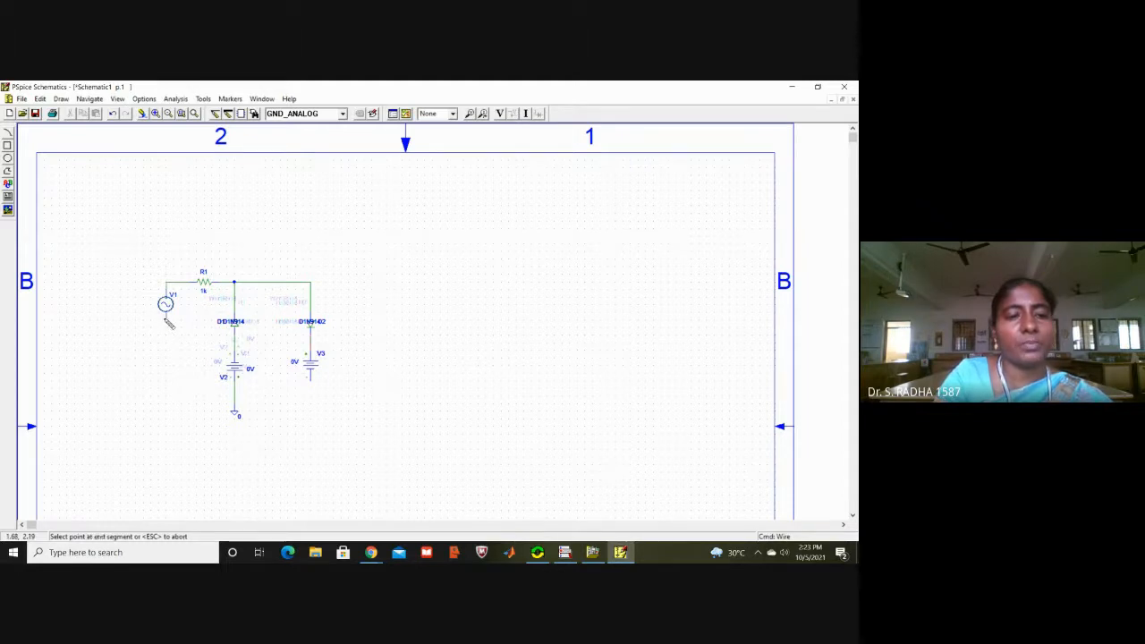
click(165, 388)
click(234, 388)
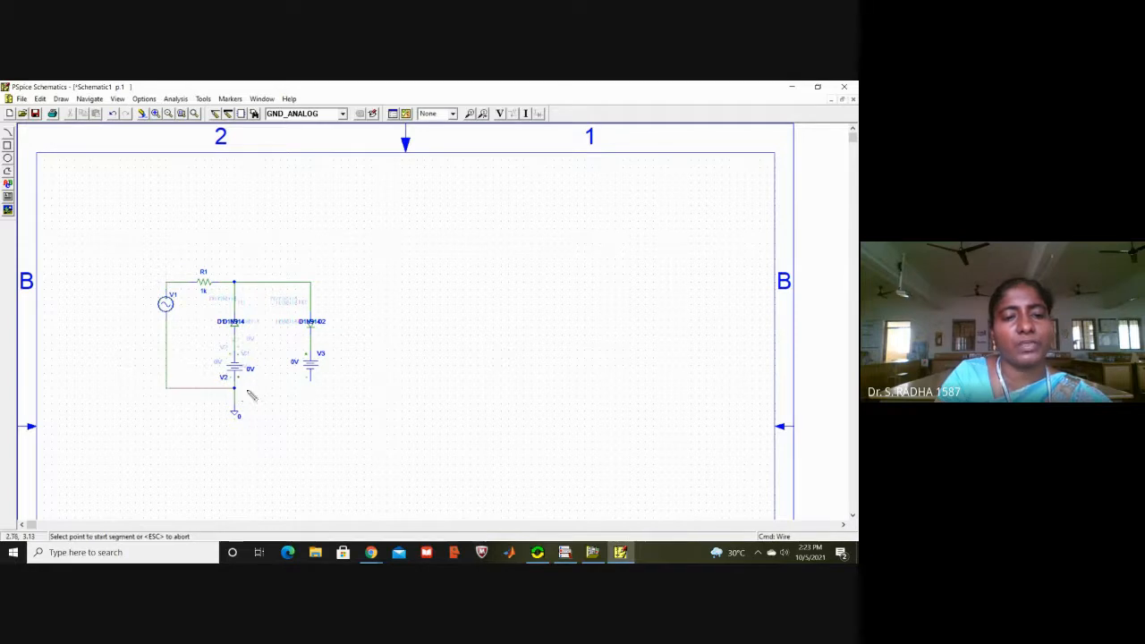
click(312, 381)
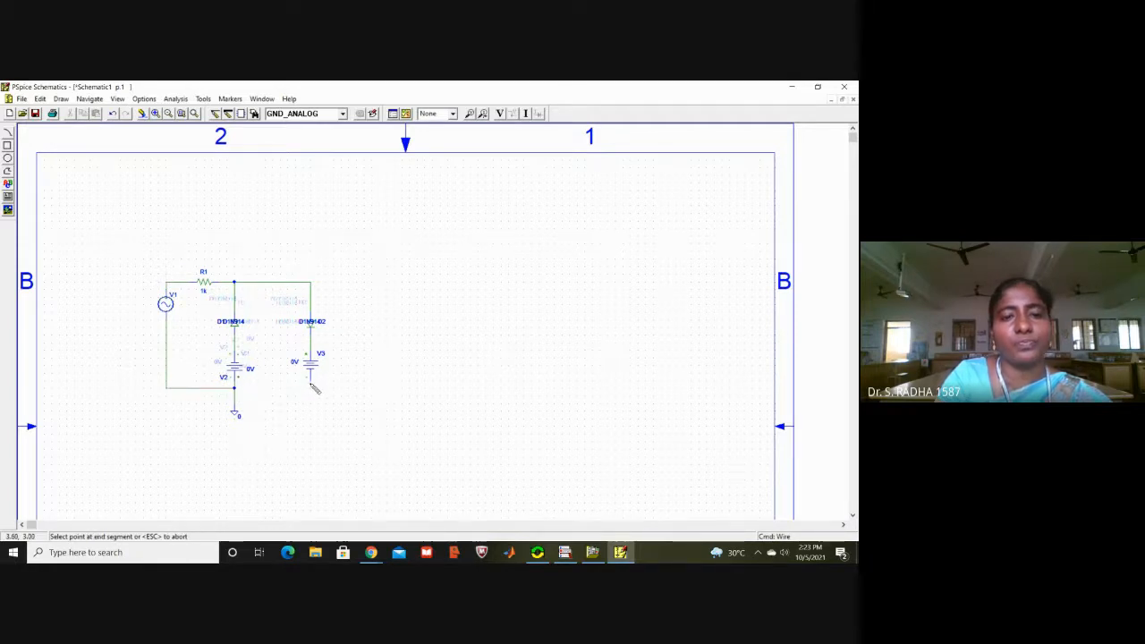
click(234, 388)
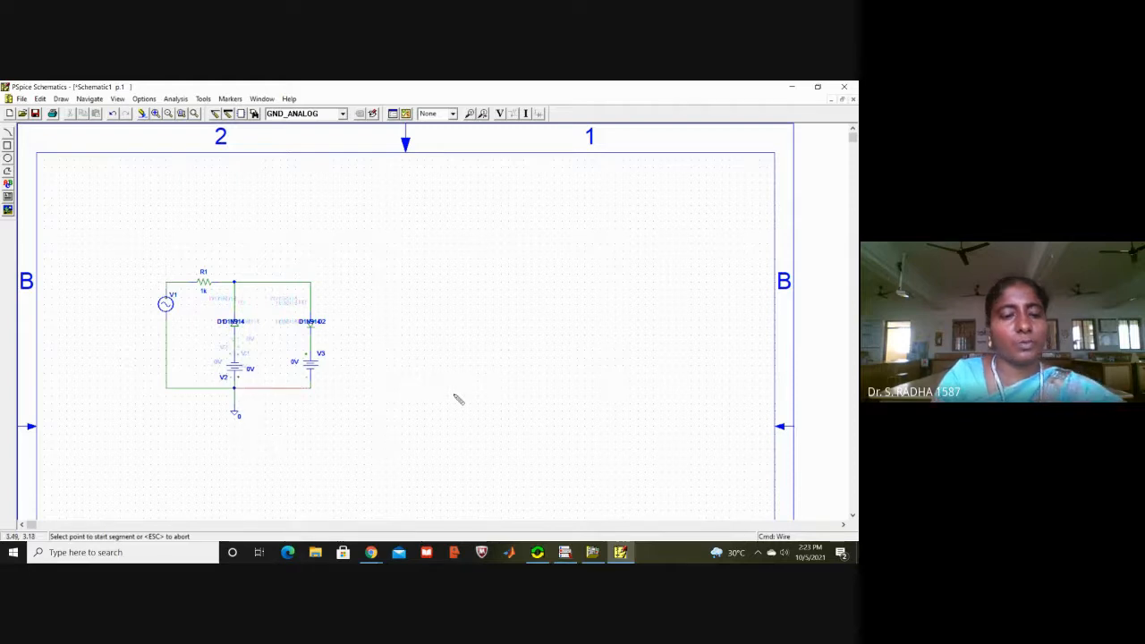
key(Escape)
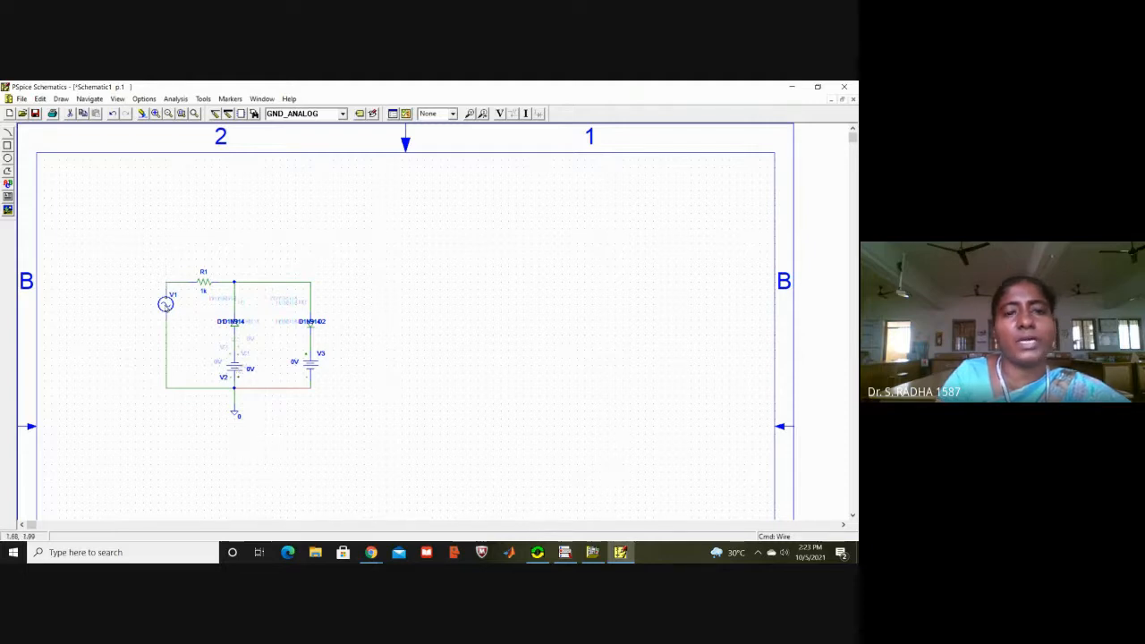
Step: Set the DC, AC and VOFF attributes of sine source V1 to 0
double_click(166, 304)
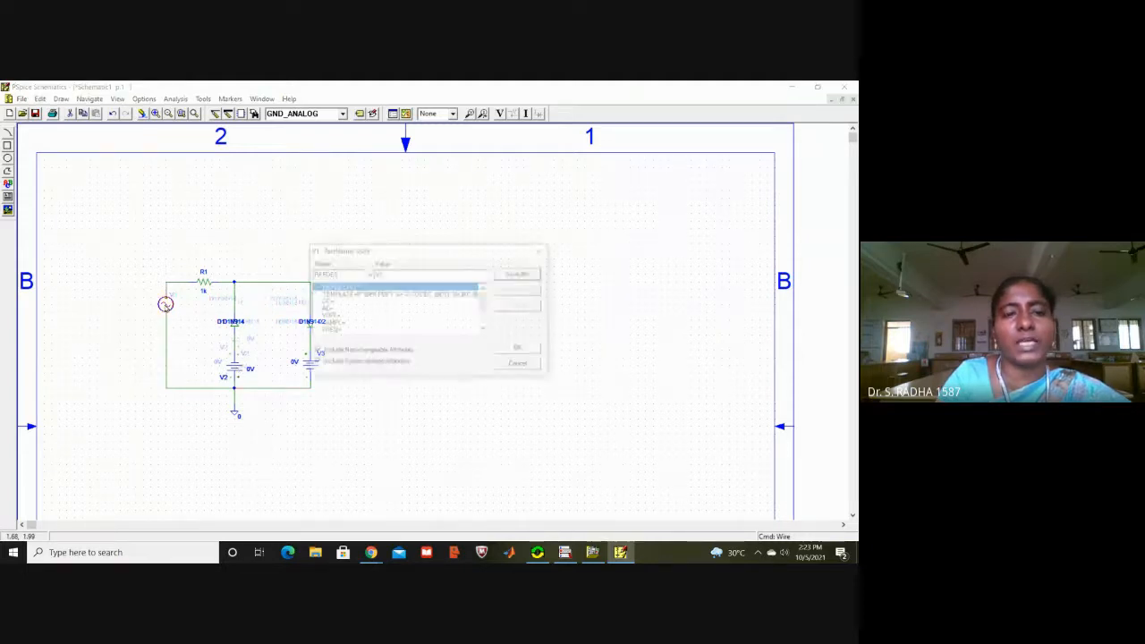
click(325, 303)
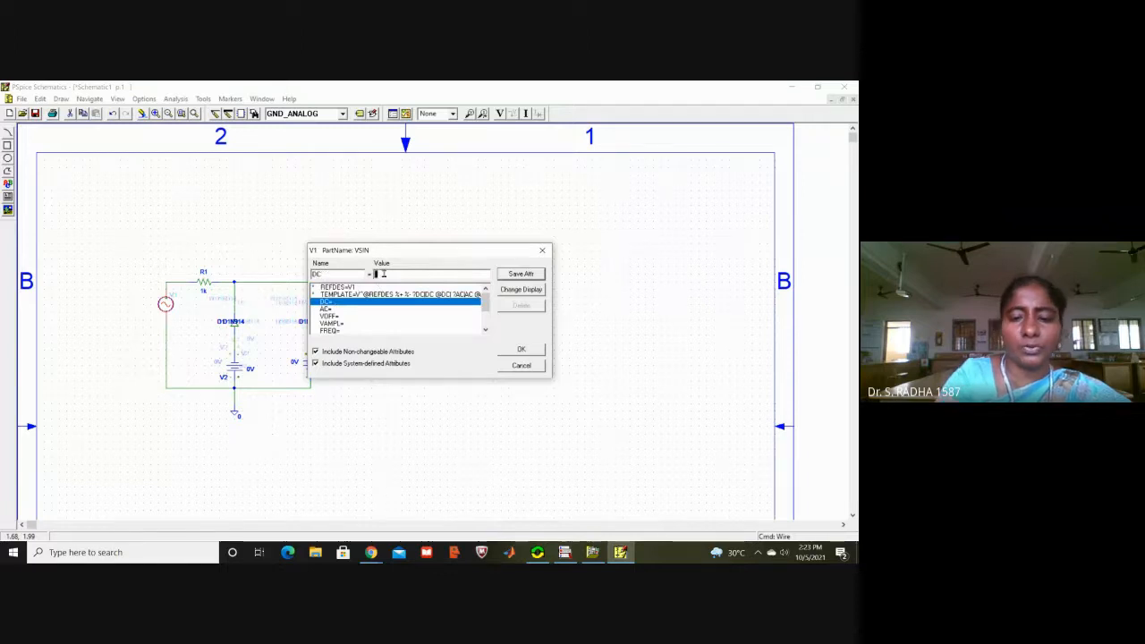
click(519, 274)
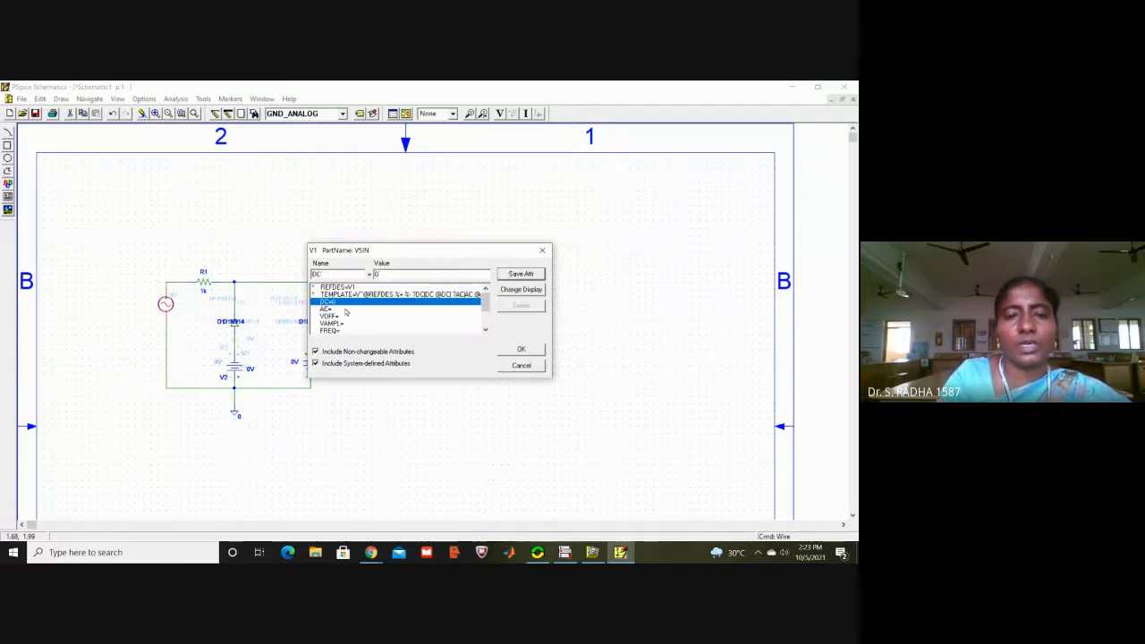
click(346, 310)
text(1)
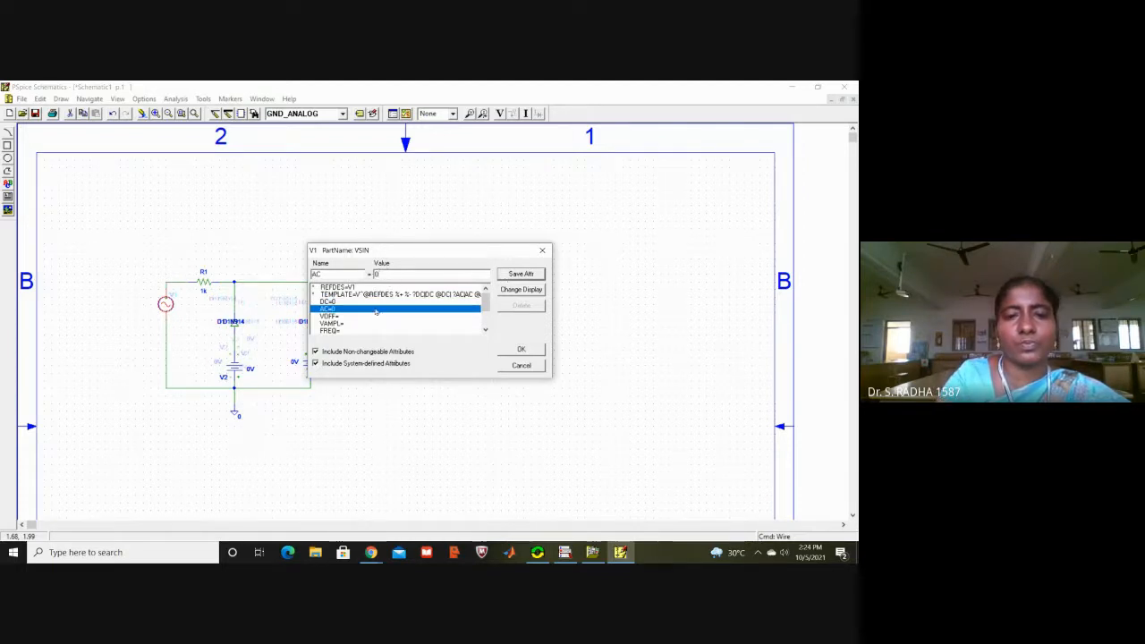
click(344, 318)
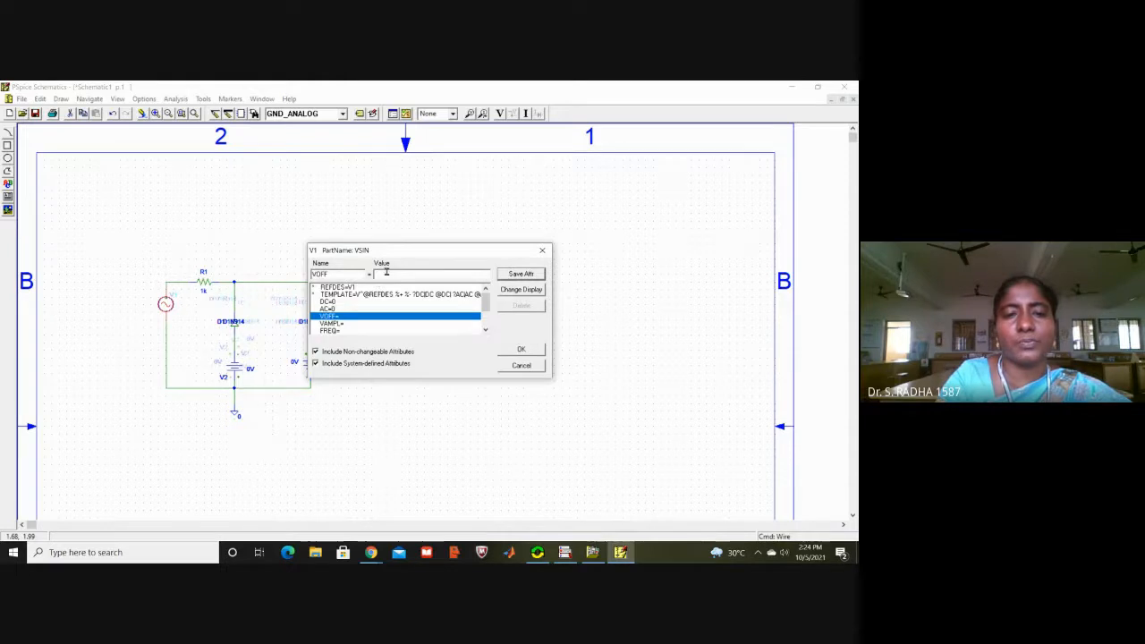
text(0)
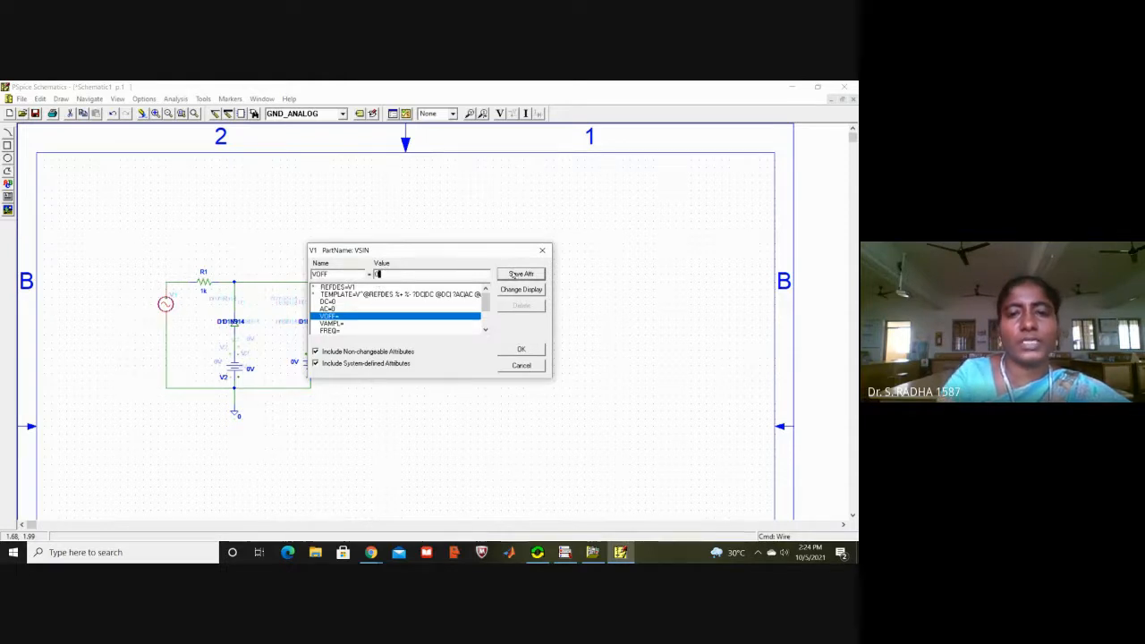
click(513, 274)
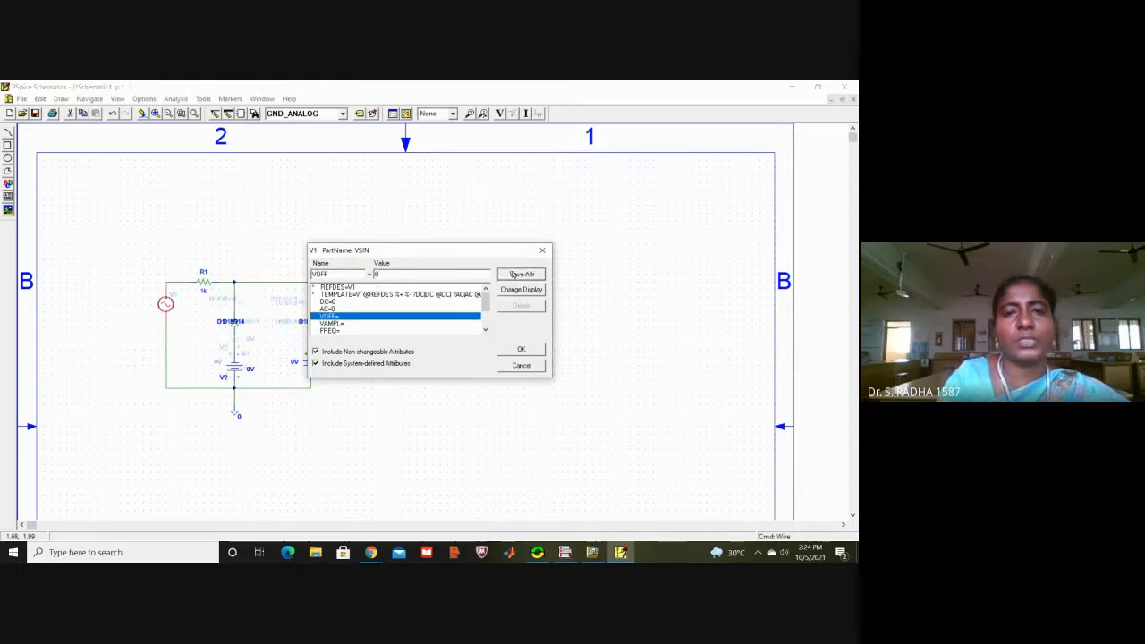
Step: Set V1's amplitude VAMPL to 20 and its frequency FREQ to 1k, and accept the attributes
click(331, 323)
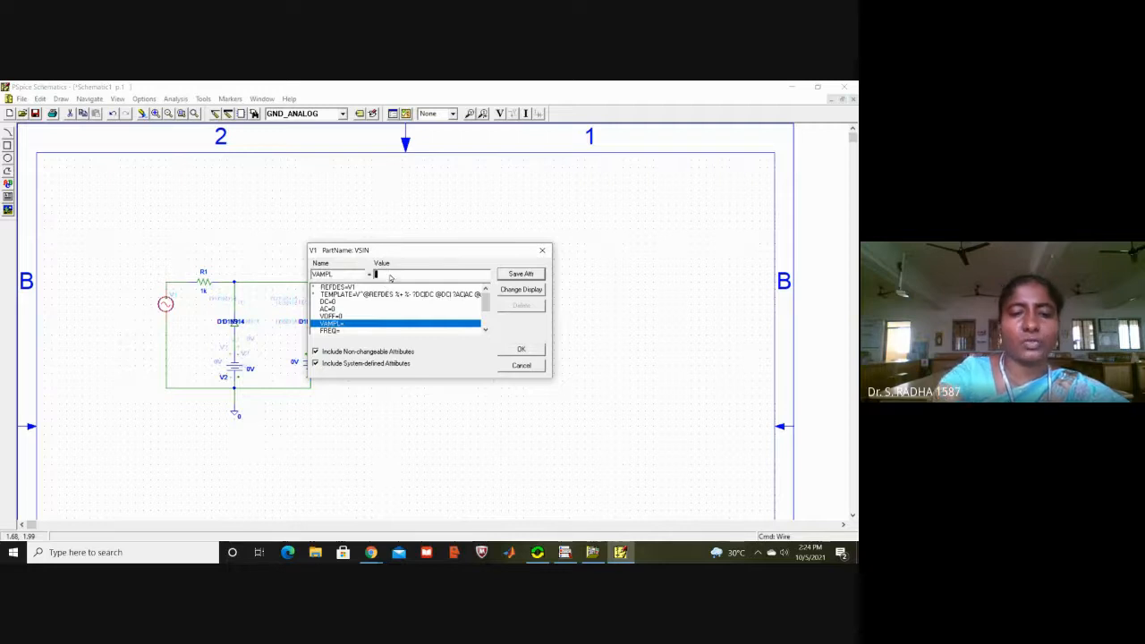
text(20)
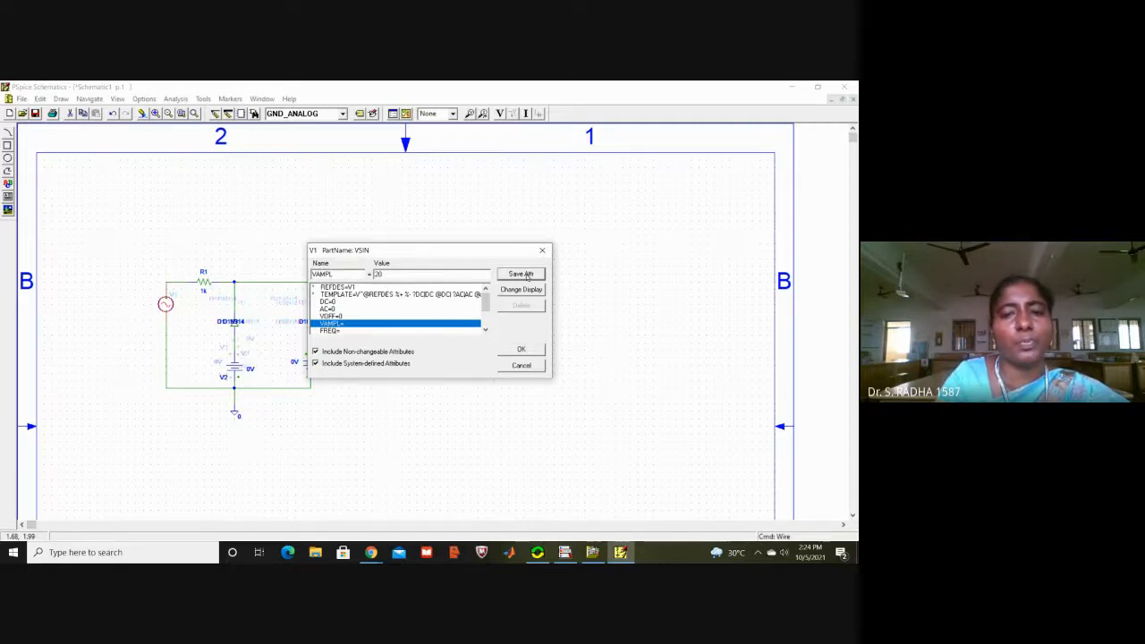
click(527, 276)
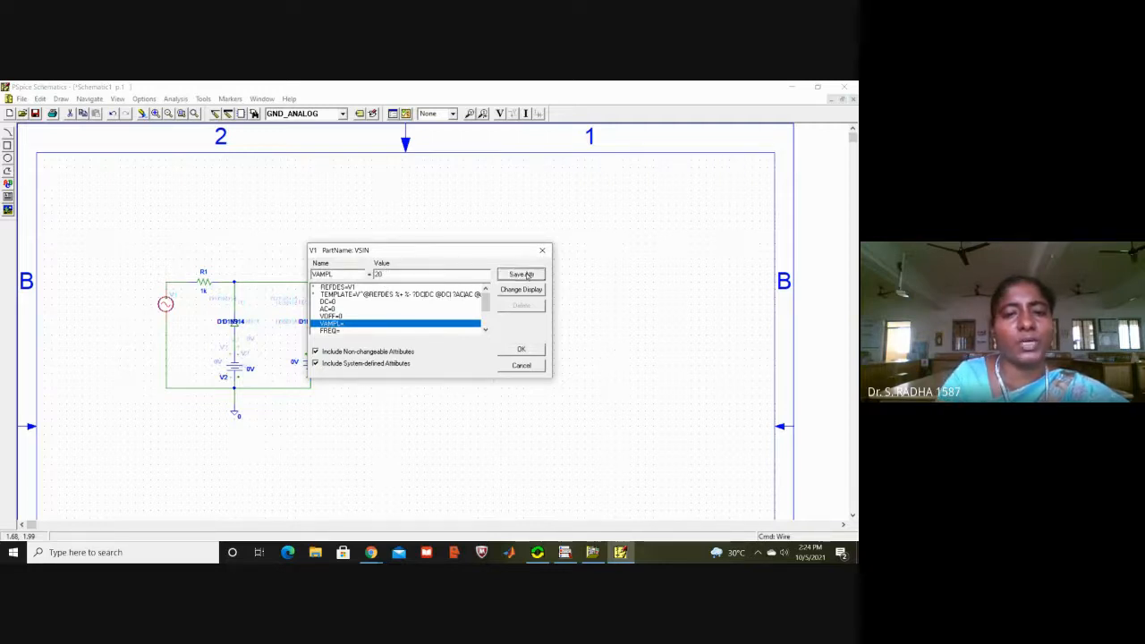
click(343, 332)
click(382, 276)
text(1k)
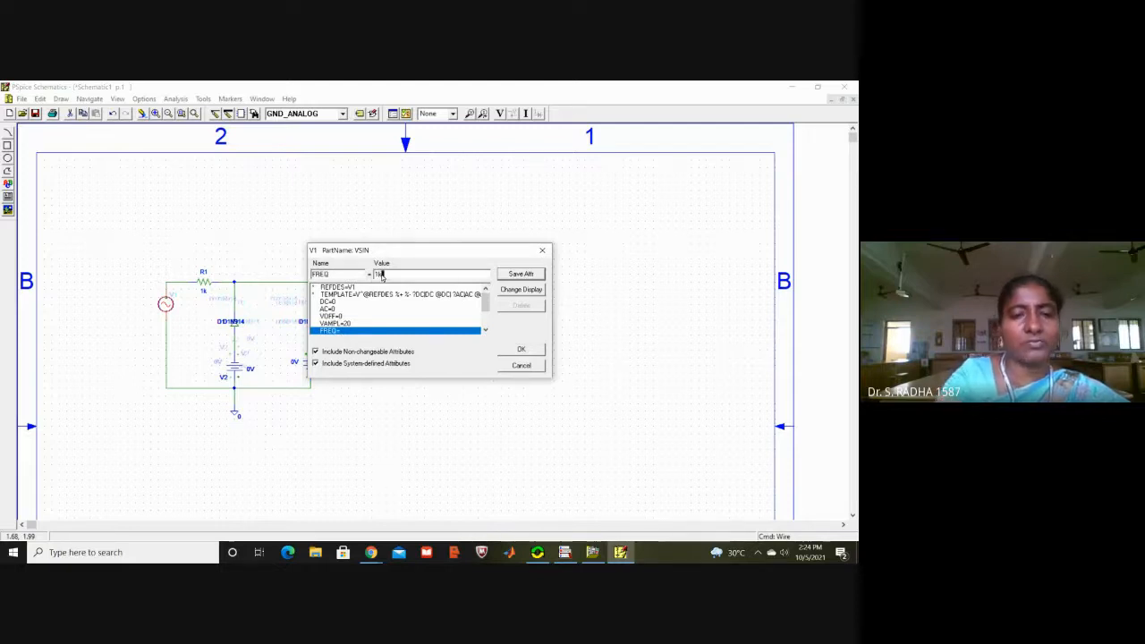
click(518, 275)
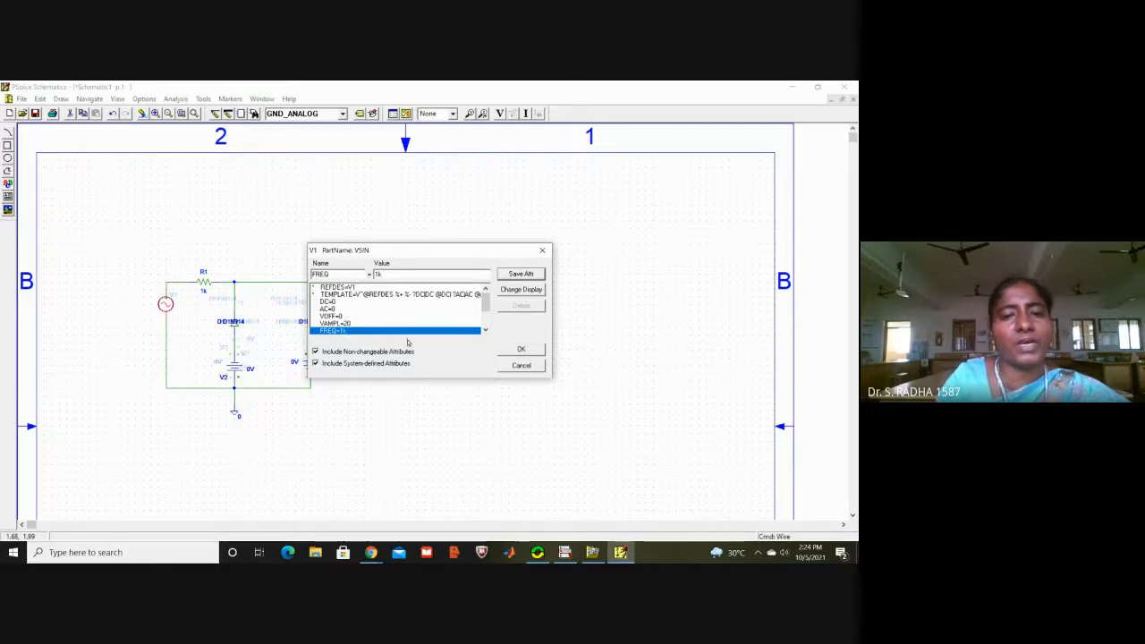
click(515, 349)
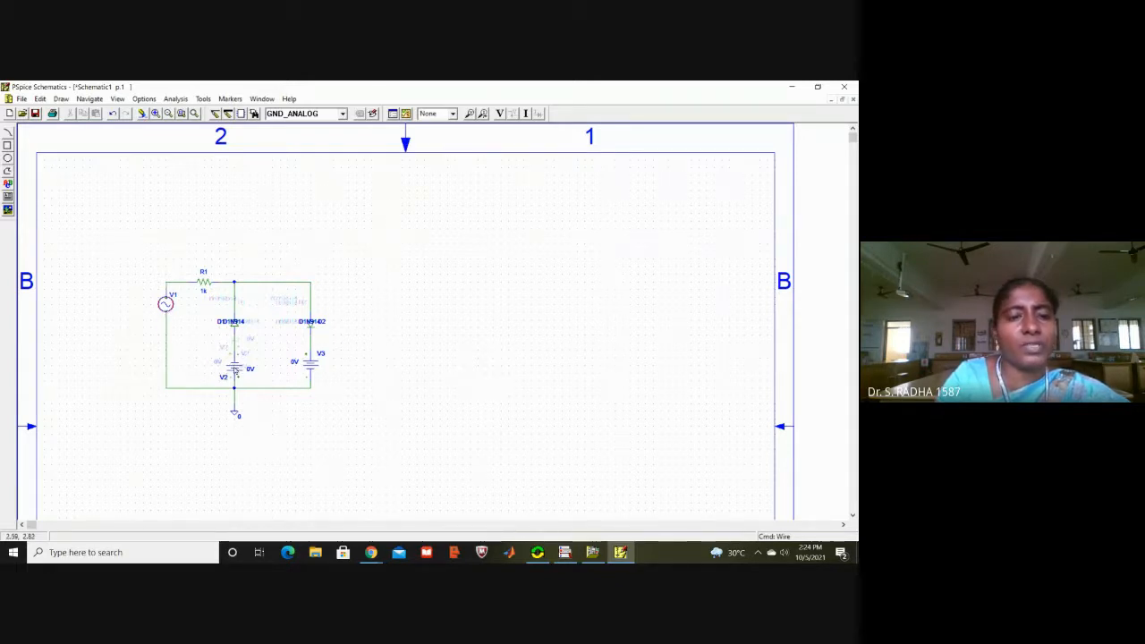
Step: Set the DC value of source V2 to 5V and accept the attributes
double_click(235, 370)
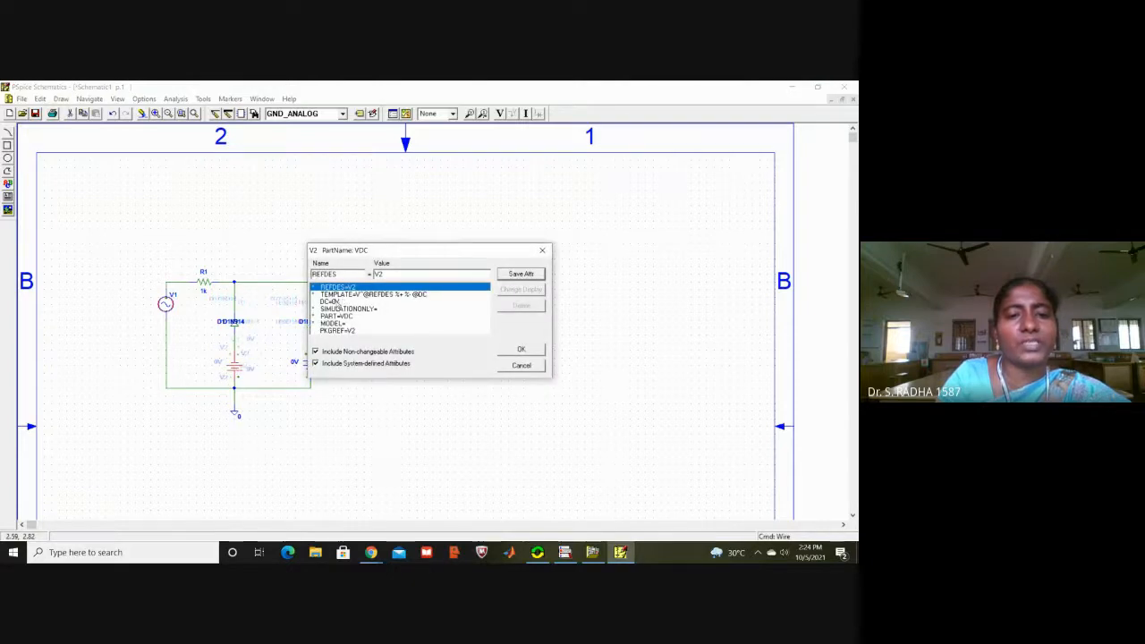
click(340, 302)
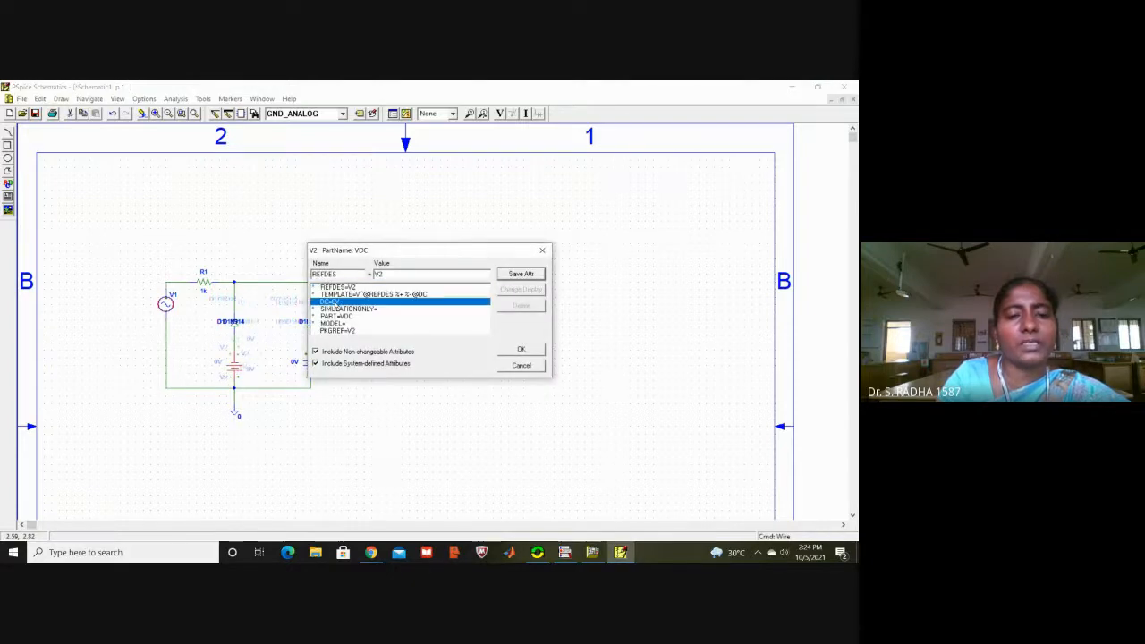
double_click(377, 274)
text(5V)
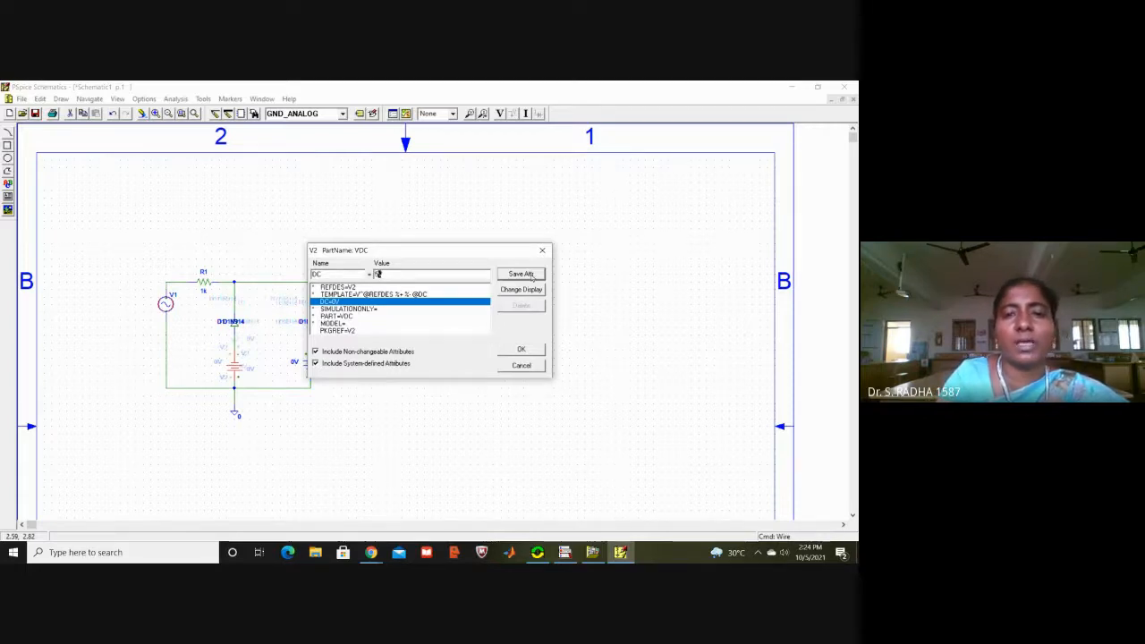
click(504, 351)
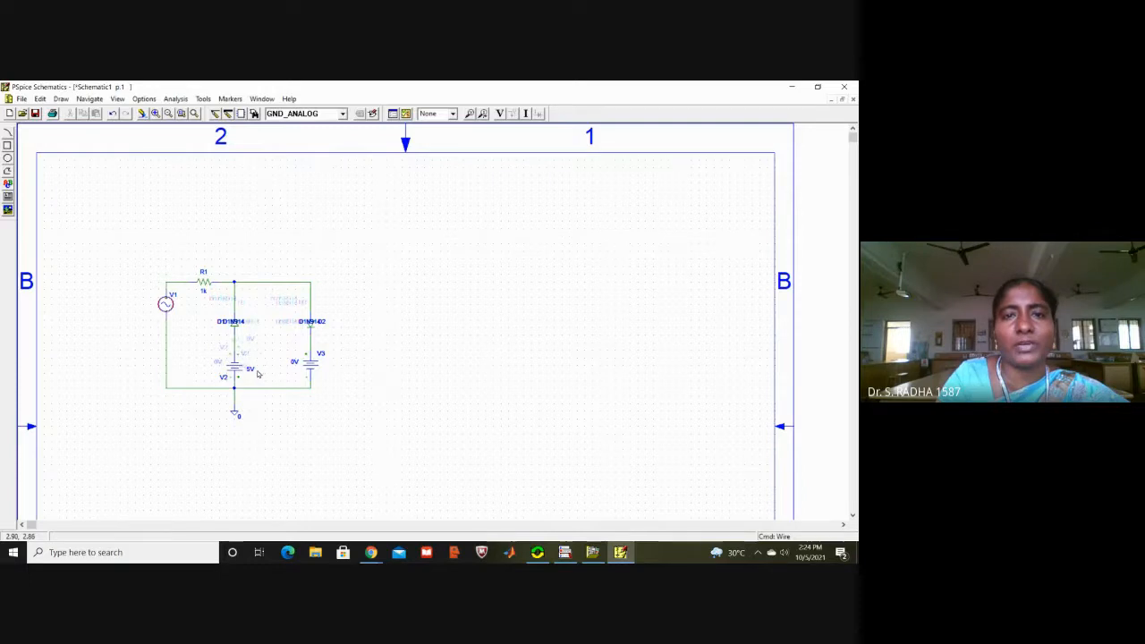
Step: Set the DC value of source V3 to 9V and accept the attributes
click(312, 367)
double_click(313, 369)
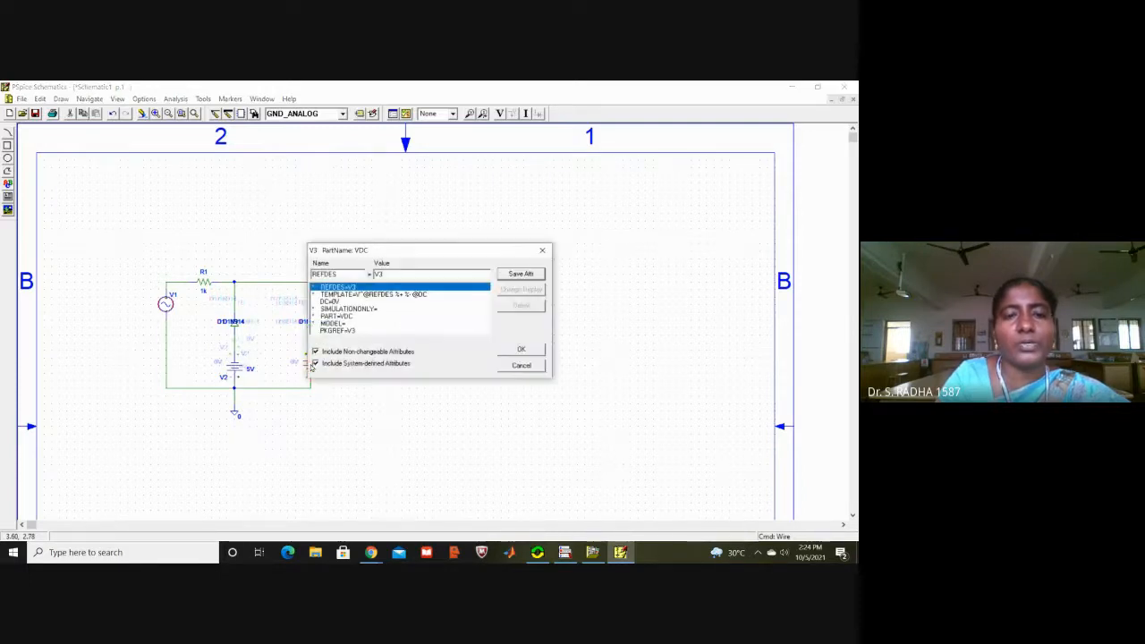
click(342, 302)
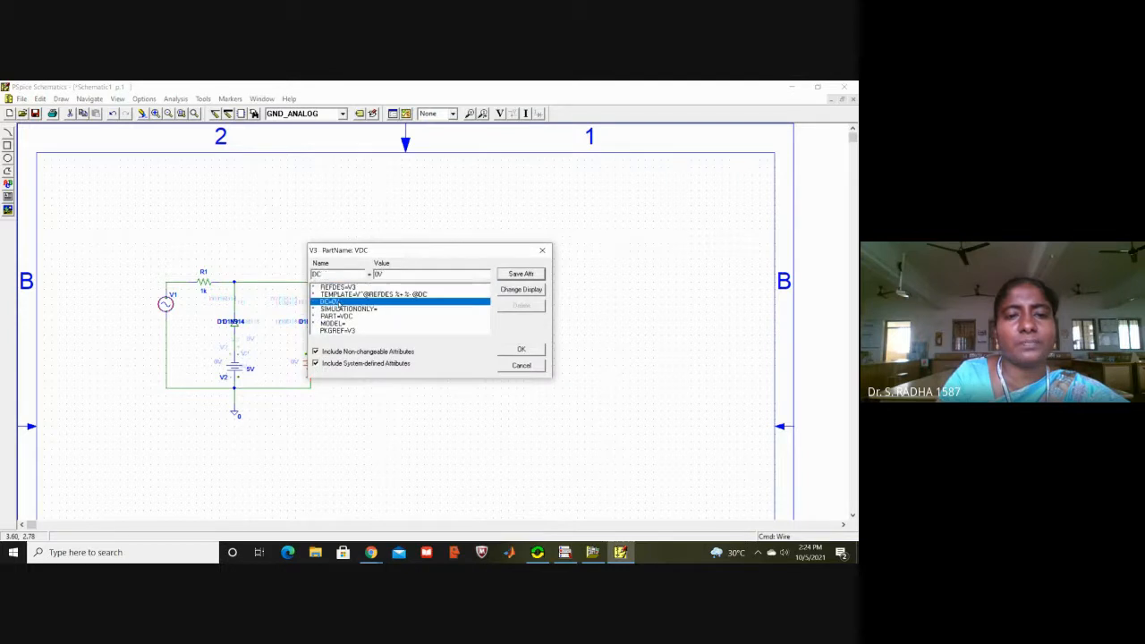
double_click(378, 274)
text(3V)
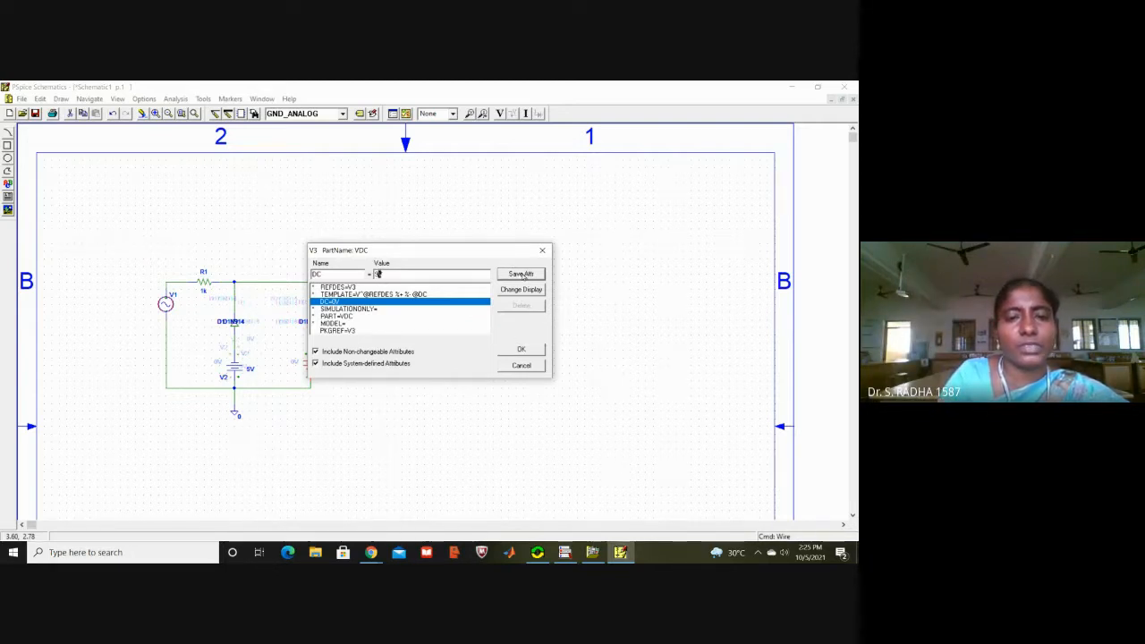
click(519, 347)
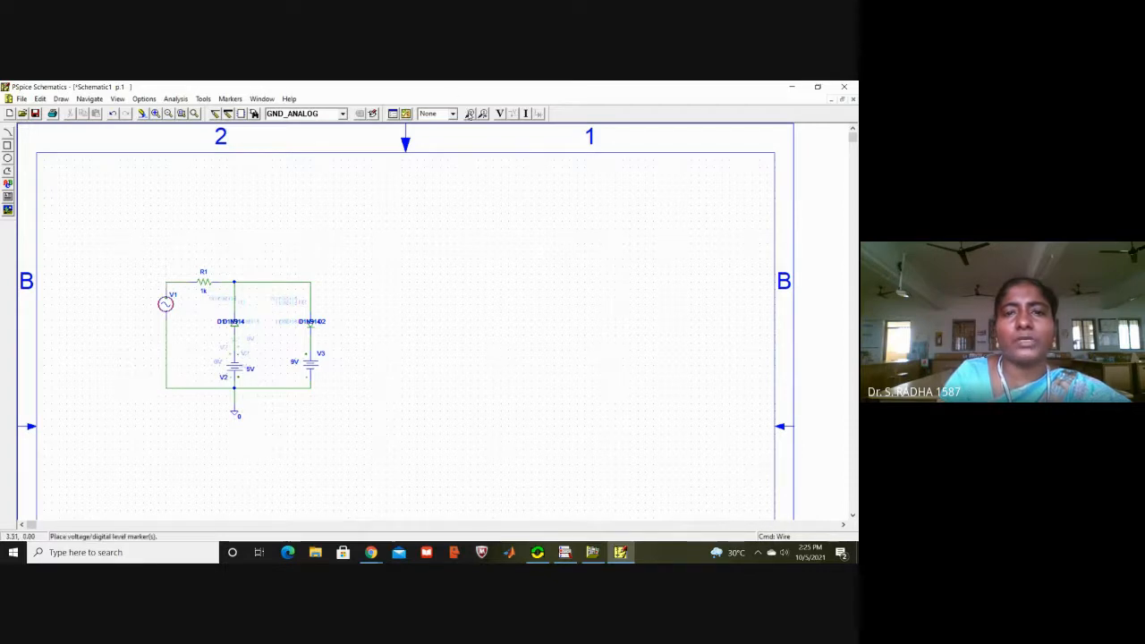
Step: Place voltage markers at the input node between V1 and R1 and on the output wire above diode D2
click(470, 114)
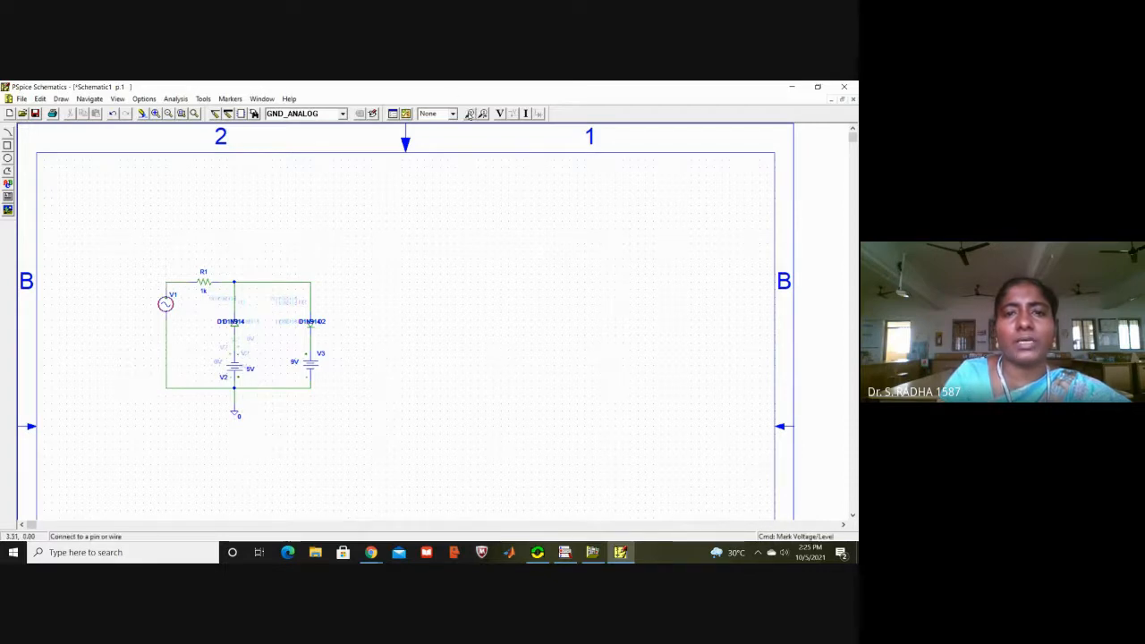
click(166, 283)
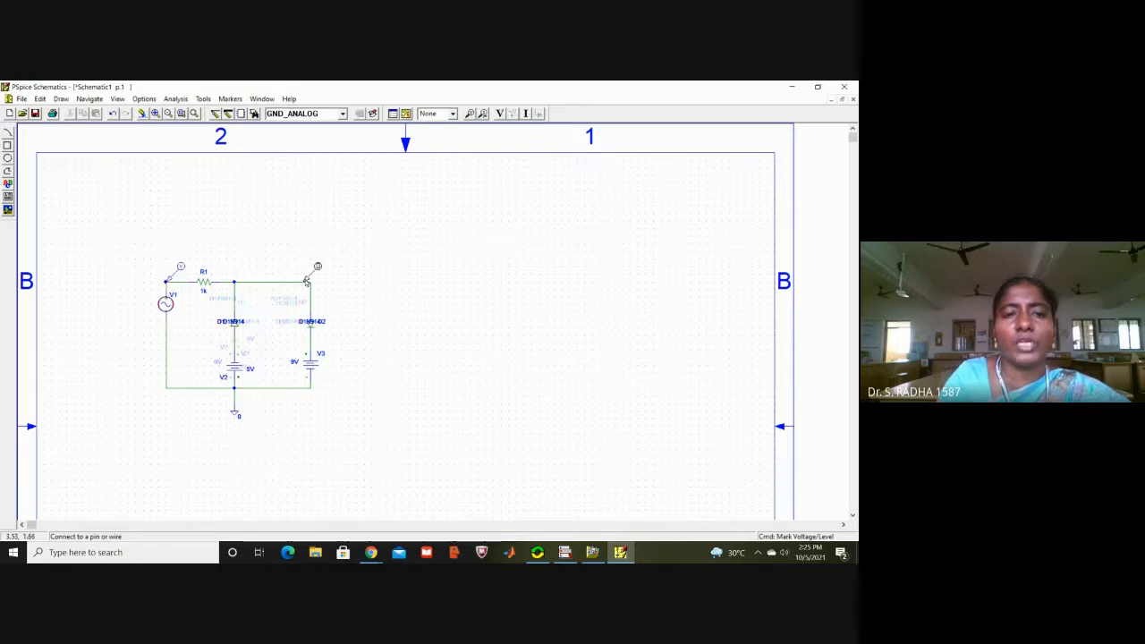
click(307, 281)
right_click(478, 284)
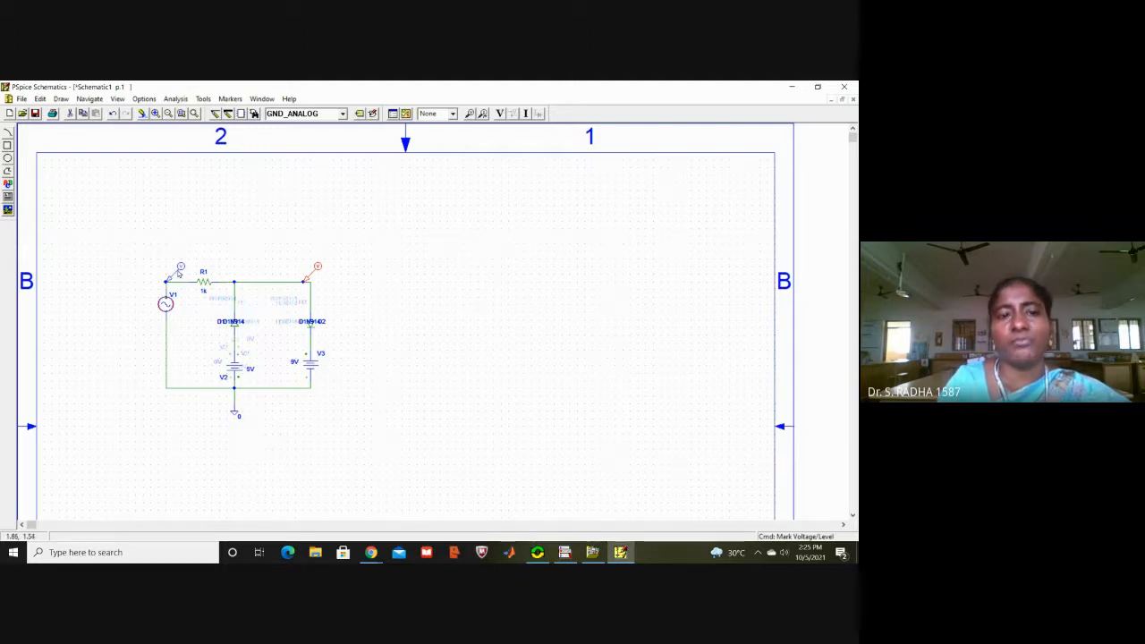
click(435, 297)
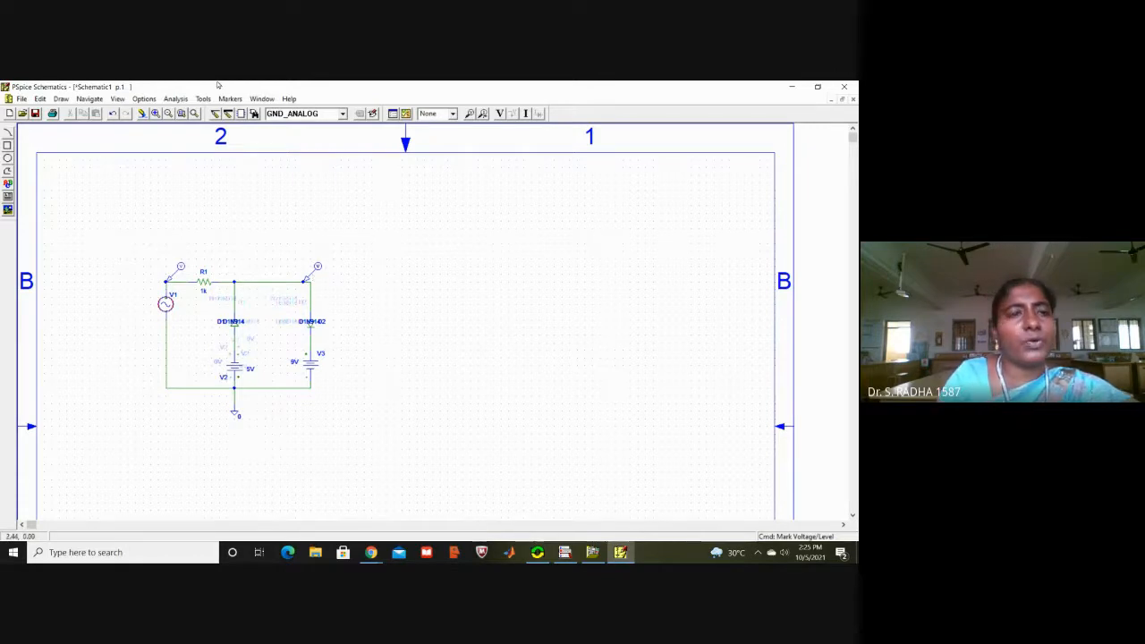
Step: Set up a transient analysis with a print step of 100ns and a final time of 10ms
click(176, 99)
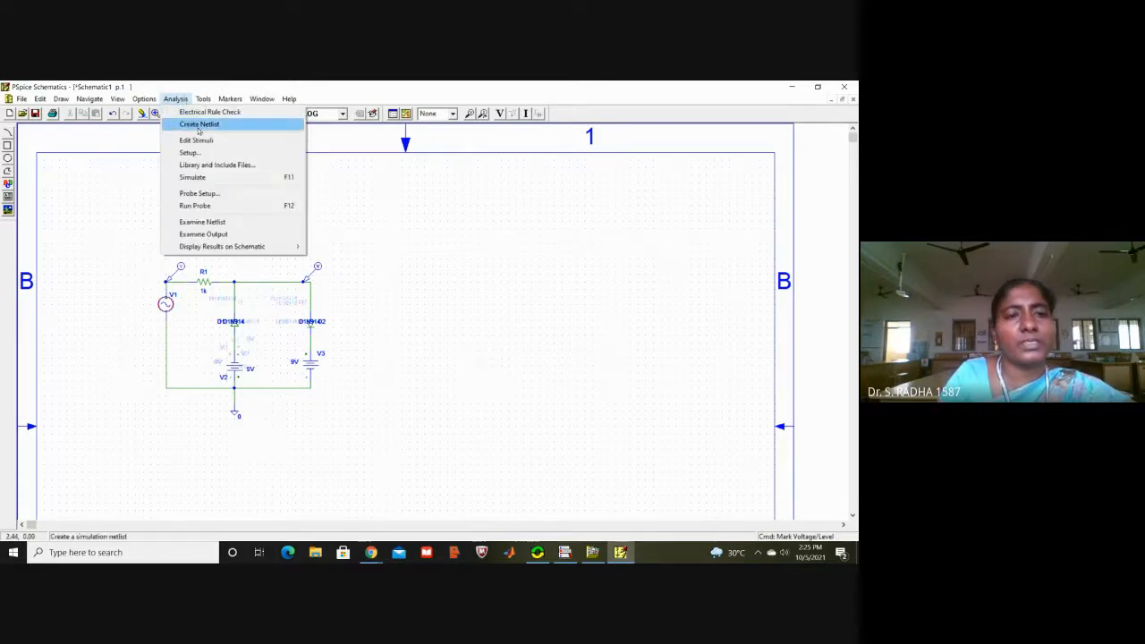
click(205, 154)
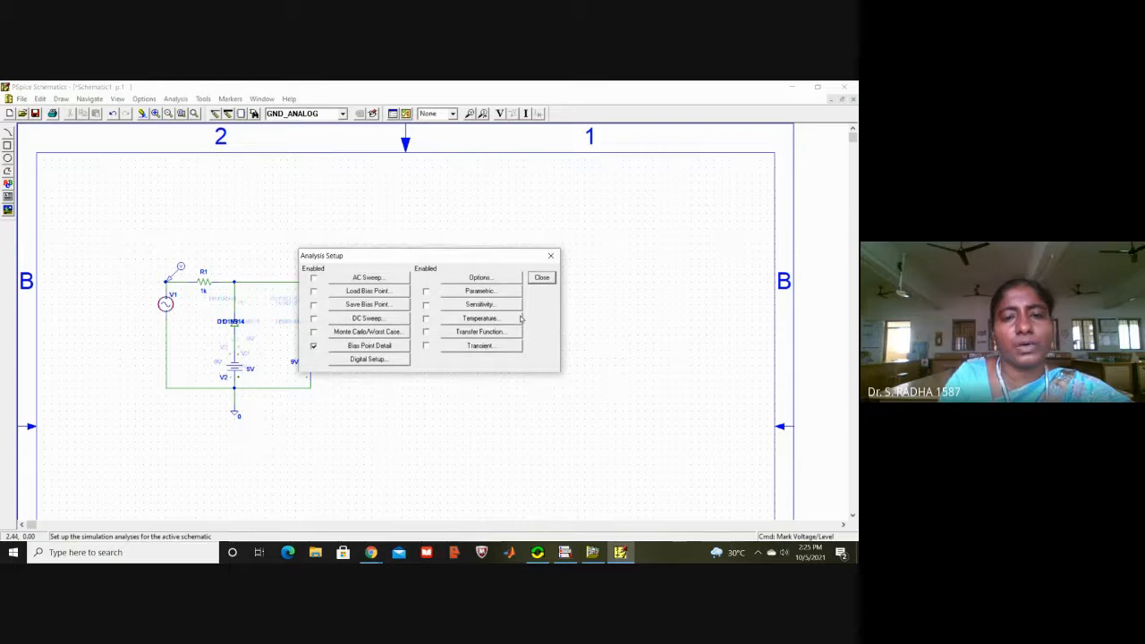
click(486, 347)
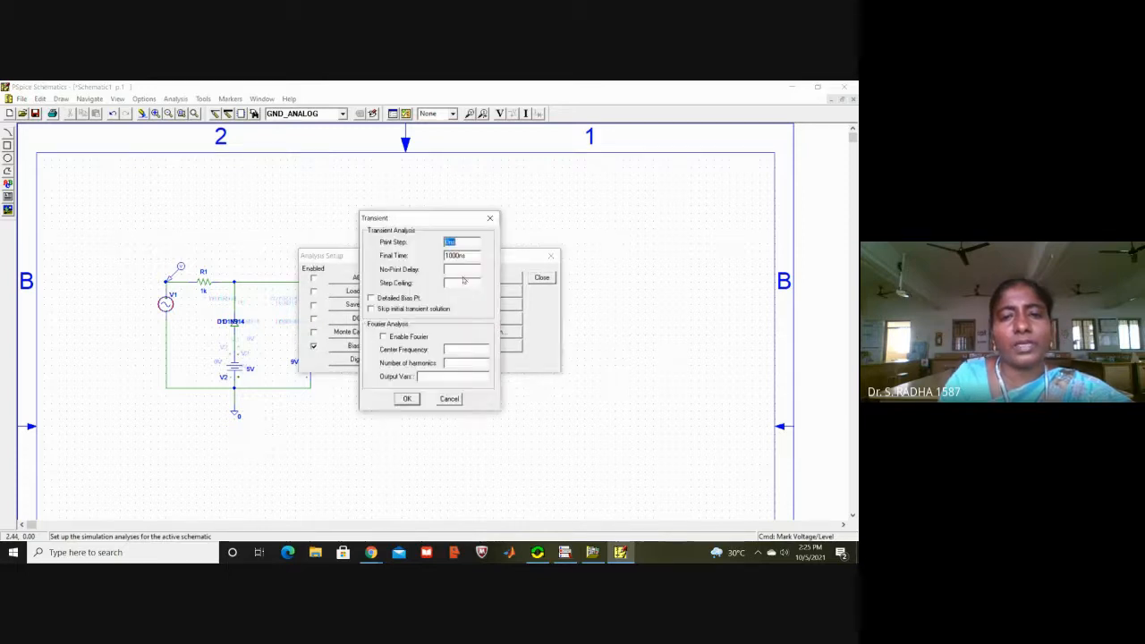
click(446, 243)
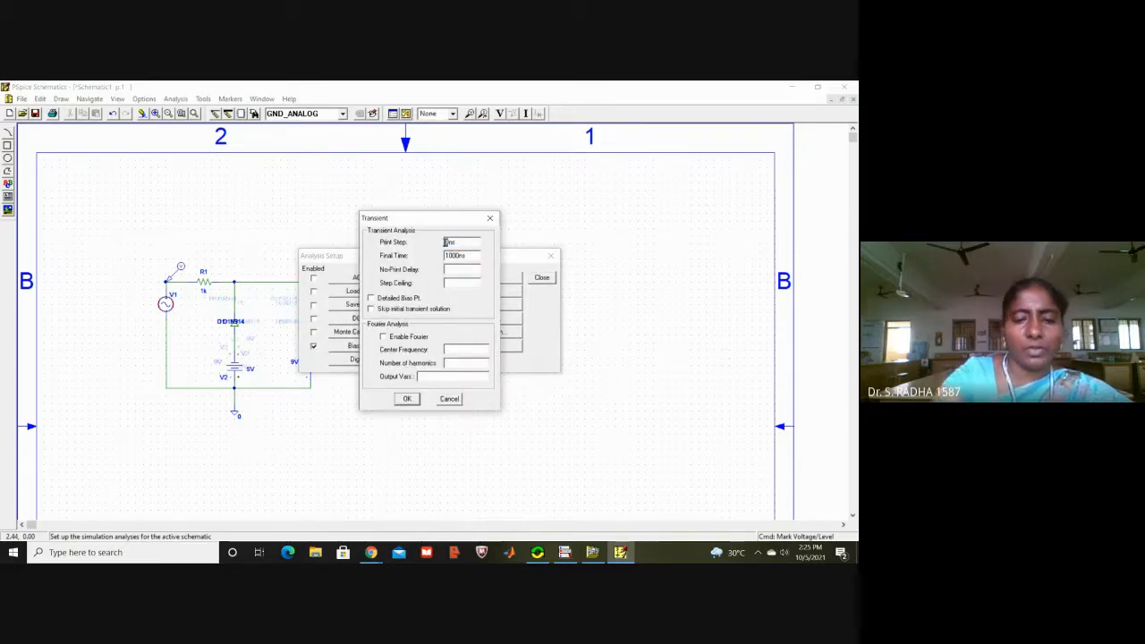
text(100)
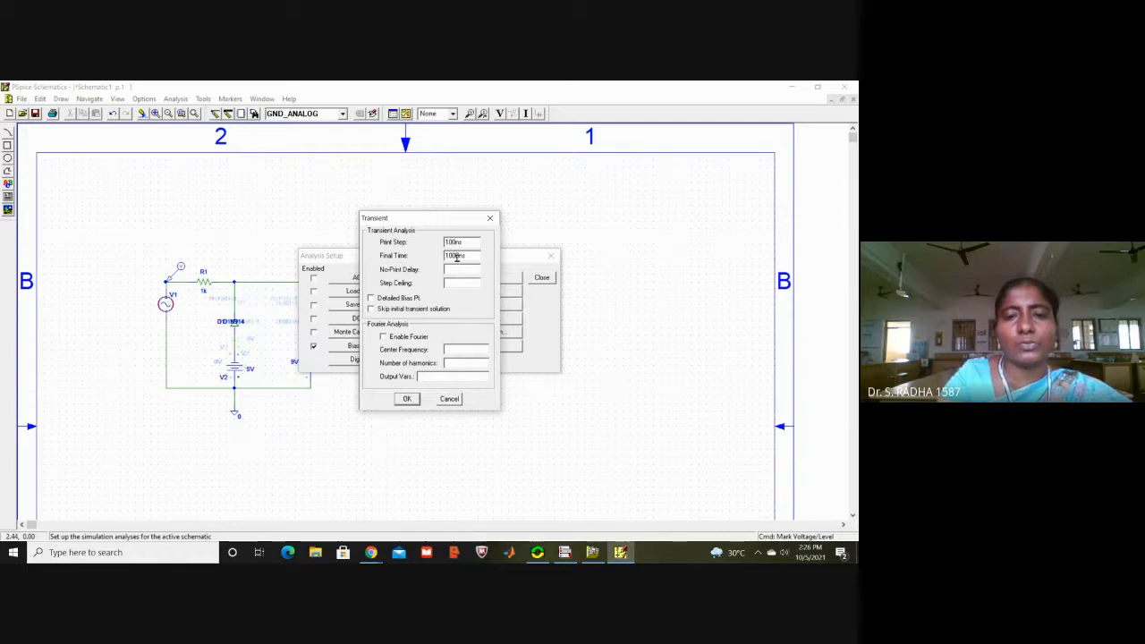
key(BackSpace)
key(BackSpace)
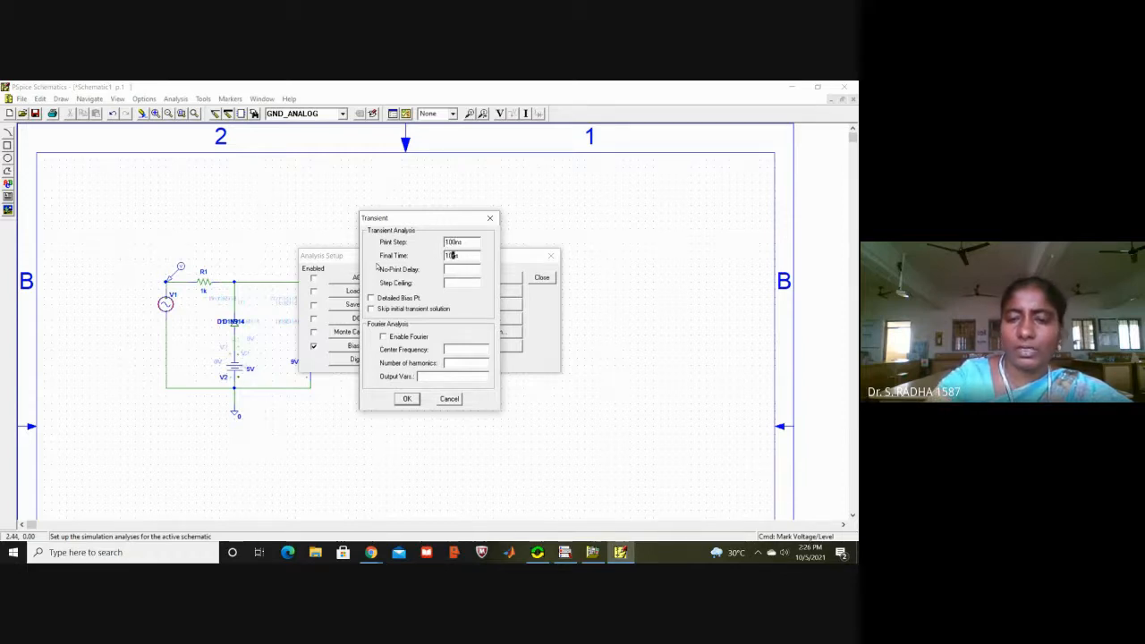
key(Delete)
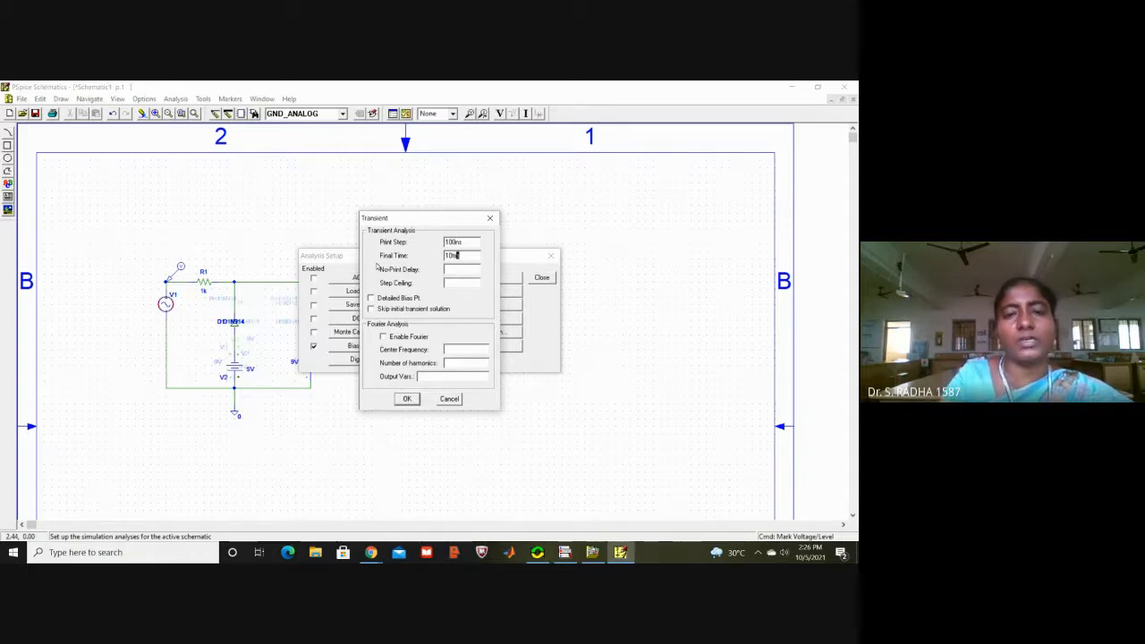
click(407, 399)
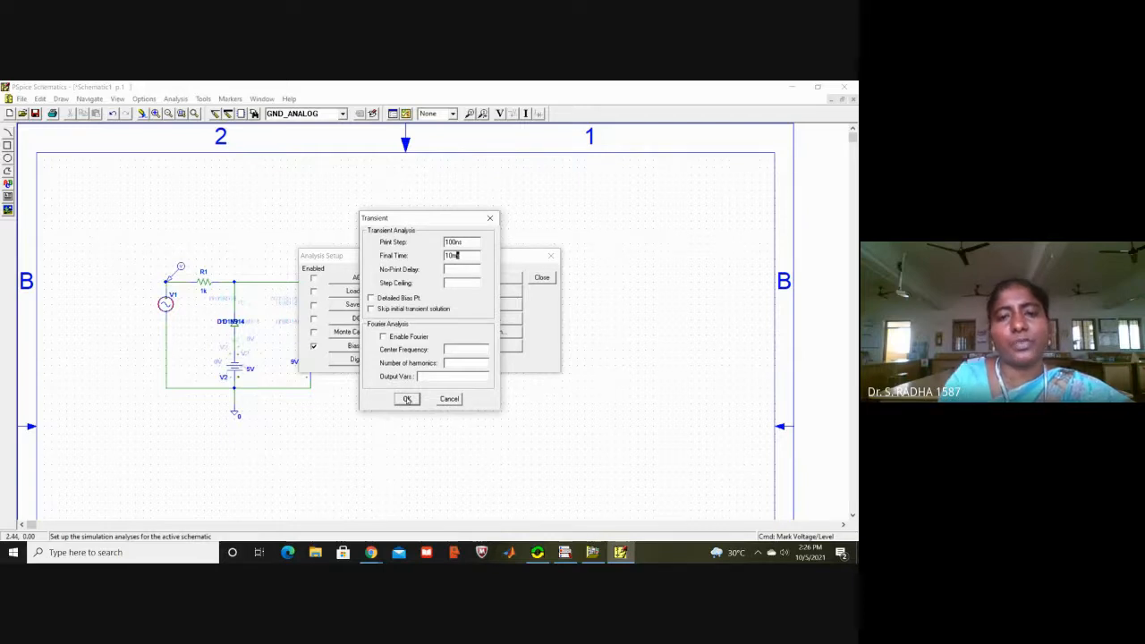
click(547, 278)
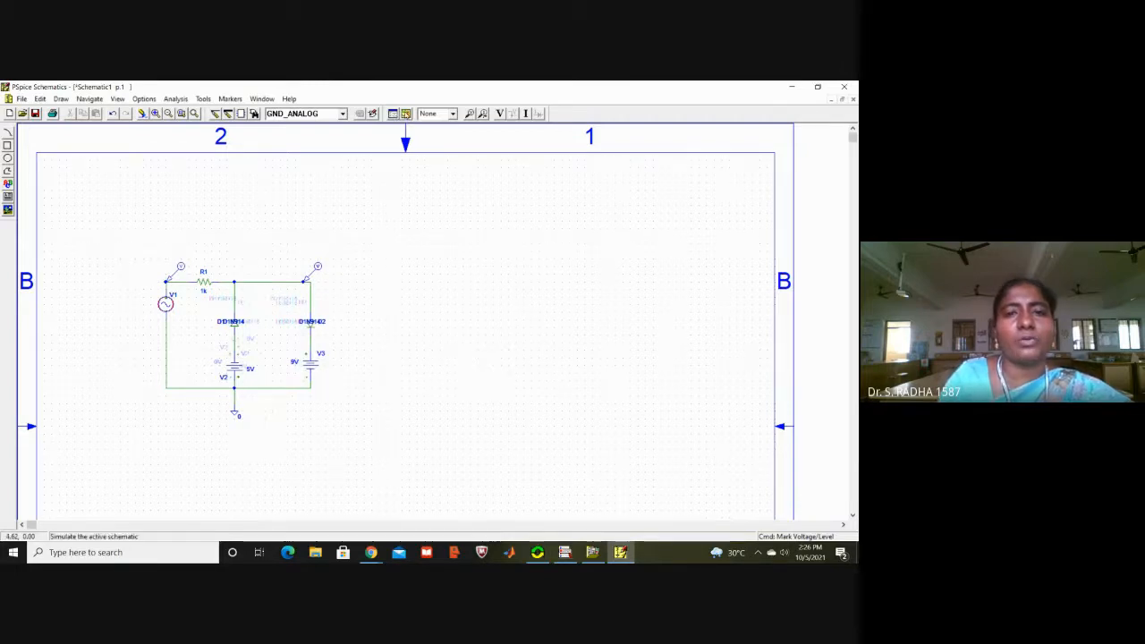
Step: Simulate the circuit, saving the schematic to the Desktop as 2wayclipper
click(406, 113)
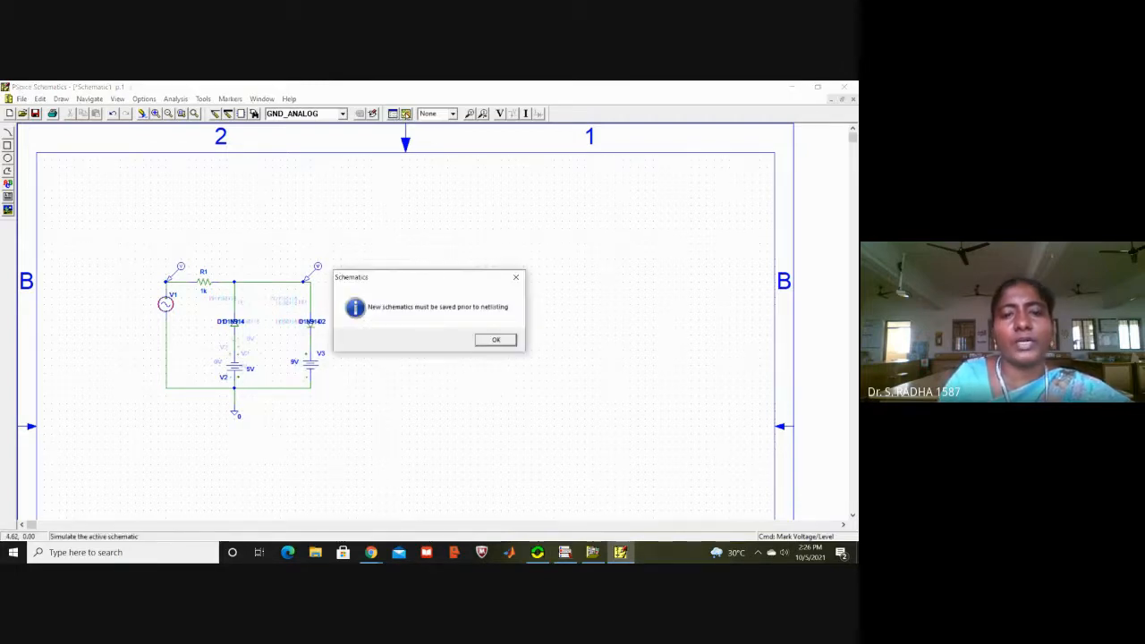
click(501, 344)
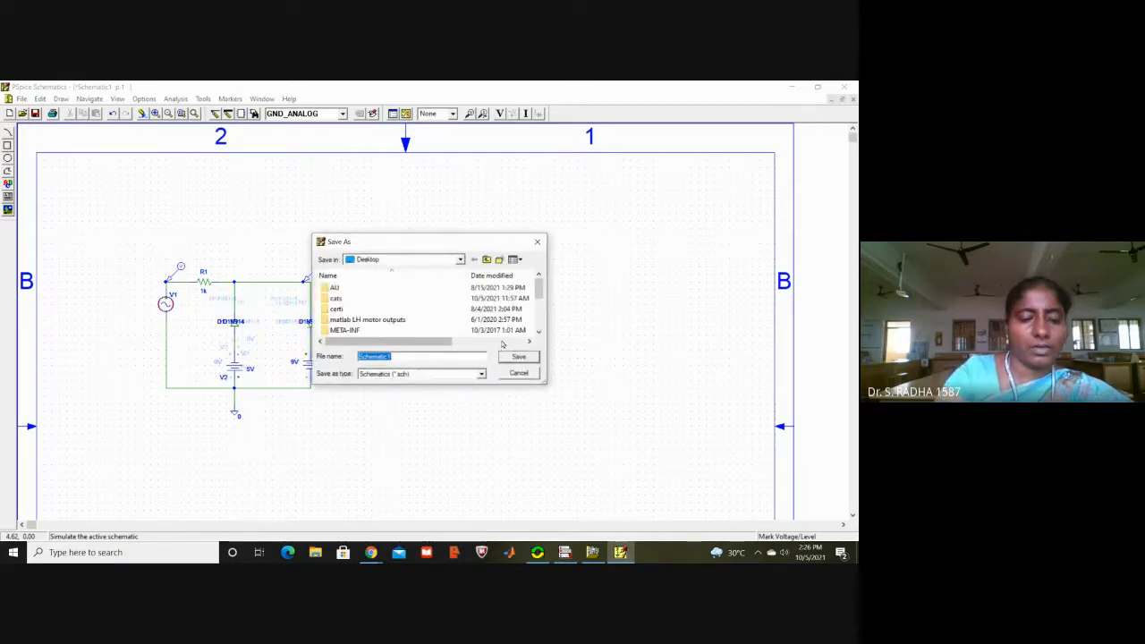
text(2waycl)
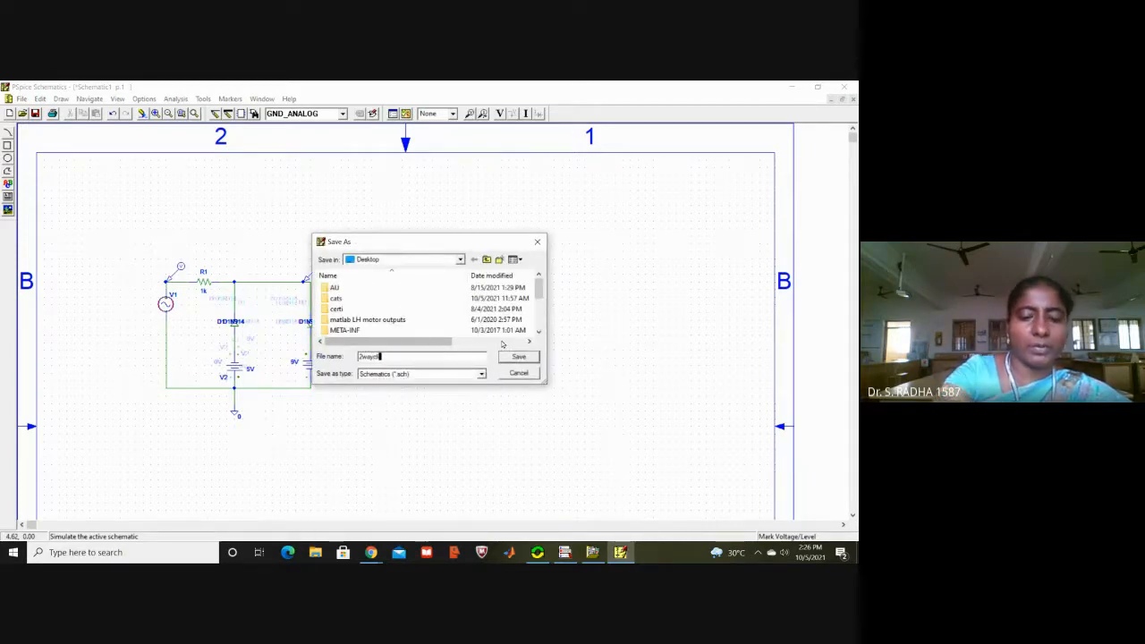
text(ipper)
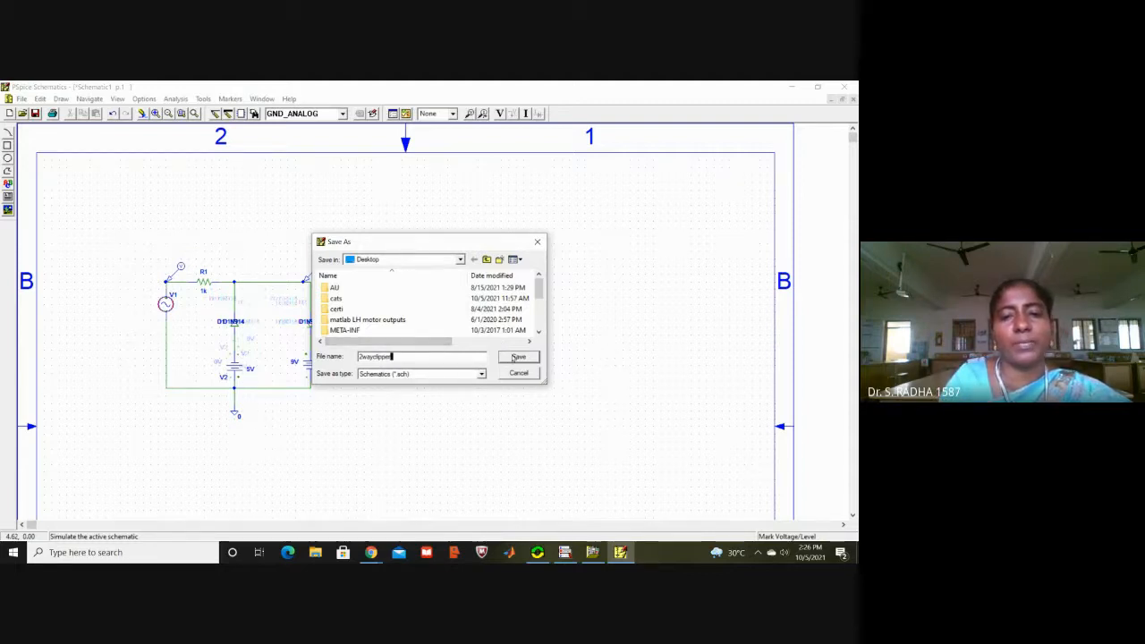
click(517, 357)
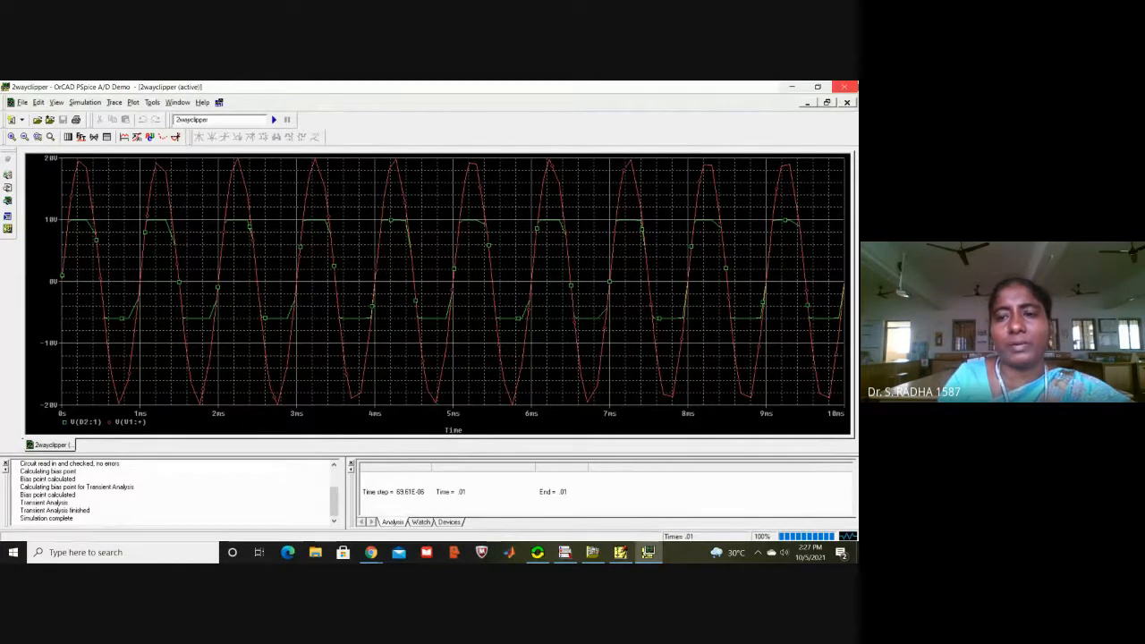
Step: Close the simulation plot, review the transient analysis print step and final time, and accept them as they are
click(844, 86)
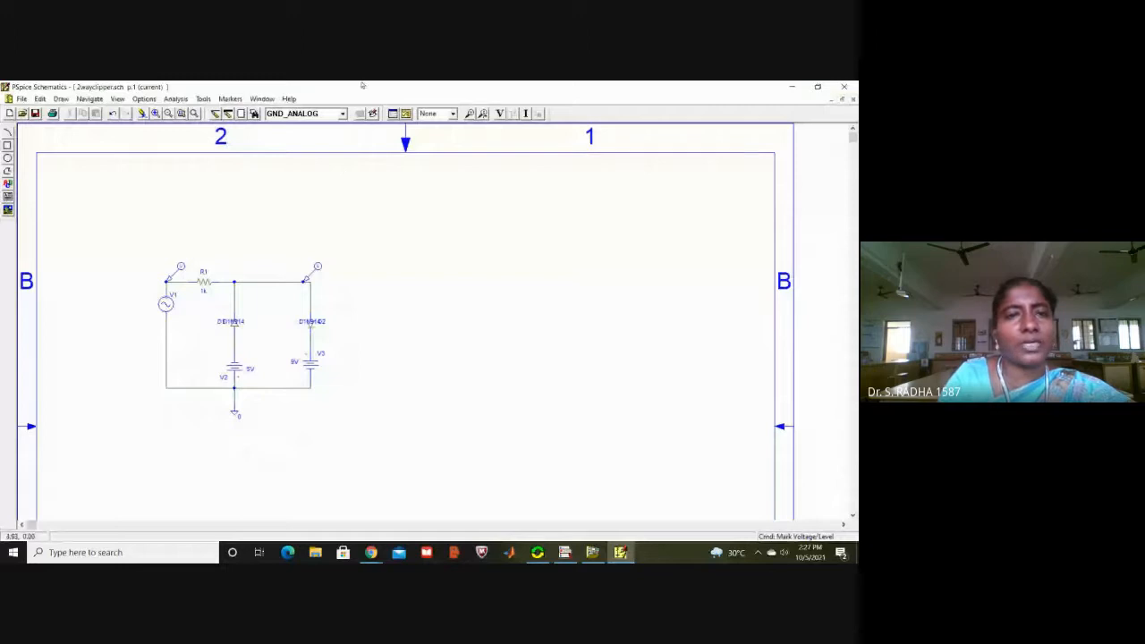
click(176, 99)
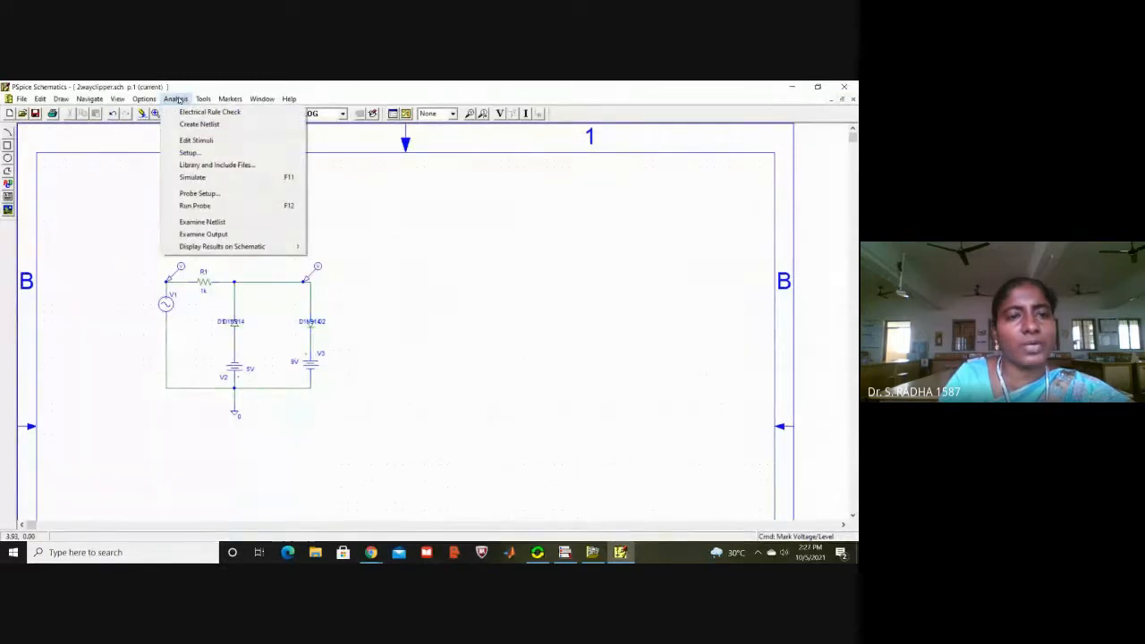
click(210, 154)
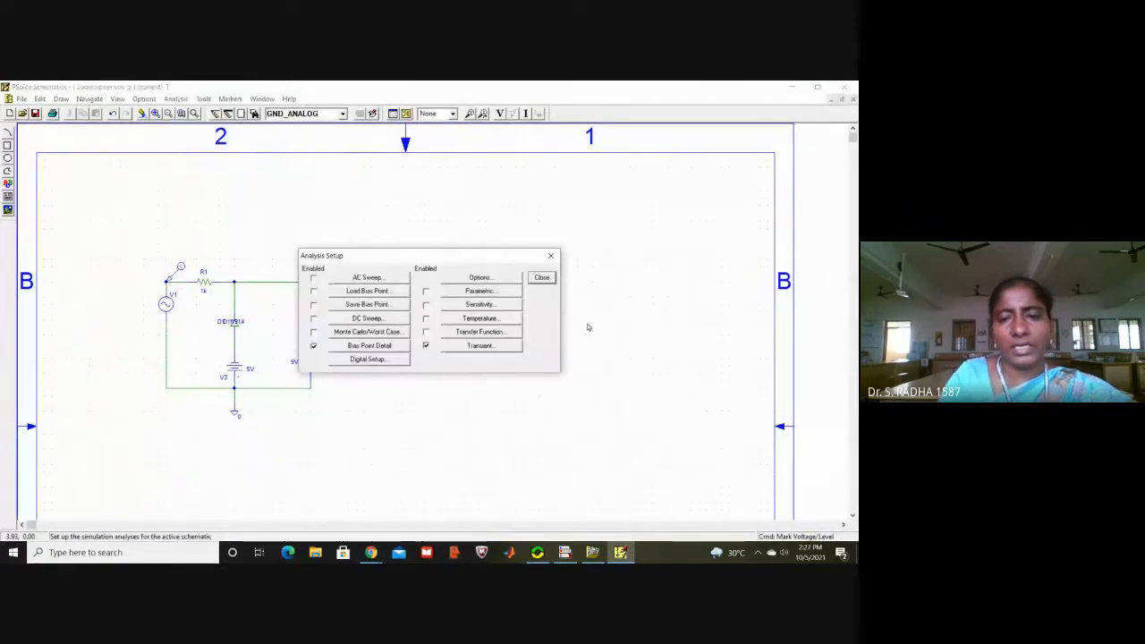
click(497, 346)
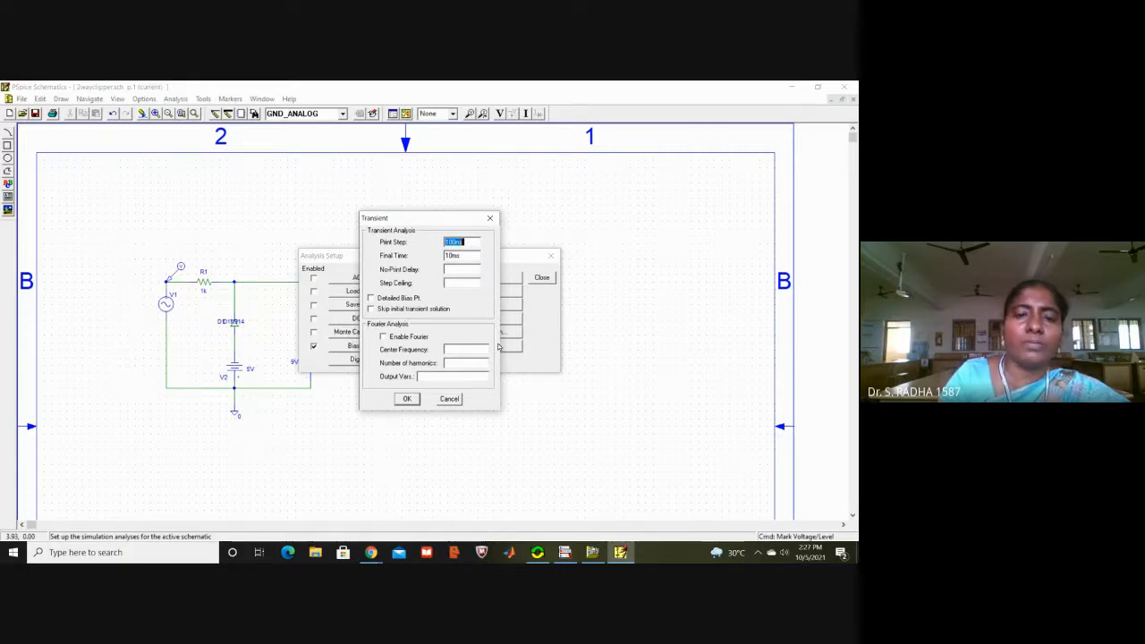
click(408, 399)
click(542, 278)
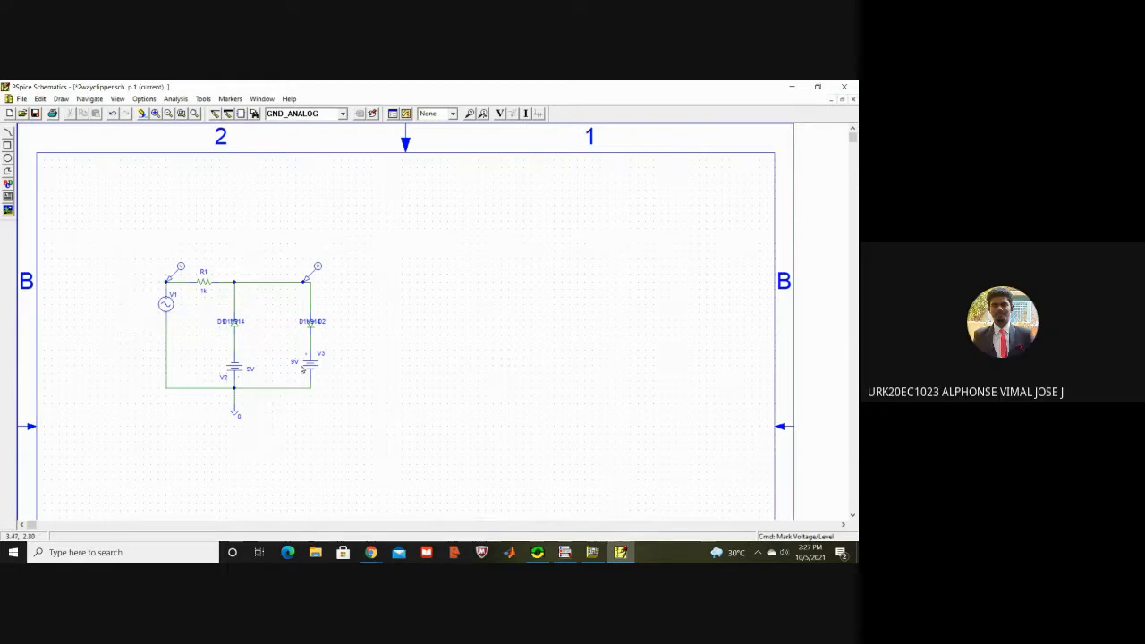
Step: Examine the recently used parts and the full parts list in the Part Browser, including the D1N diode models
click(342, 115)
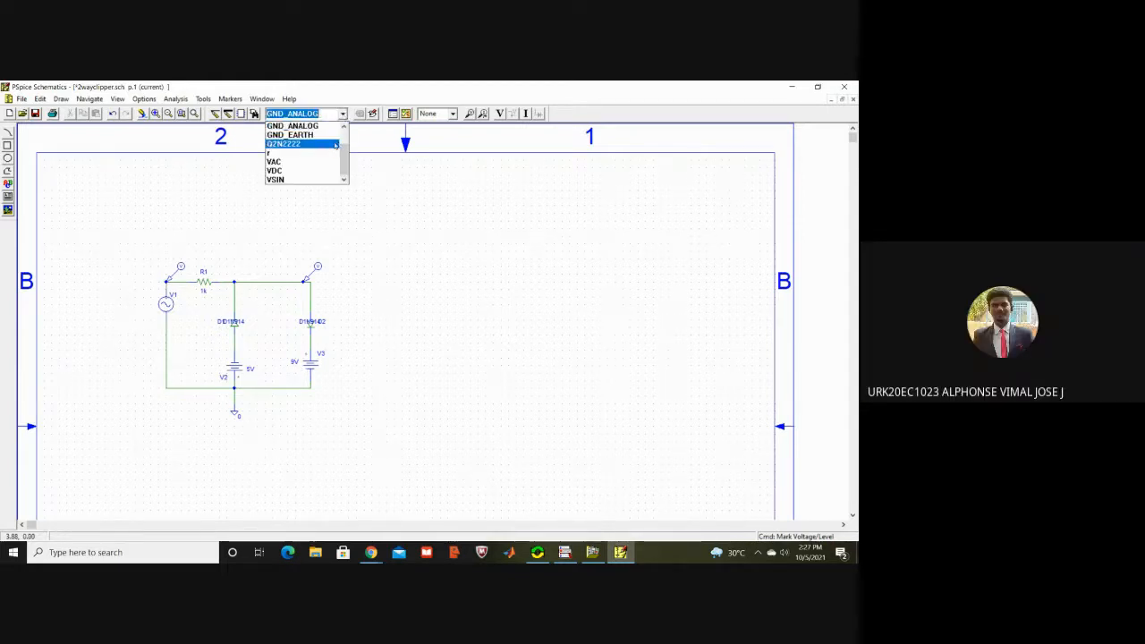
scroll(344, 139, up, 1)
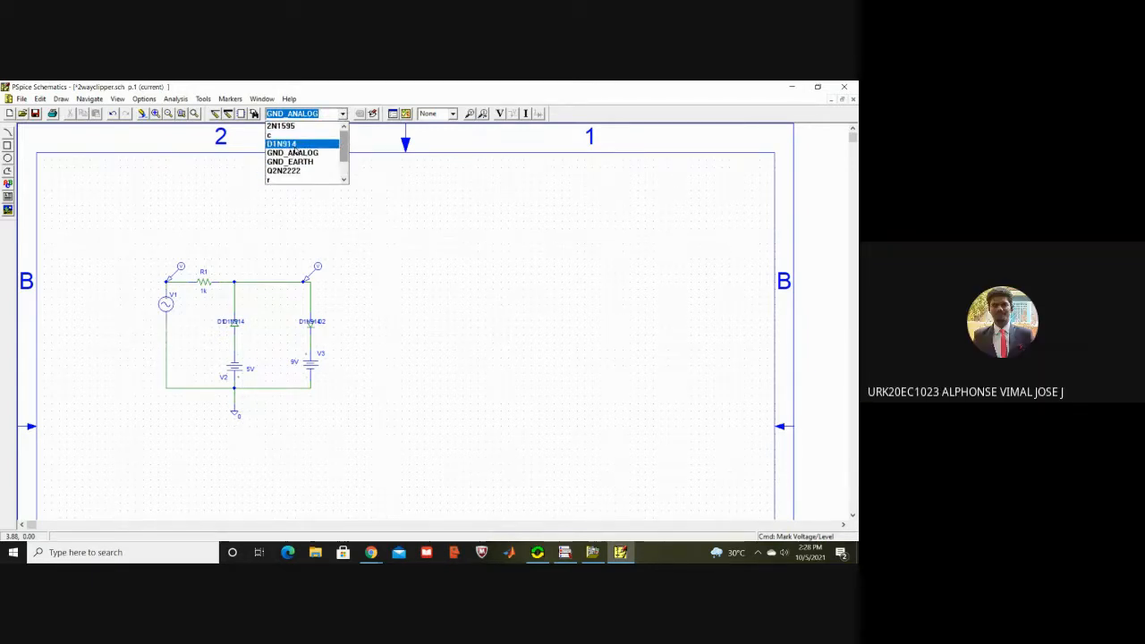
click(249, 143)
click(254, 114)
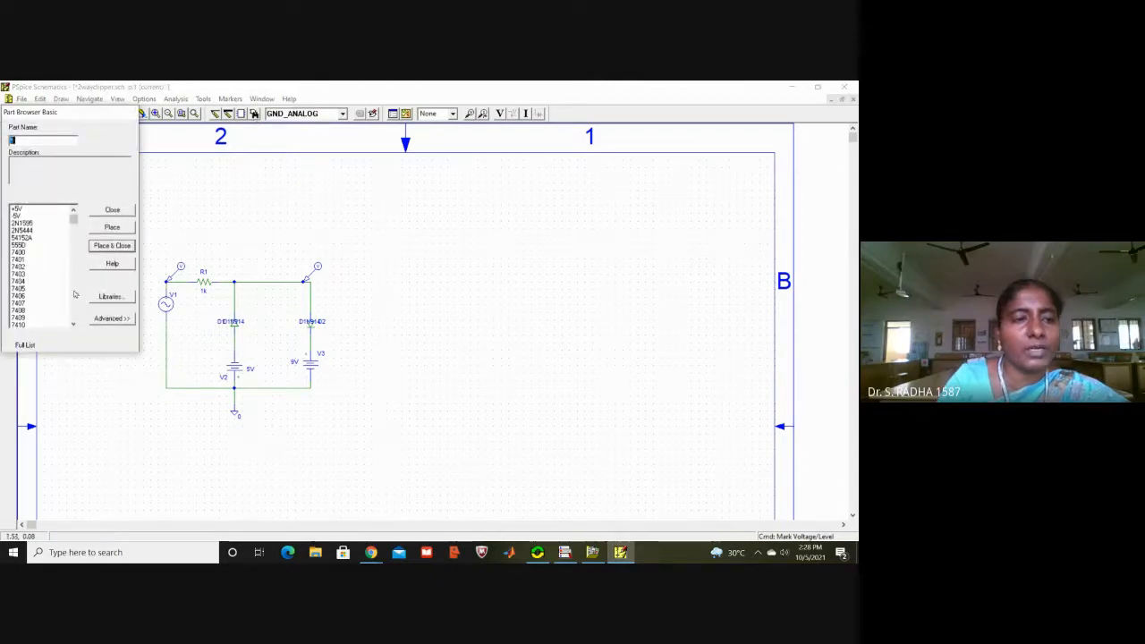
scroll(69, 310, down, 10)
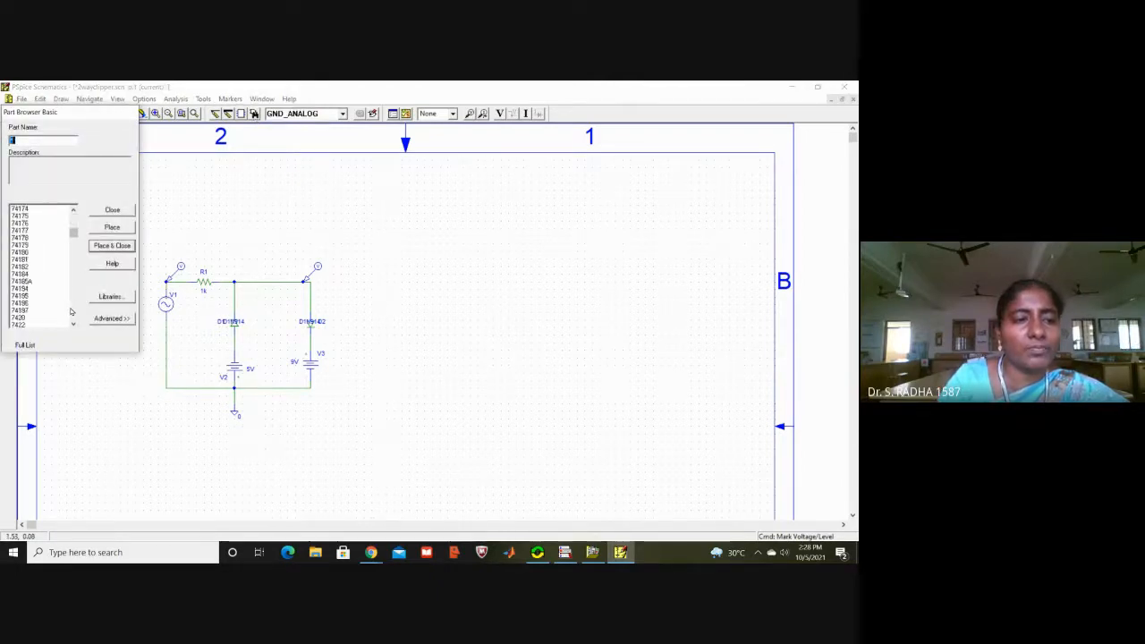
scroll(71, 311, down, 5)
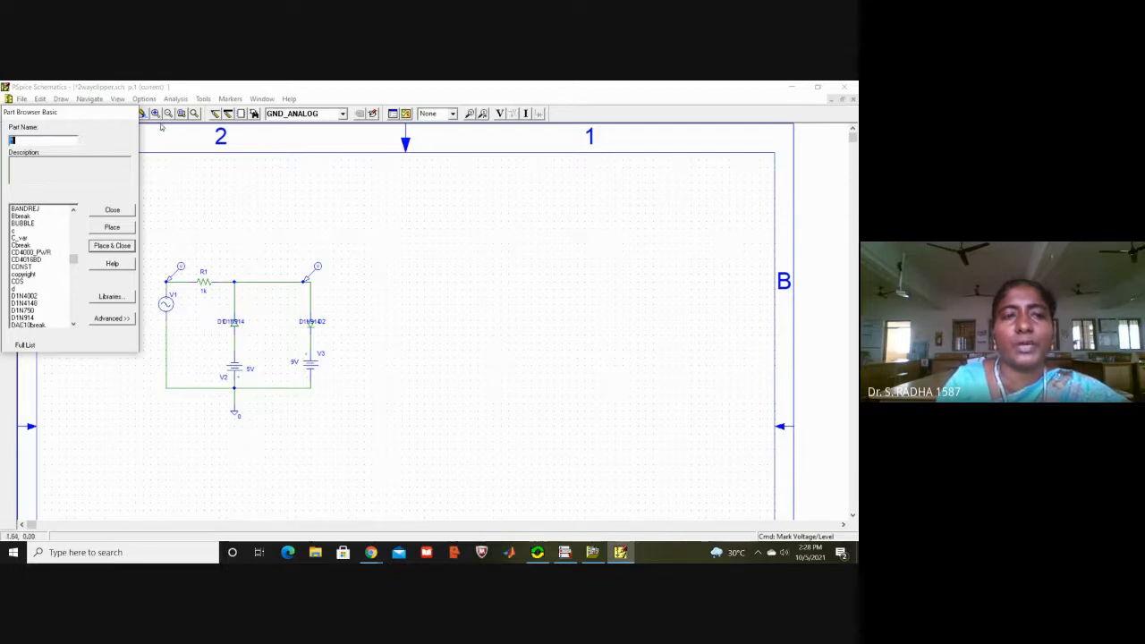
click(124, 211)
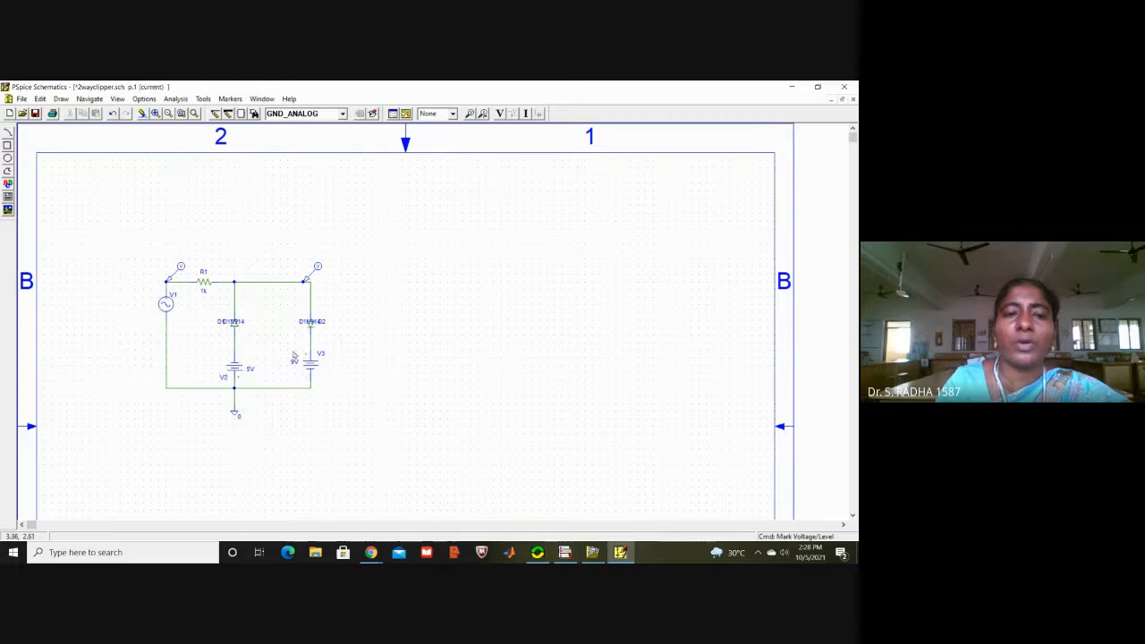
Step: Review the attributes of the sine source V1, including its amplitude and frequency
double_click(165, 304)
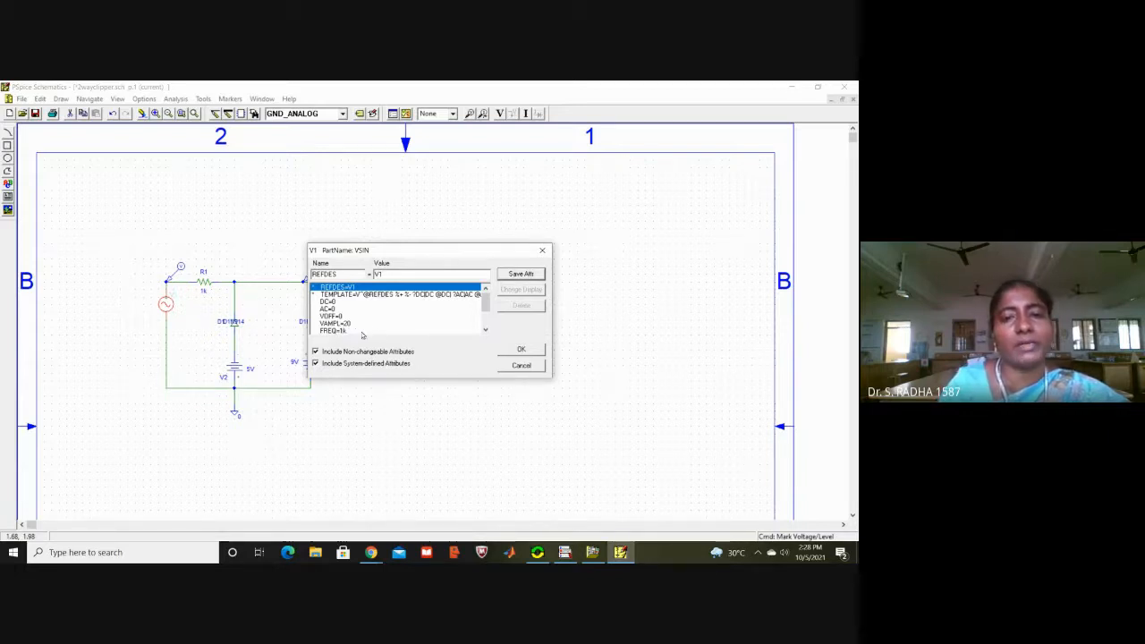
click(533, 351)
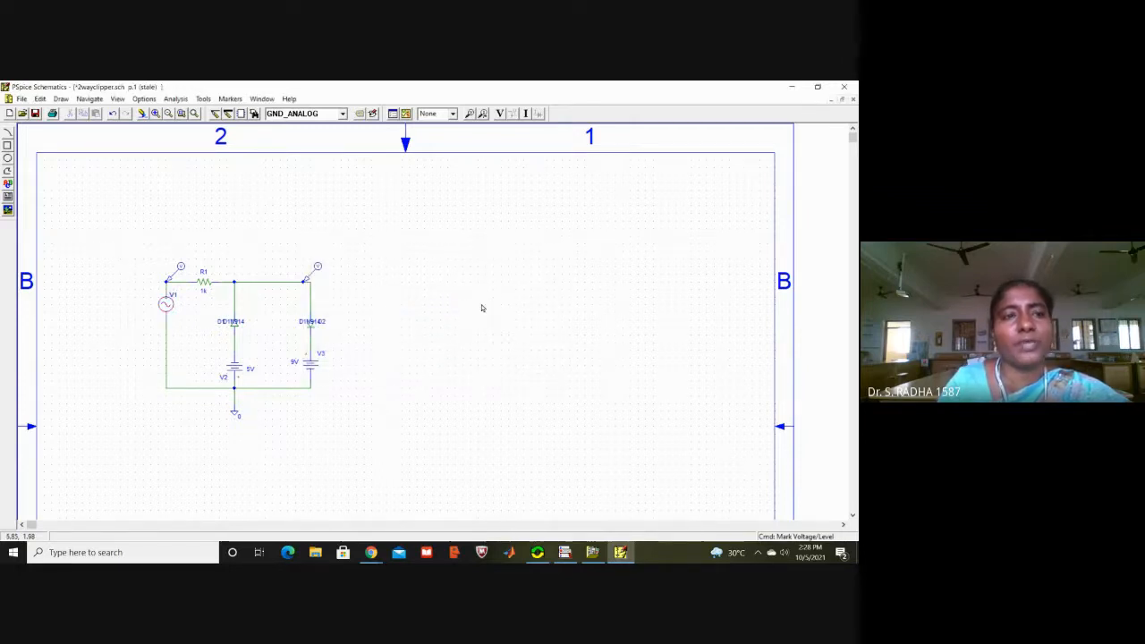
Step: Create a new schematic and place one D1N914 diode on it
click(9, 114)
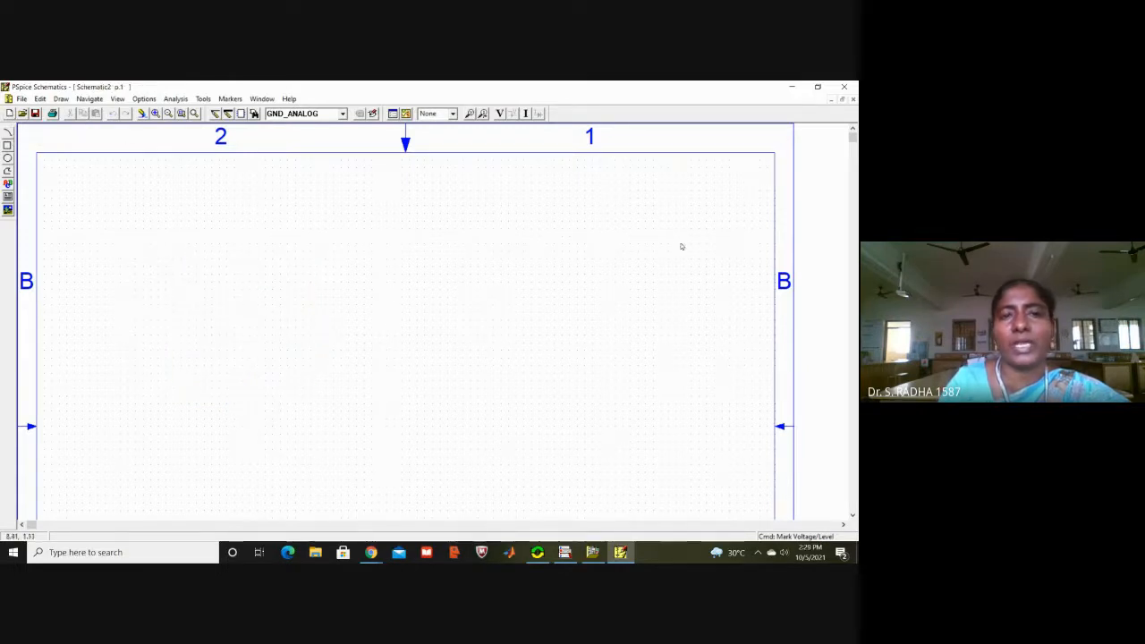
click(343, 114)
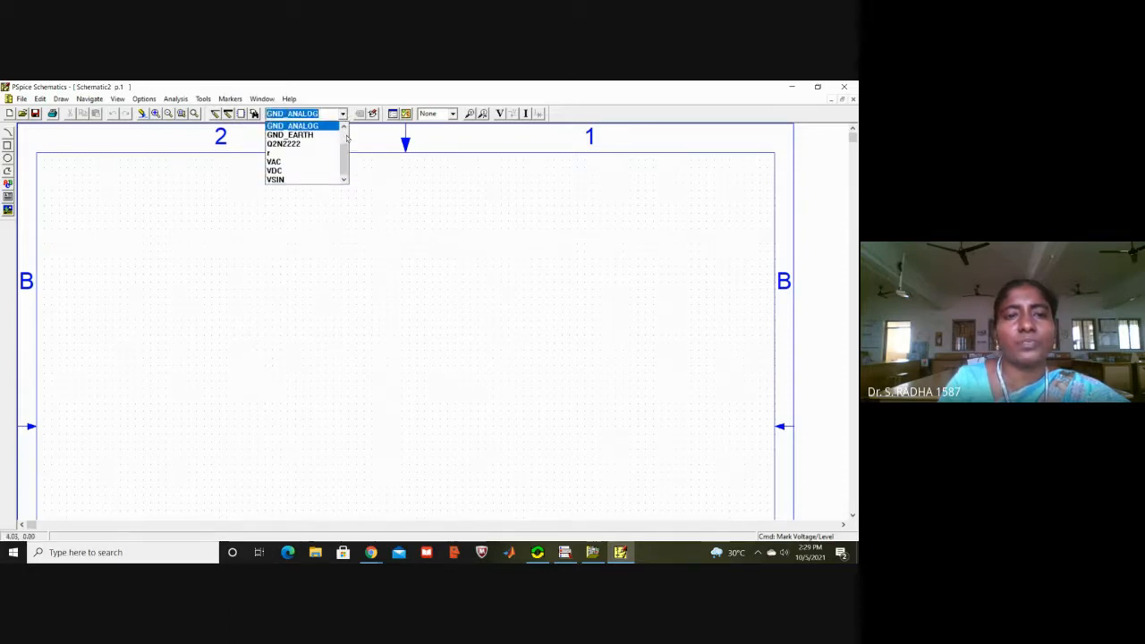
click(345, 137)
click(315, 146)
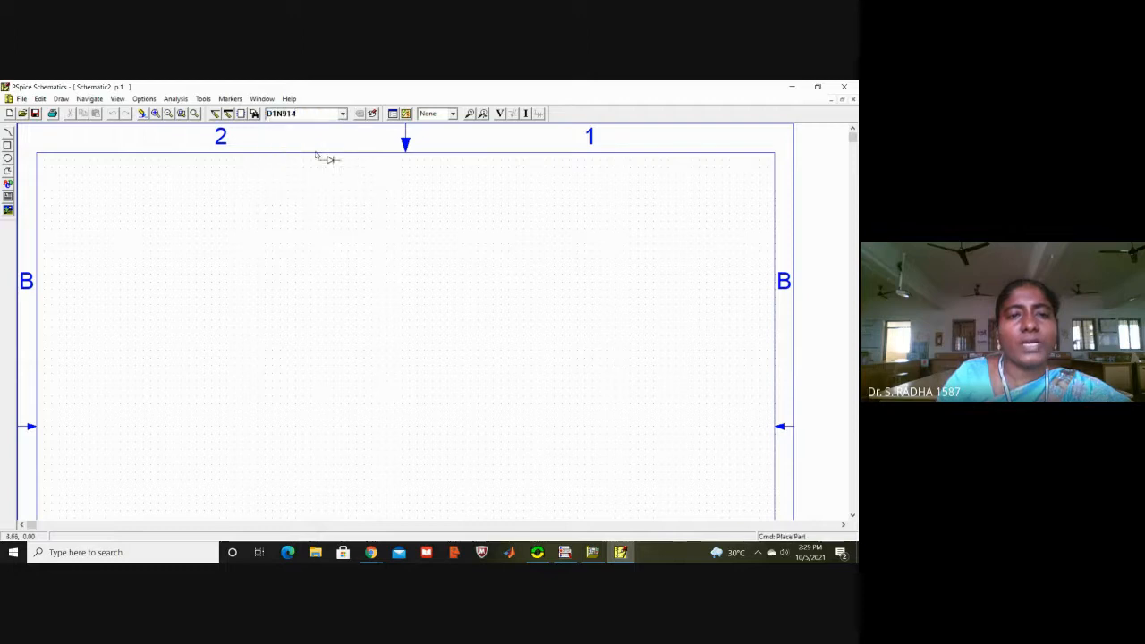
click(313, 301)
right_click(358, 245)
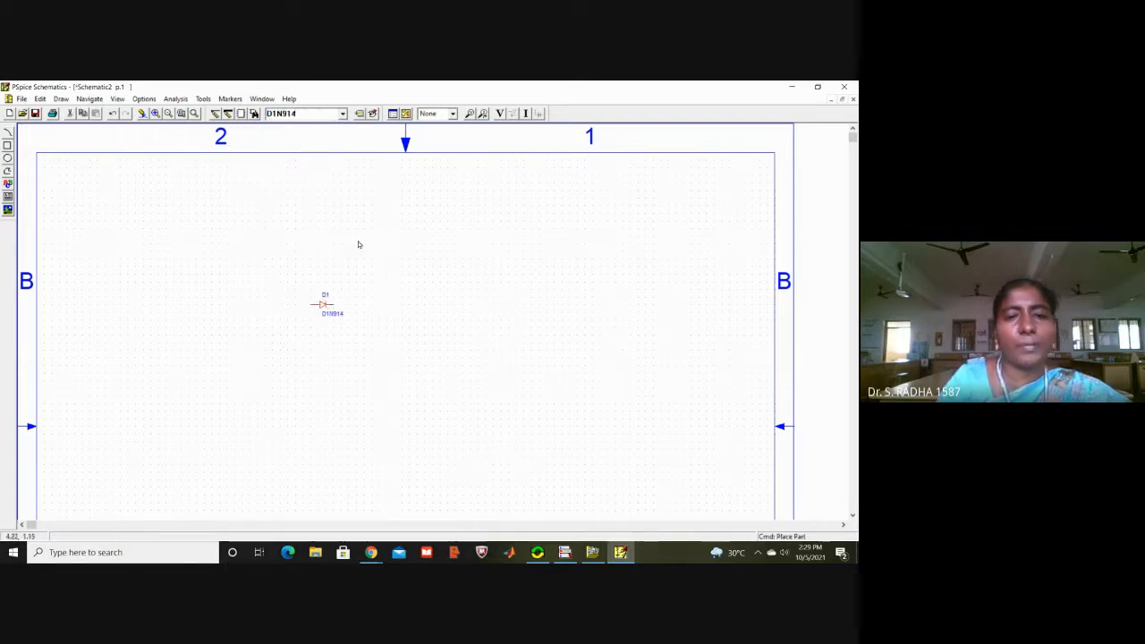
Step: Place one capacitor (part c) above and to the left of the diode
click(343, 113)
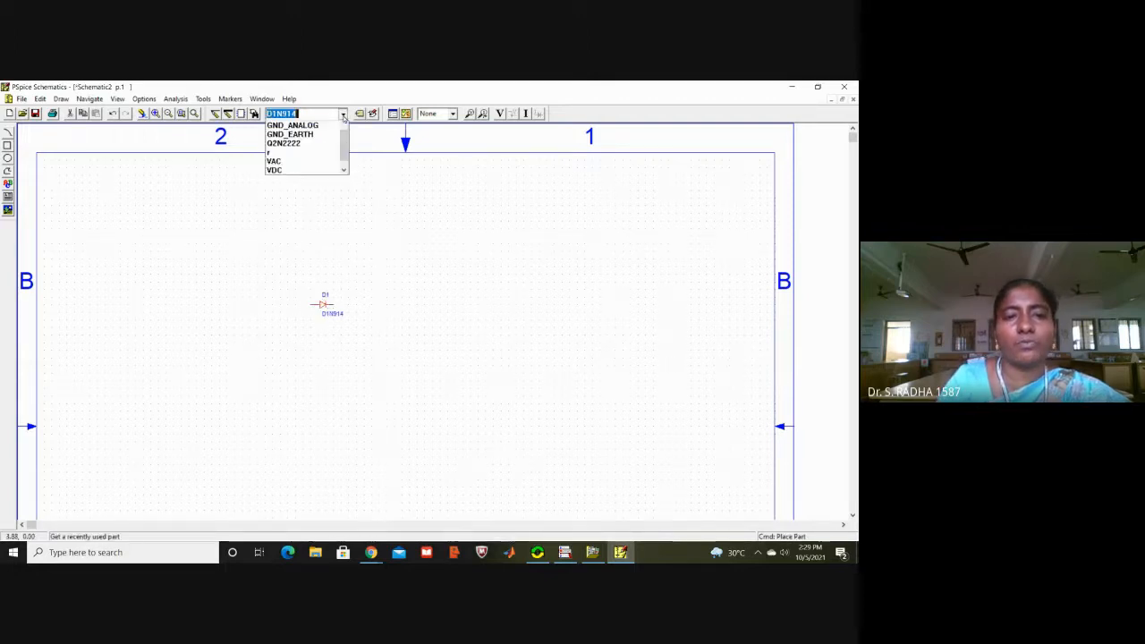
drag(342, 136, 342, 129)
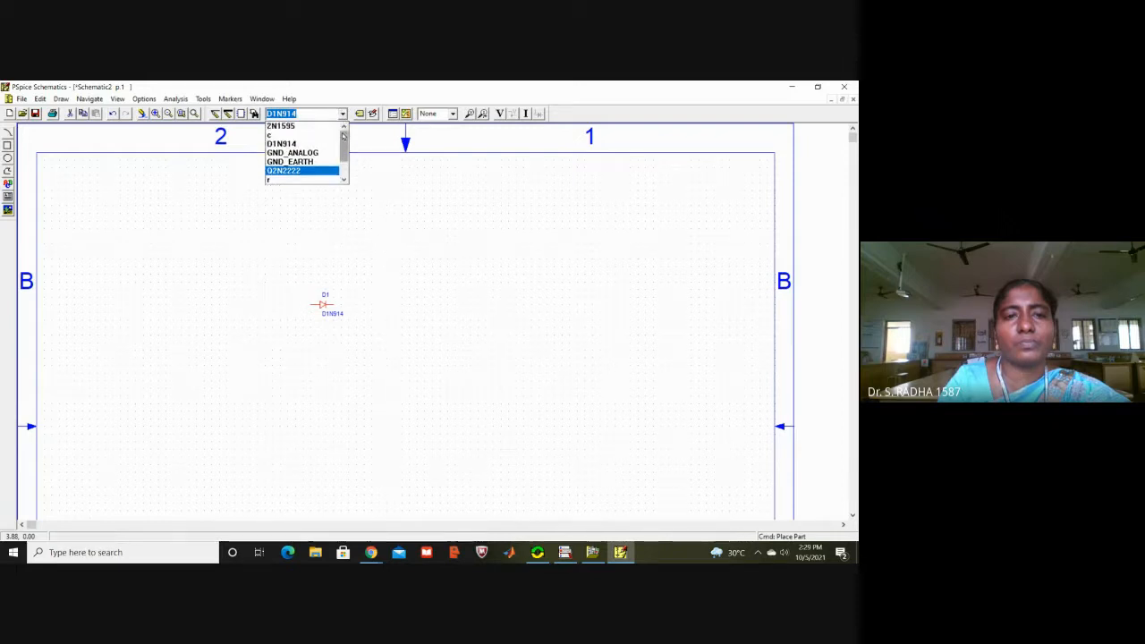
click(326, 137)
click(259, 271)
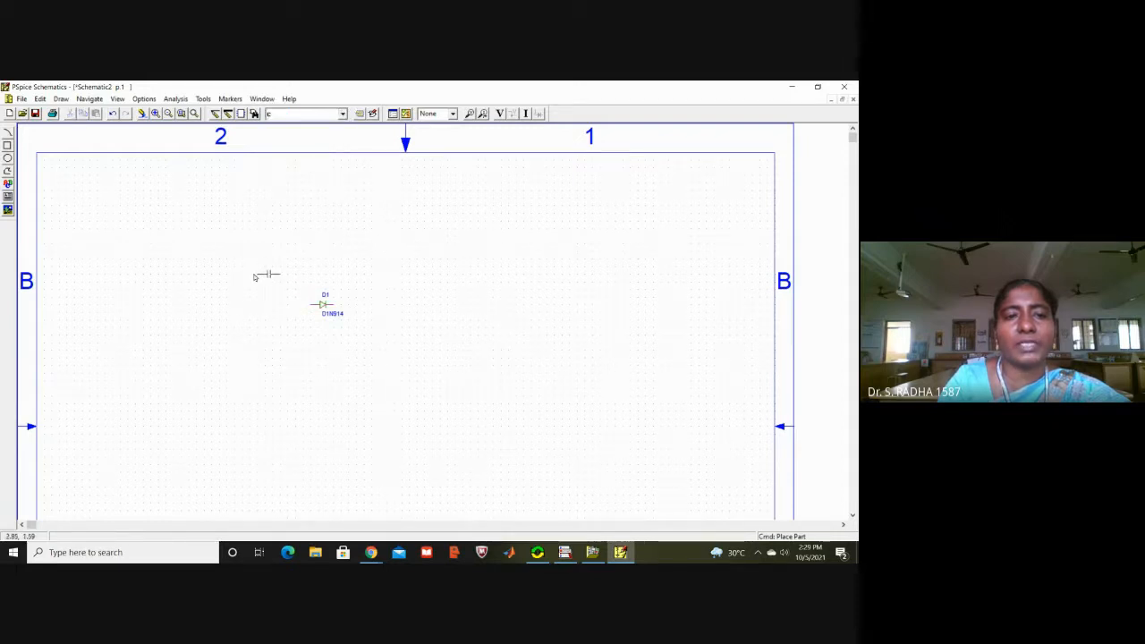
right_click(422, 242)
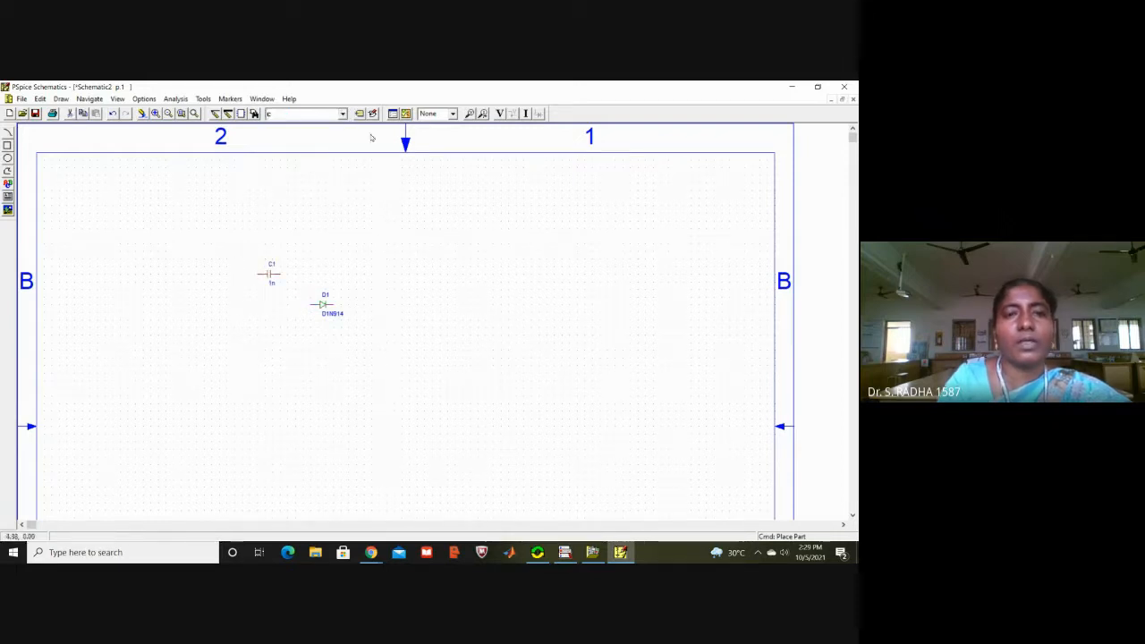
Step: Place one VSIN source below and to the left of capacitor C1
click(342, 114)
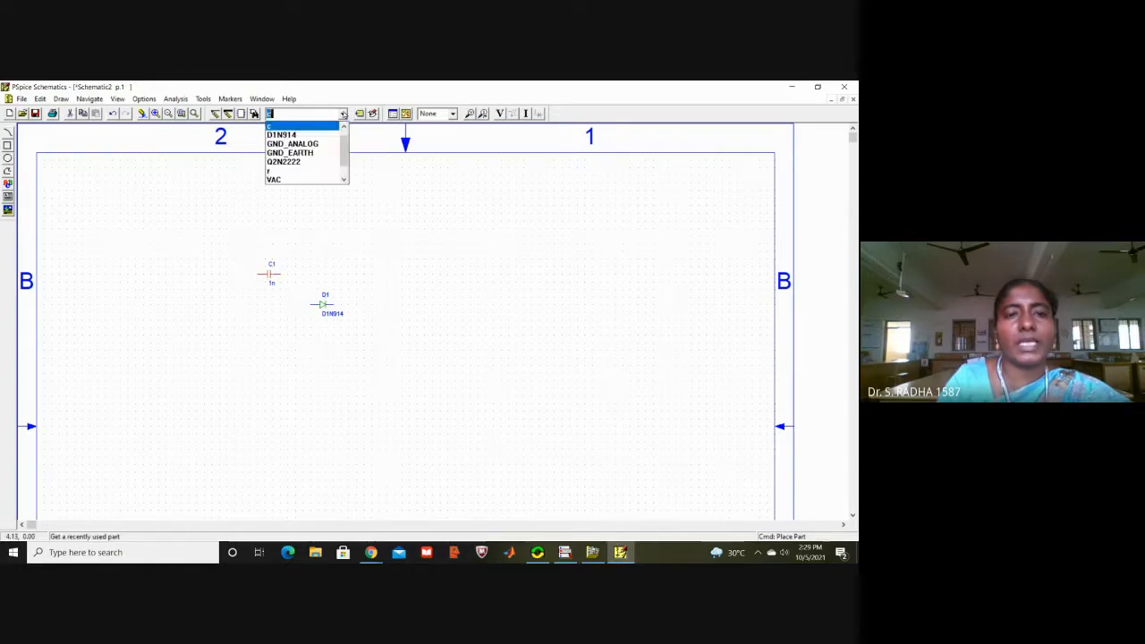
scroll(343, 178, down, 1)
click(326, 179)
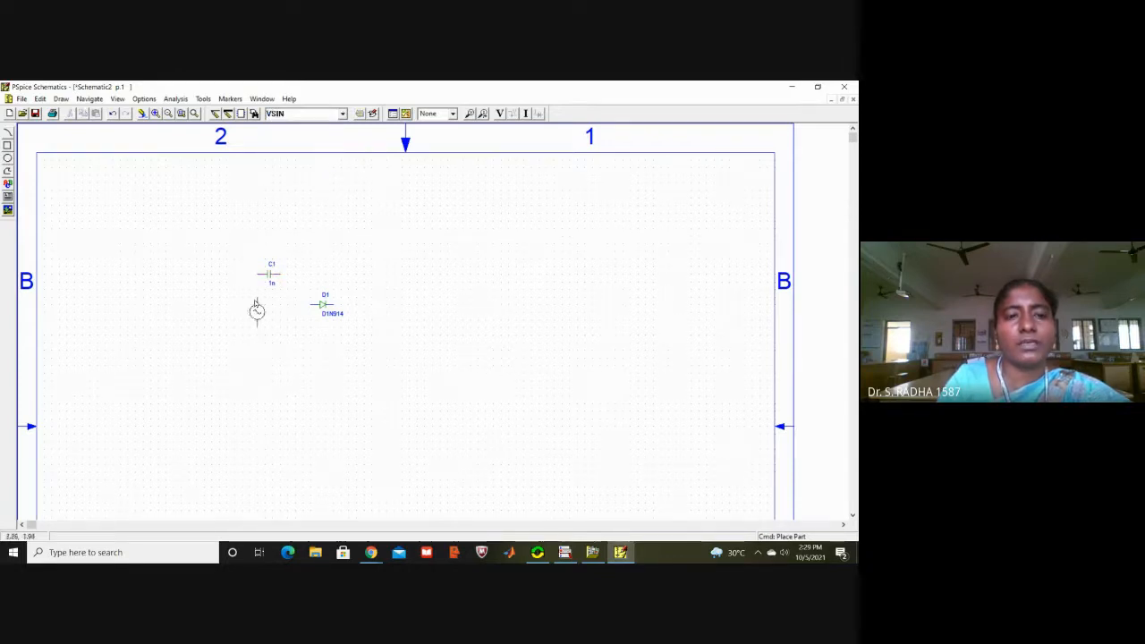
click(219, 308)
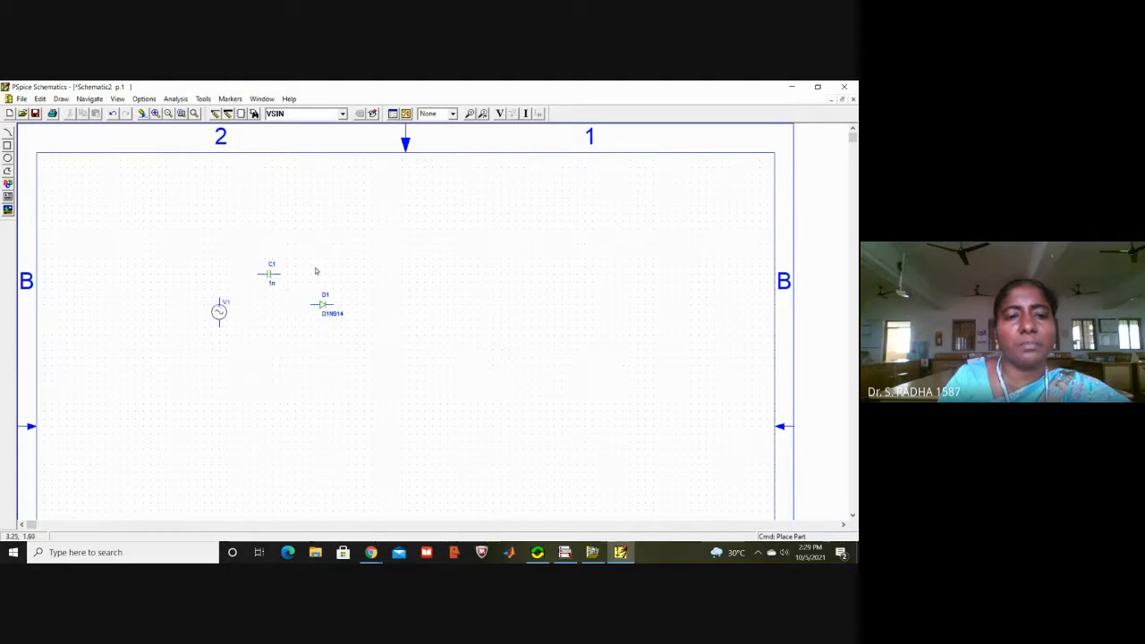
right_click(426, 249)
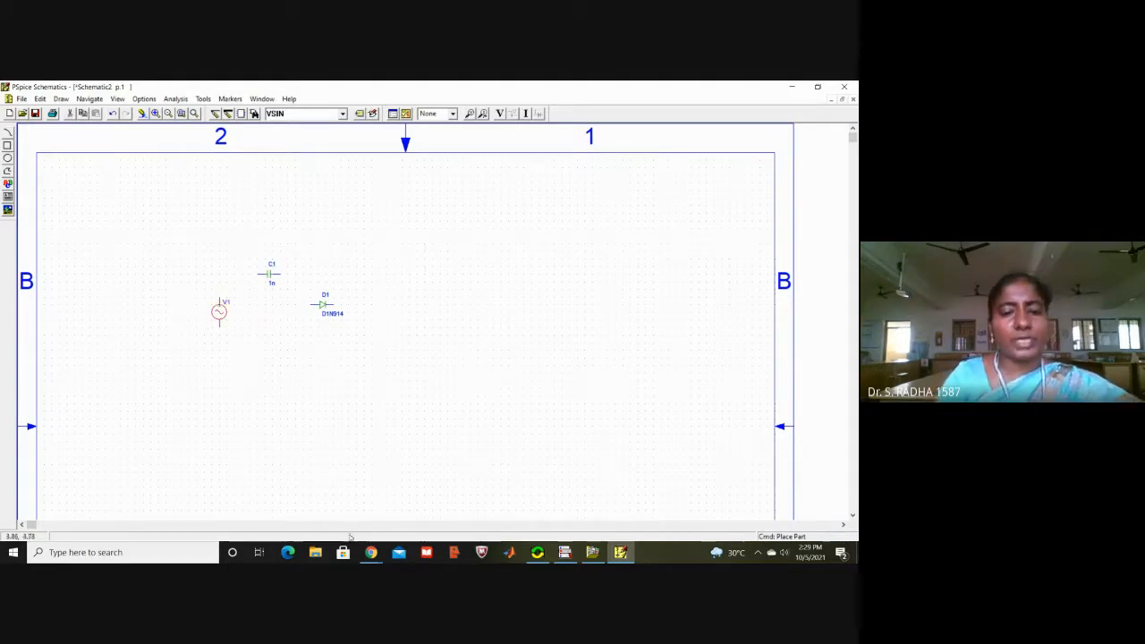
click(371, 552)
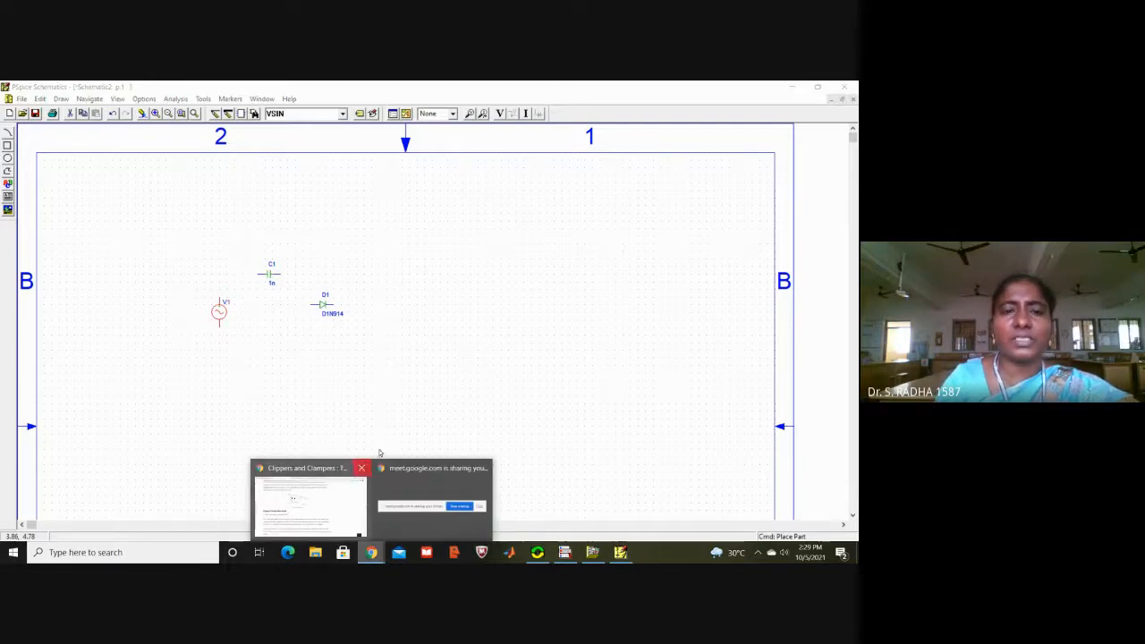
click(421, 414)
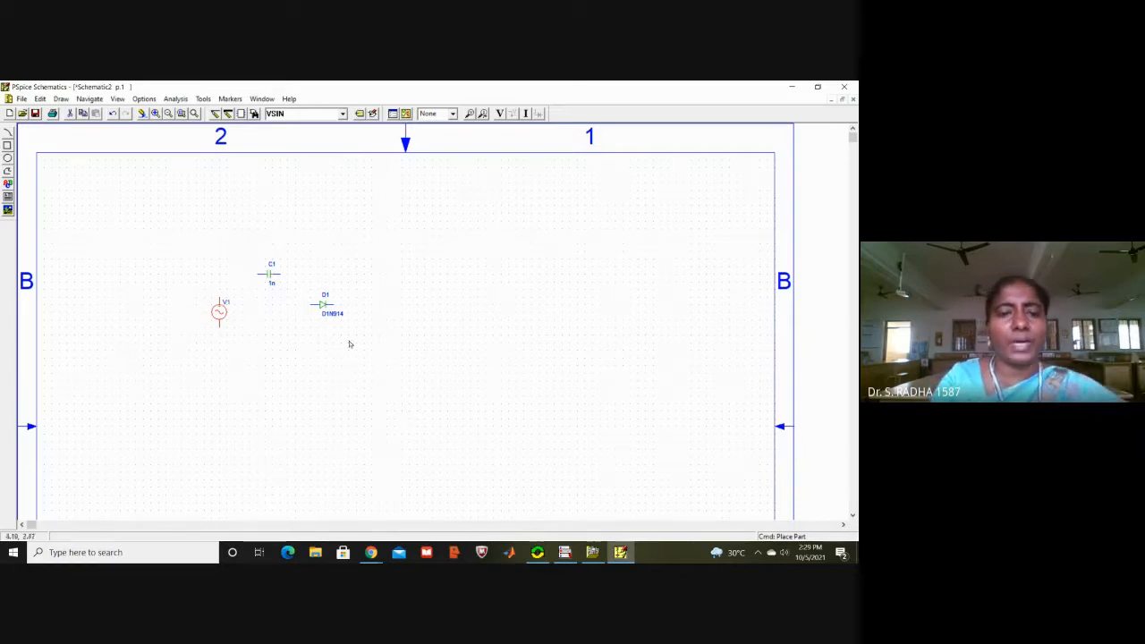
Step: Rotate diode D1 to a vertical orientation and move it slightly down and away from capacitor C1
click(323, 305)
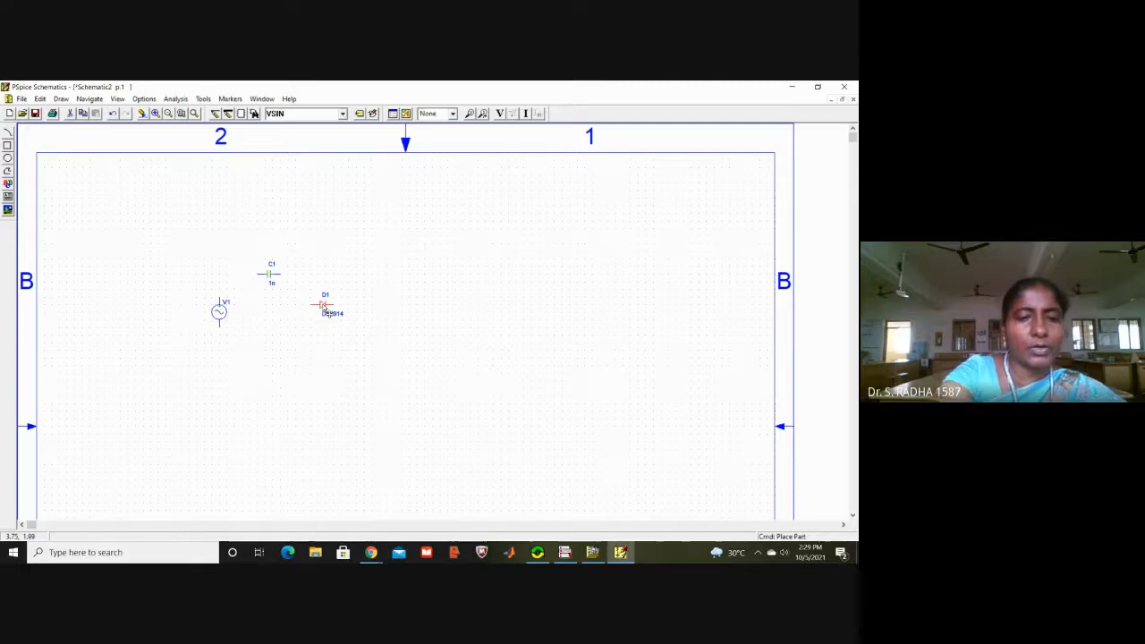
key(ctrl+r)
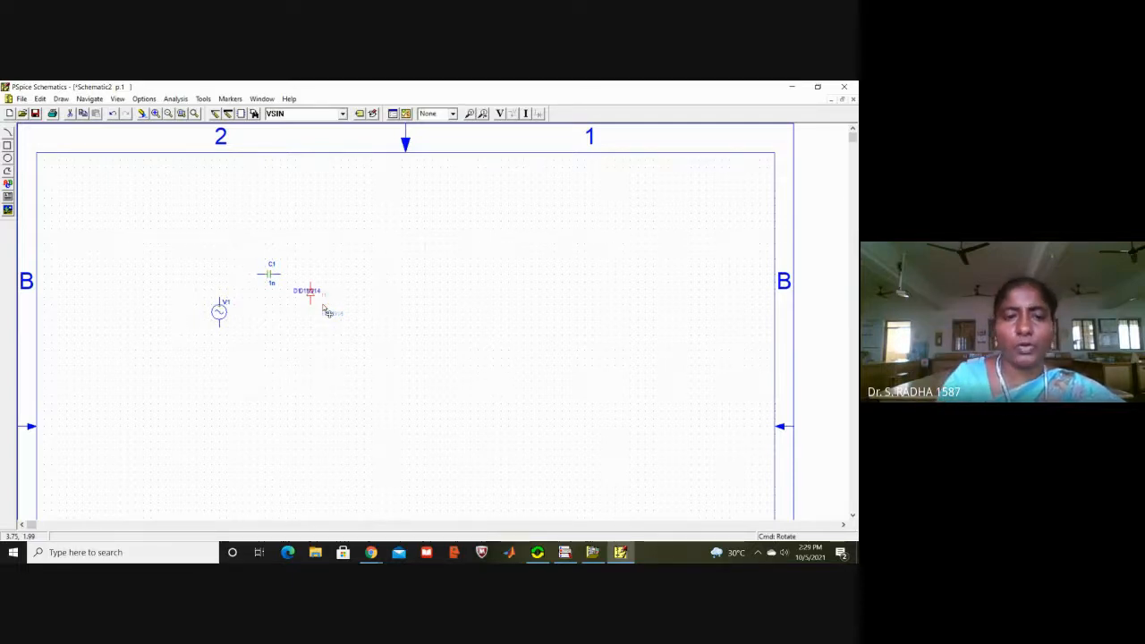
click(416, 325)
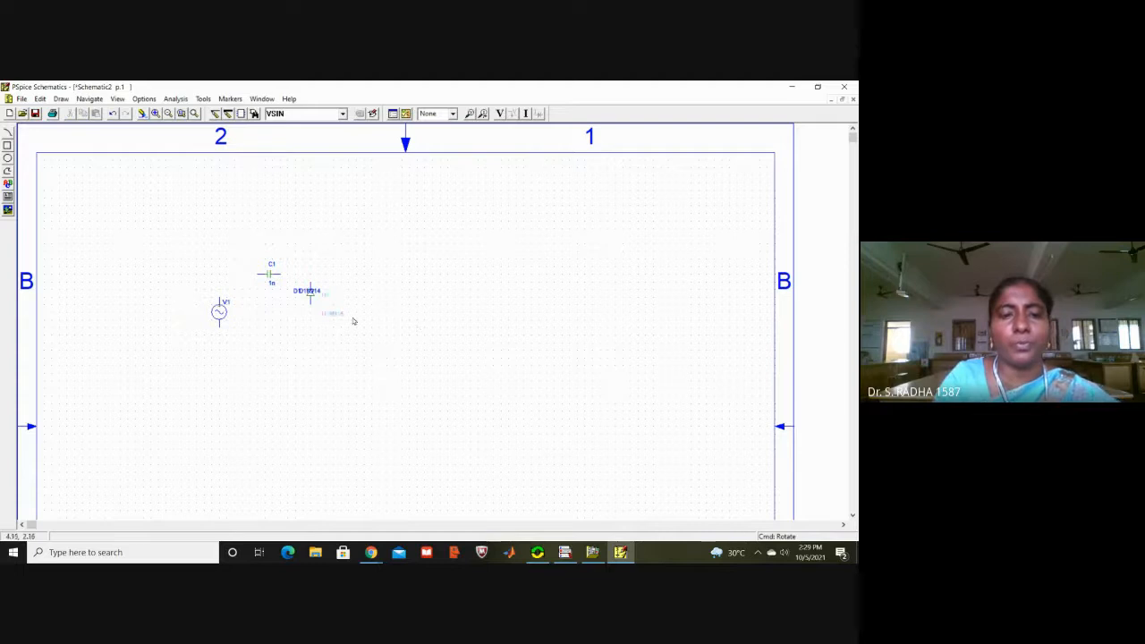
click(310, 298)
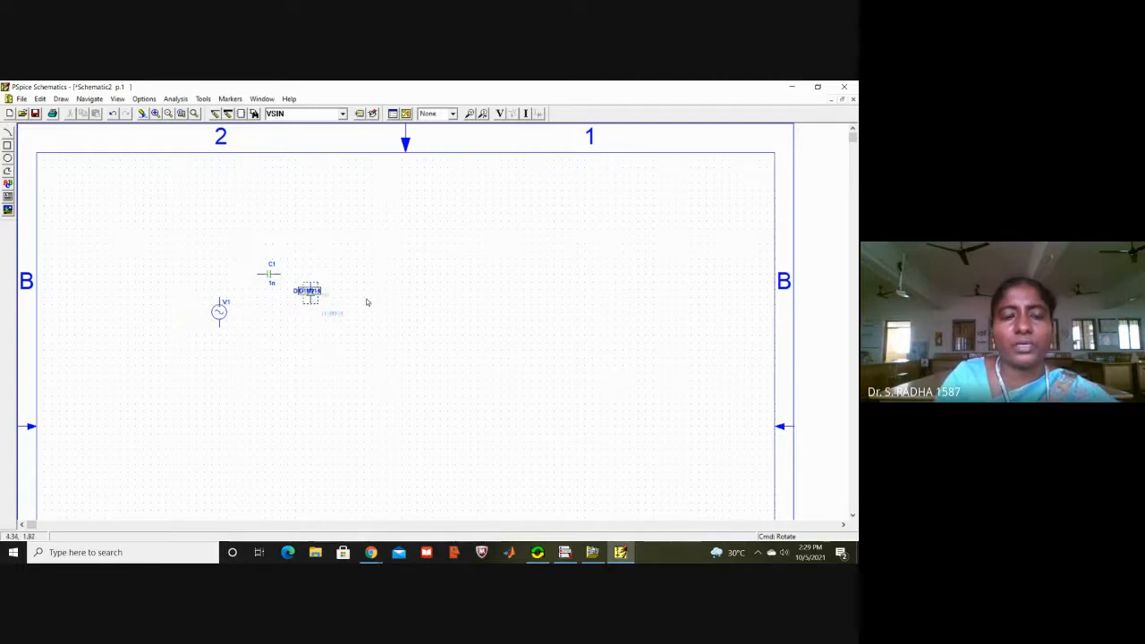
click(345, 302)
click(312, 298)
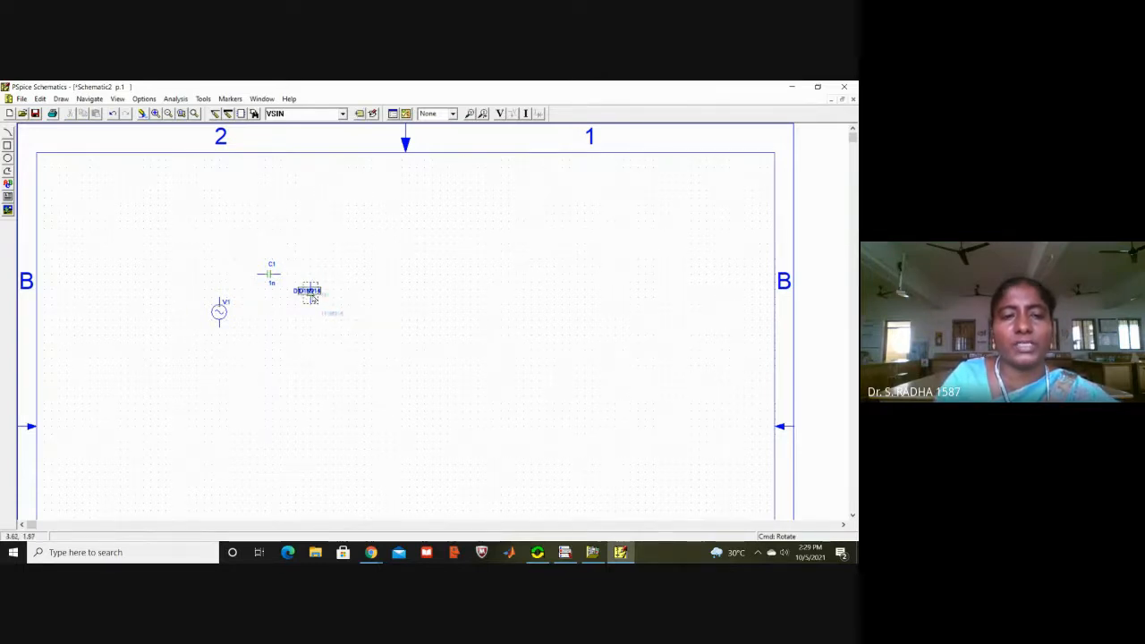
click(422, 314)
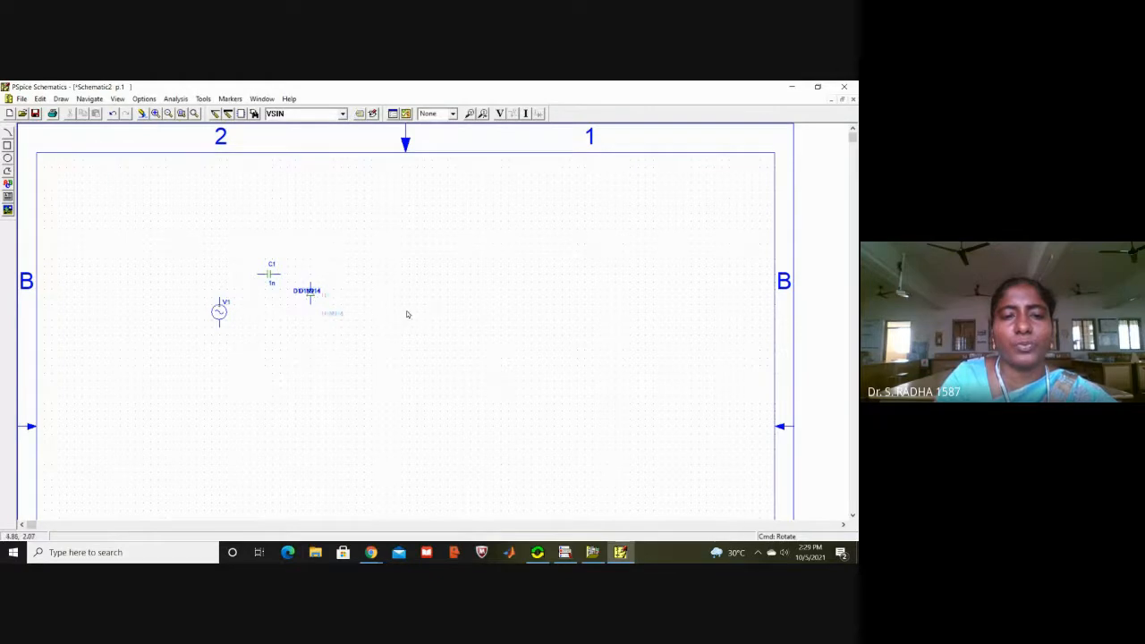
click(312, 300)
drag(312, 299, 325, 309)
click(383, 229)
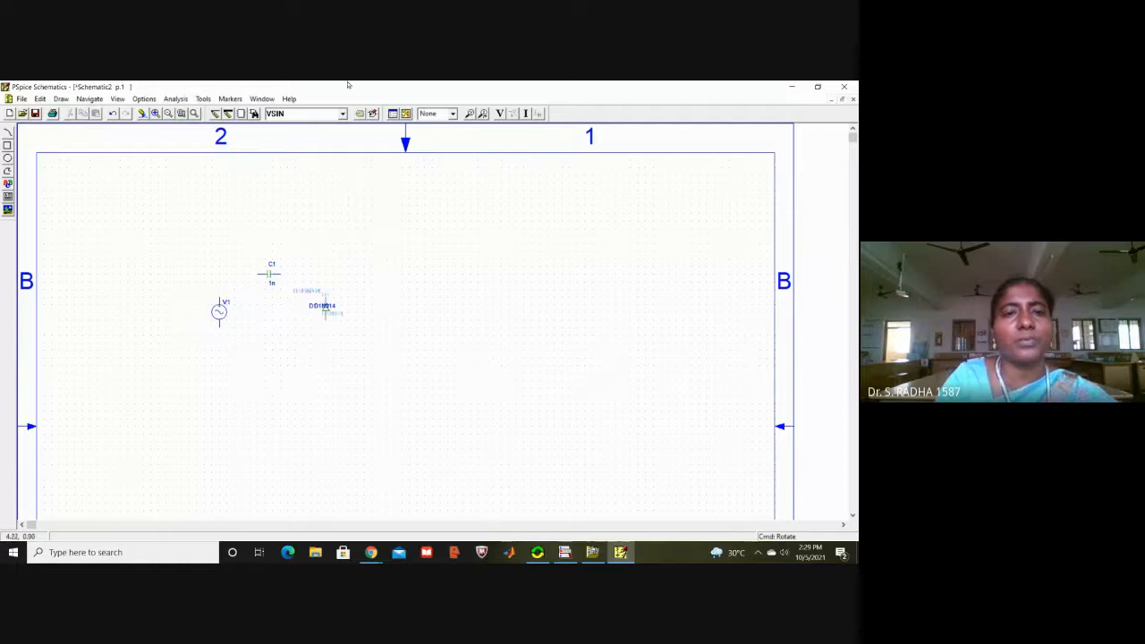
Step: Place a GND_ANALOG ground symbol below capacitor C1, between source V1 and diode D1
click(342, 114)
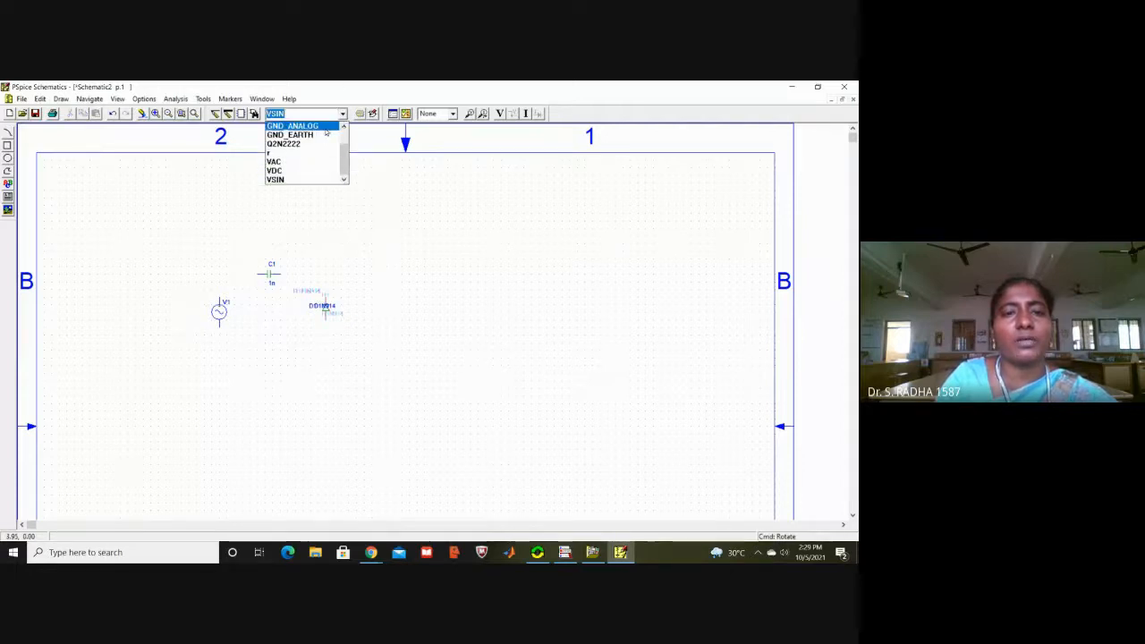
click(323, 128)
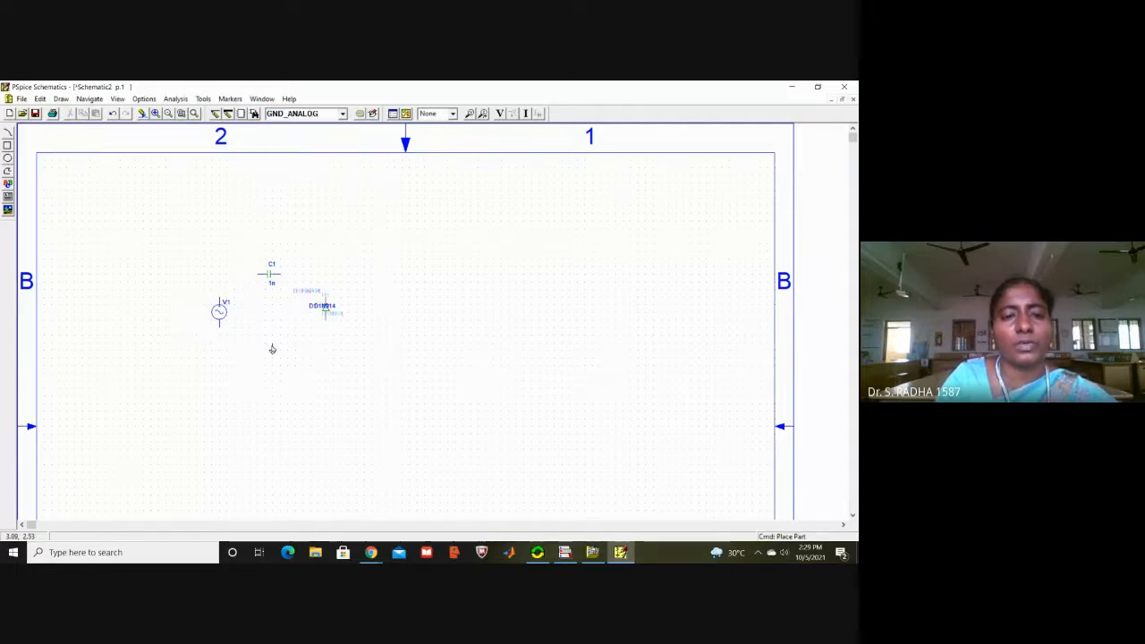
click(272, 349)
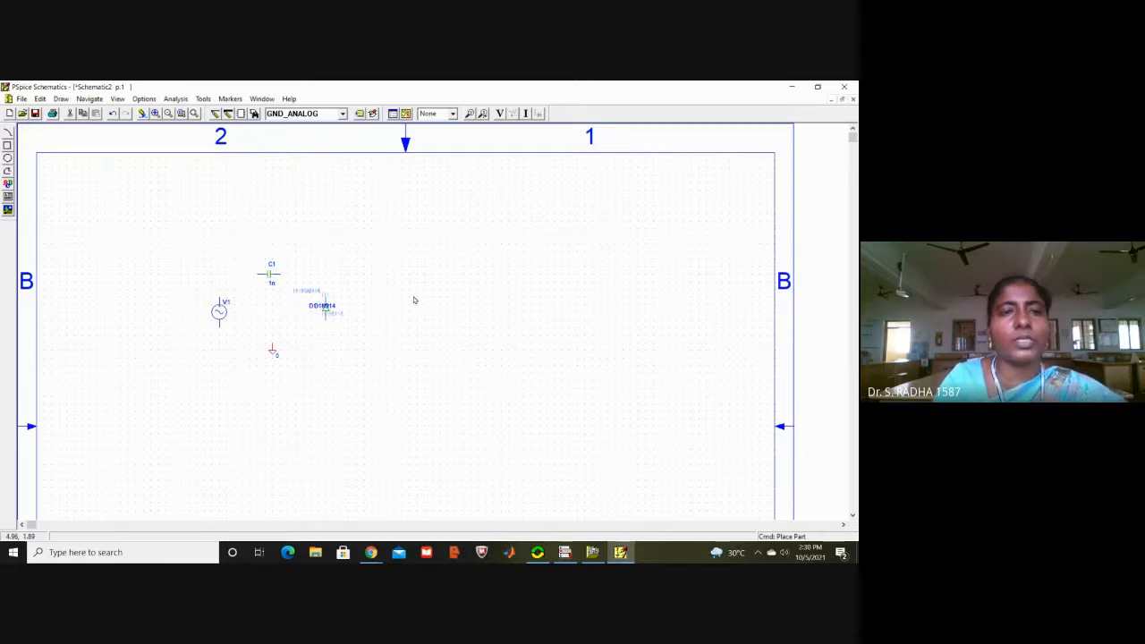
Step: Wire the top terminal of source V1 to capacitor C1, and the other end of C1 to the top of diode D1
click(216, 115)
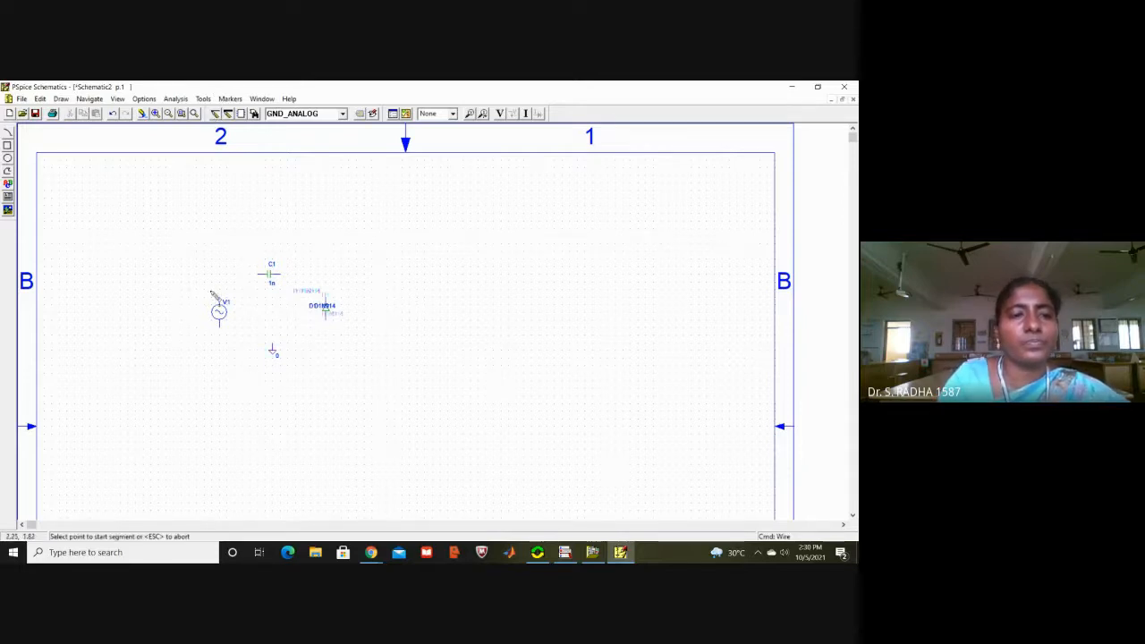
click(219, 300)
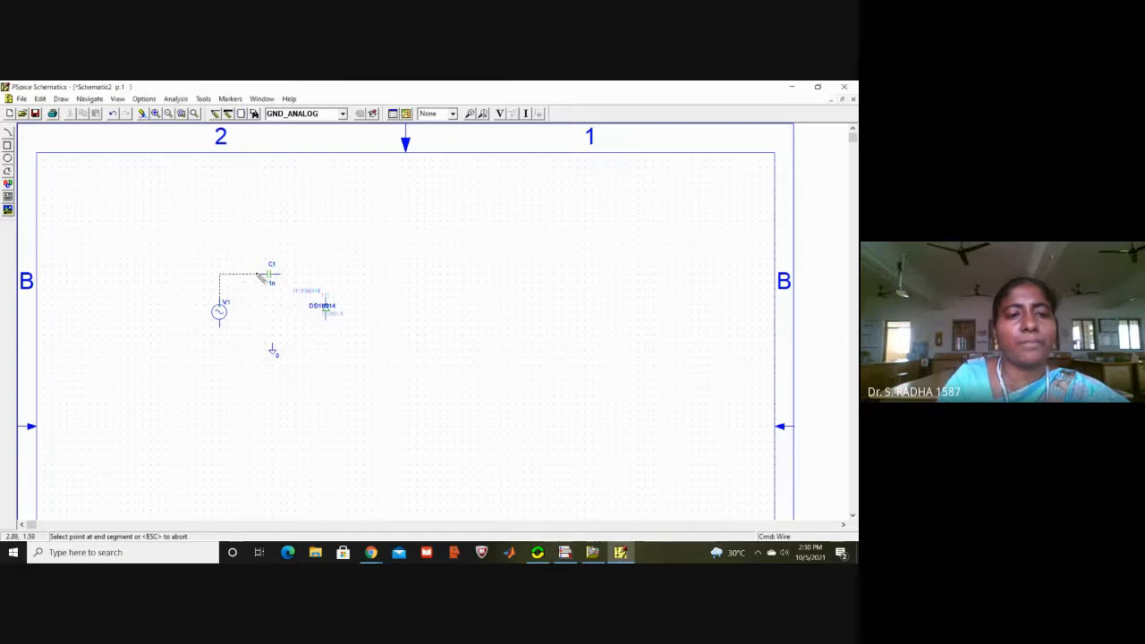
click(260, 275)
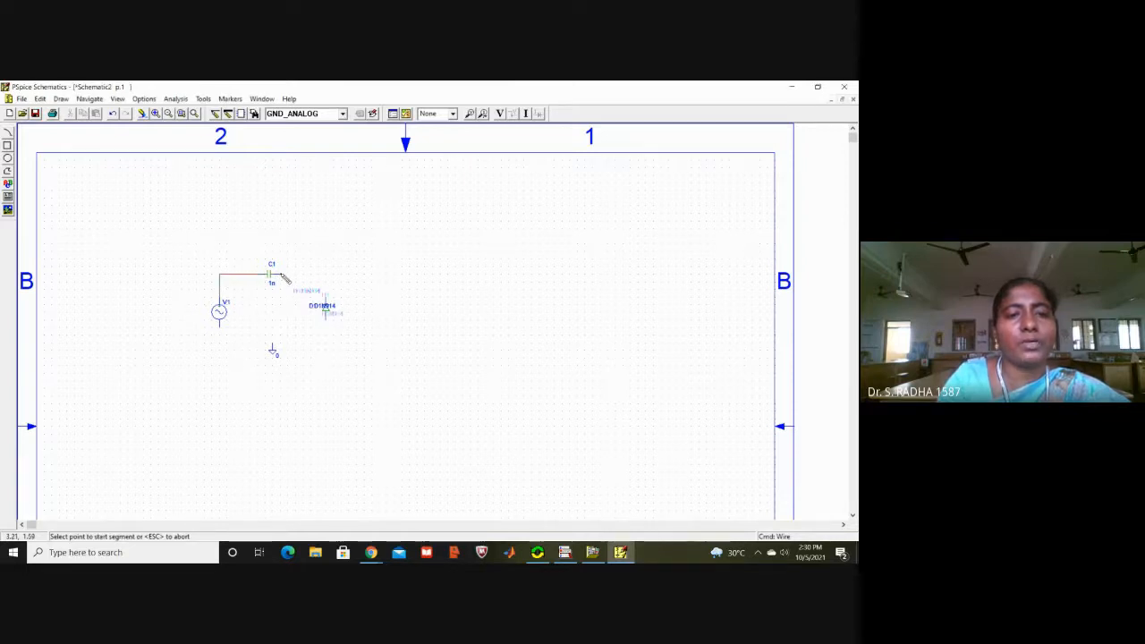
click(281, 274)
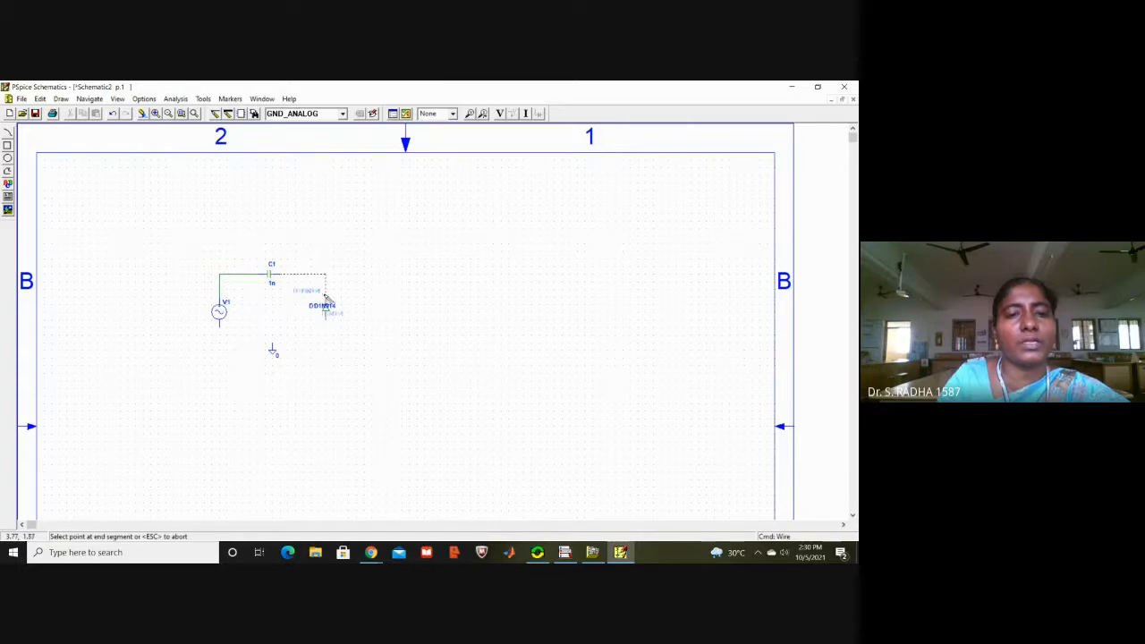
click(326, 297)
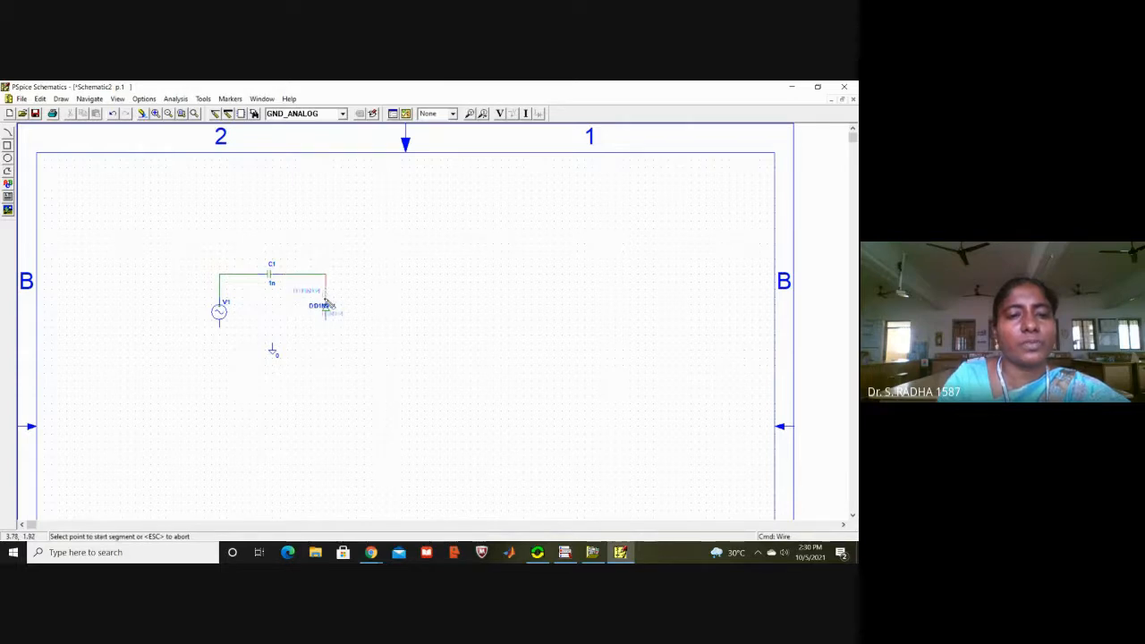
Step: Wire the bottom of source V1 through the ground symbol to the bottom of diode D1
click(220, 326)
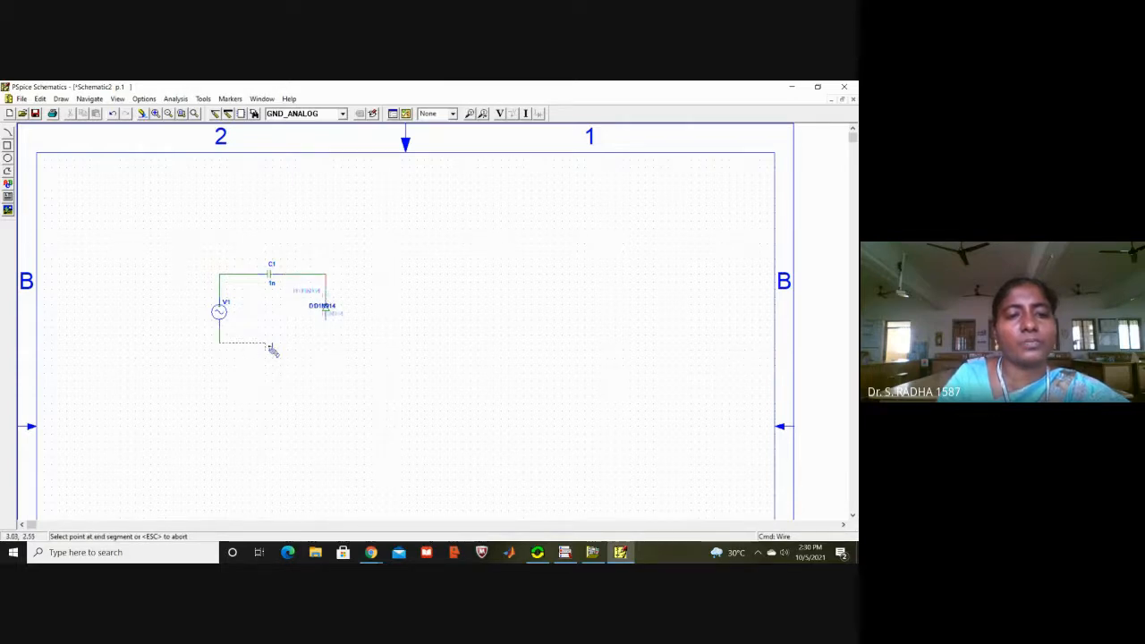
click(327, 319)
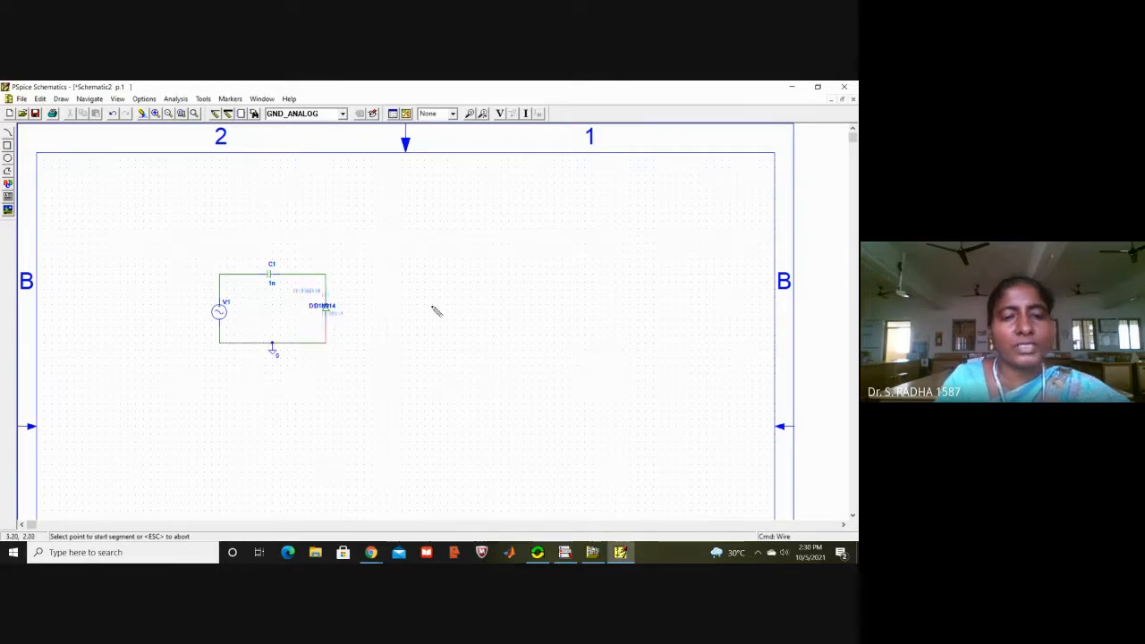
right_click(433, 310)
click(432, 311)
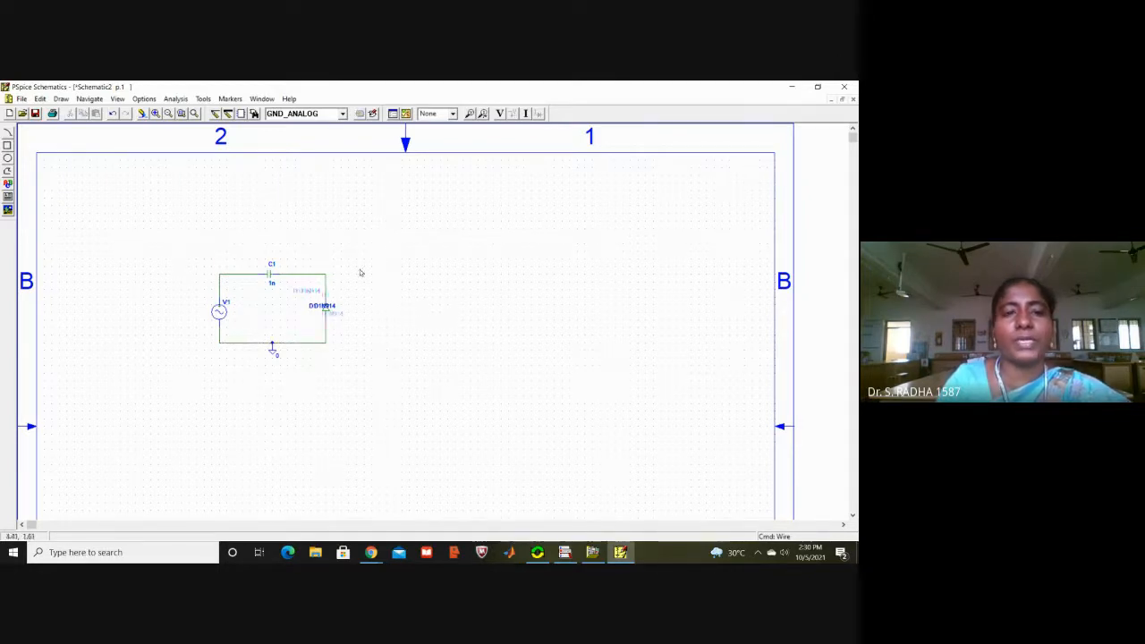
Step: Set the DC, AC and VOFF attributes of source V1 to 0
double_click(219, 312)
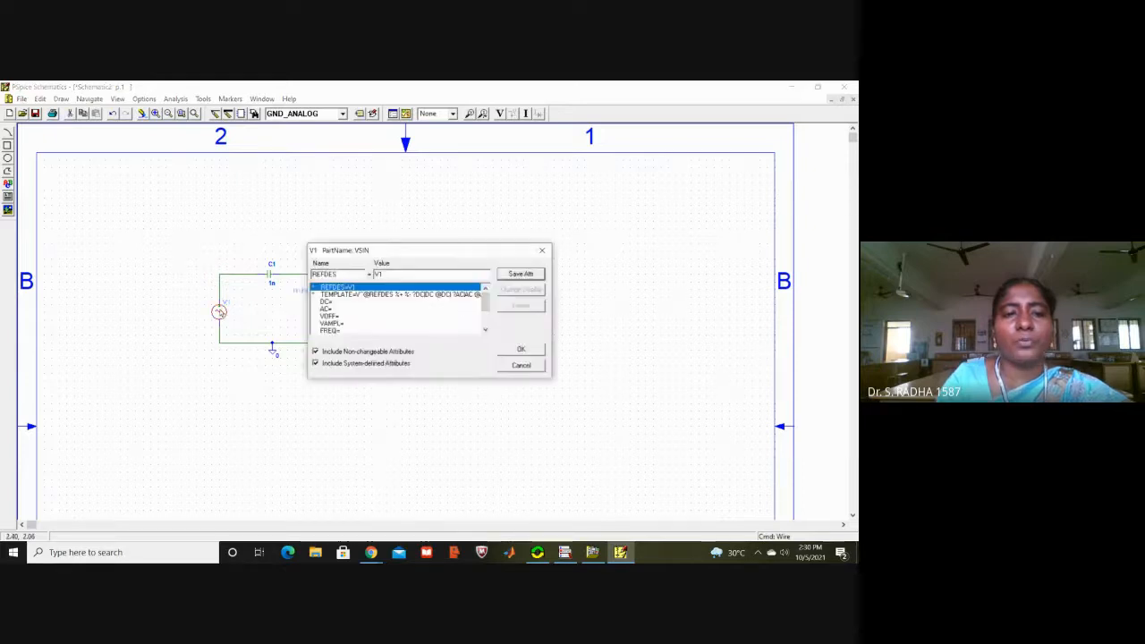
click(338, 303)
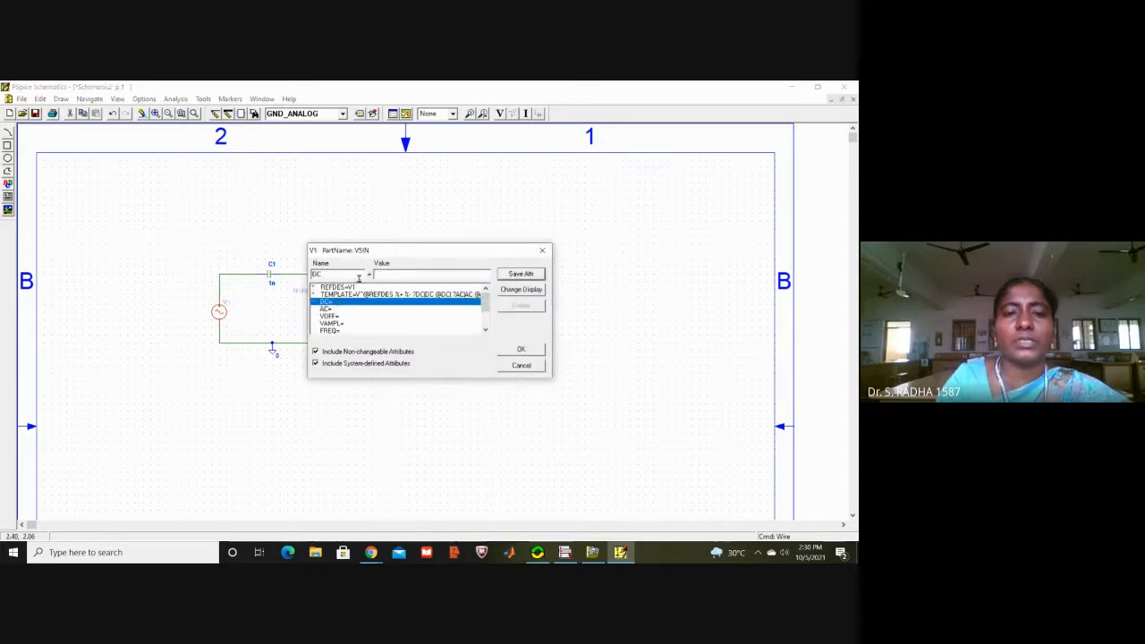
text(0)
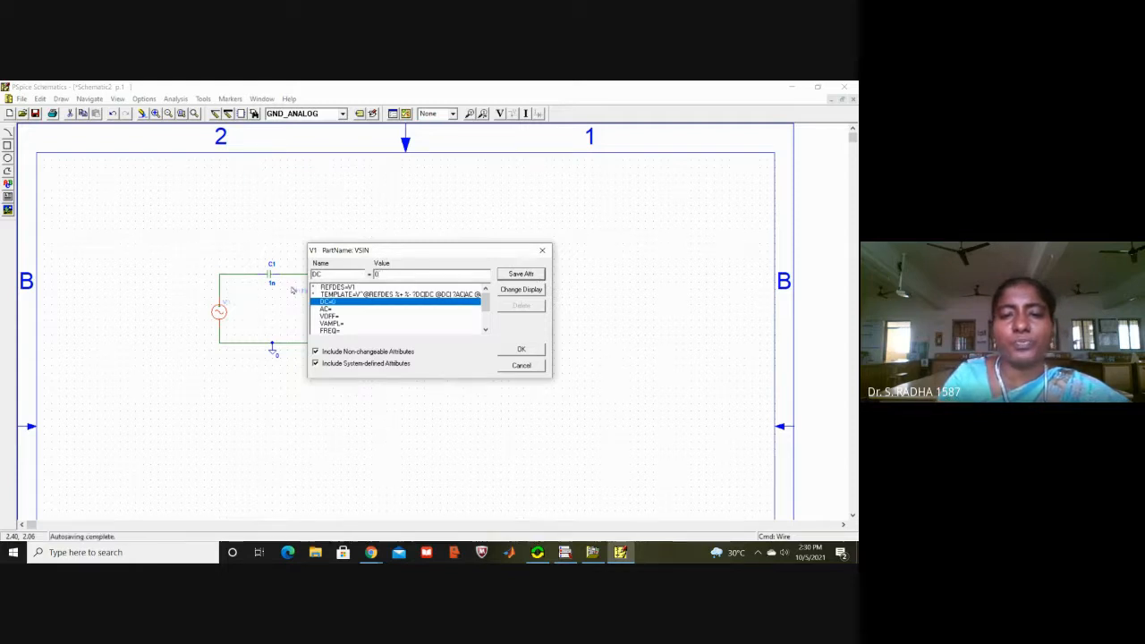
click(324, 309)
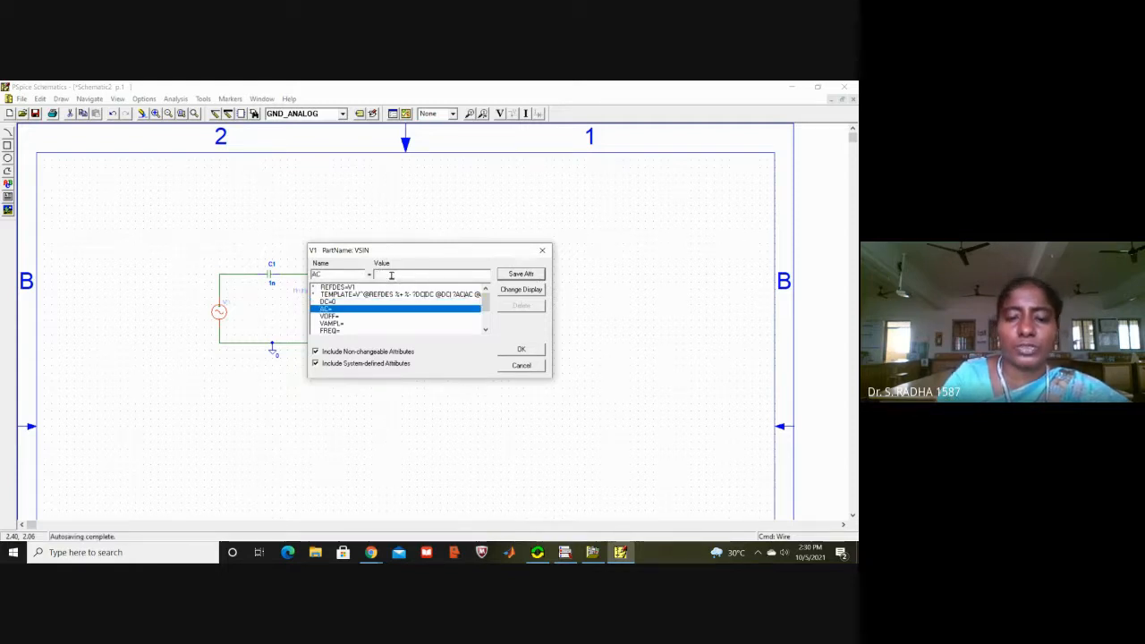
text(0)
click(510, 275)
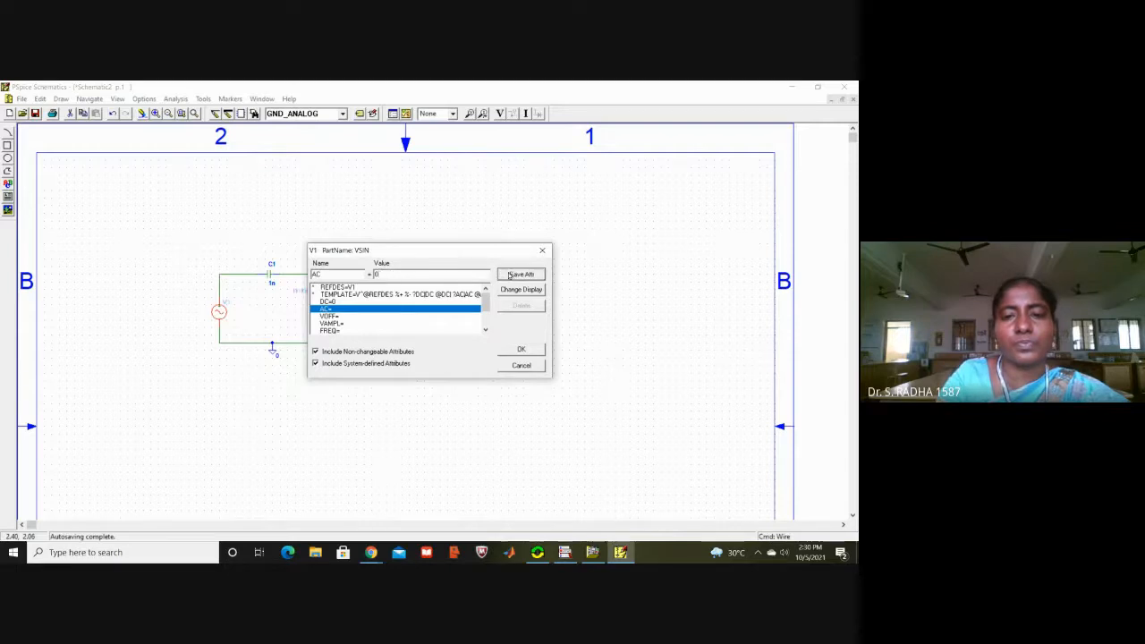
click(340, 317)
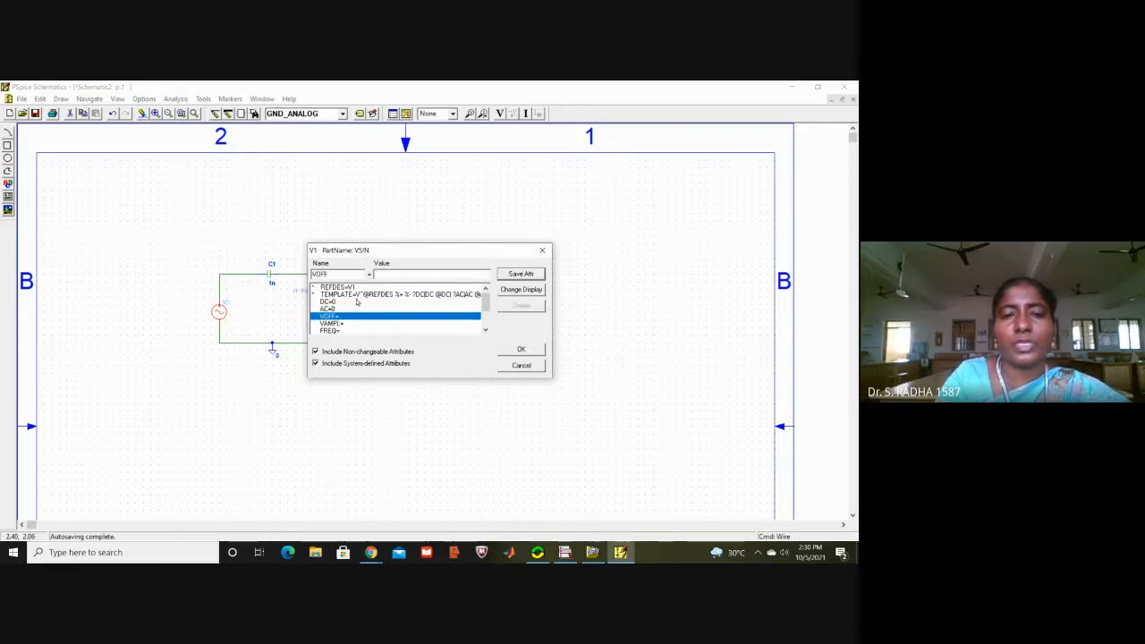
text(0)
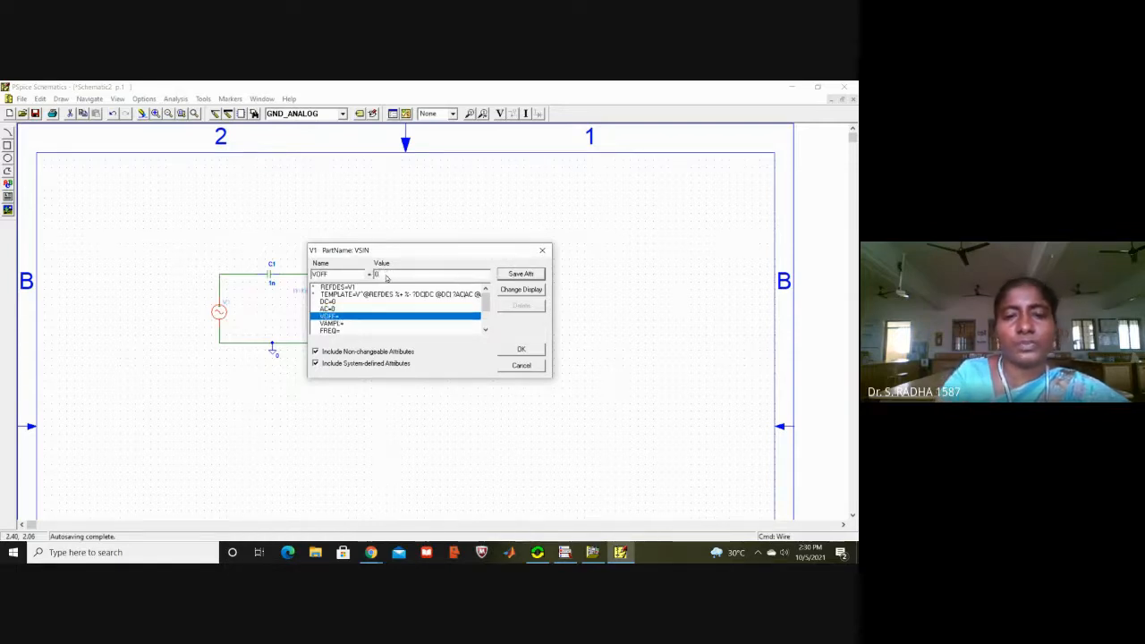
key(Return)
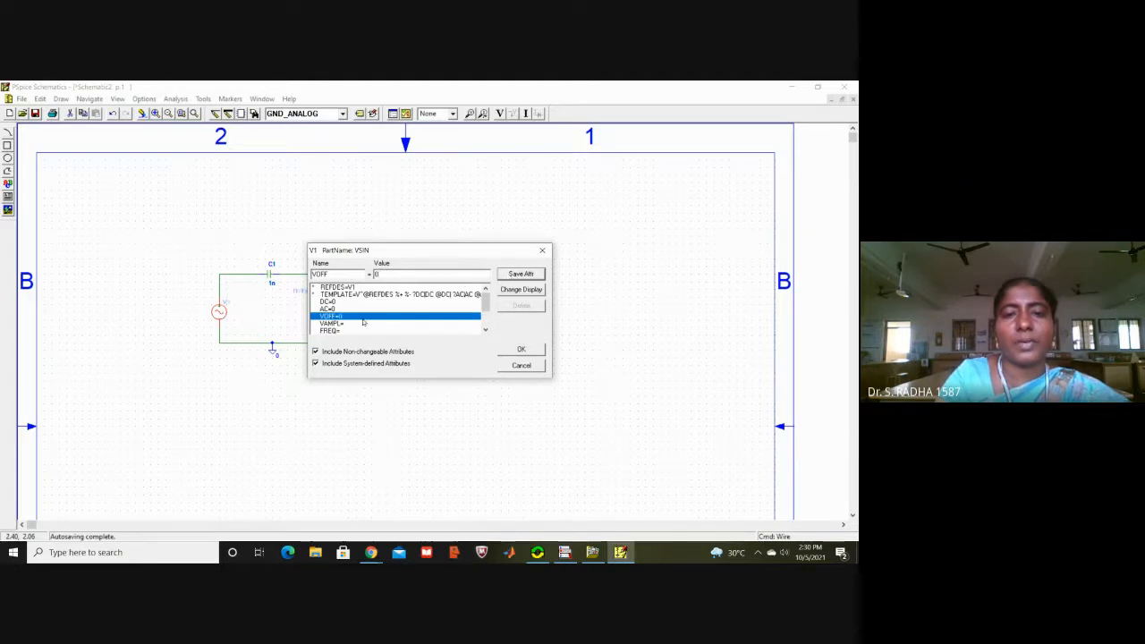
Step: Set source V1's amplitude VAMPL to 20 and its frequency FREQ to 1k, and accept the attributes
click(344, 324)
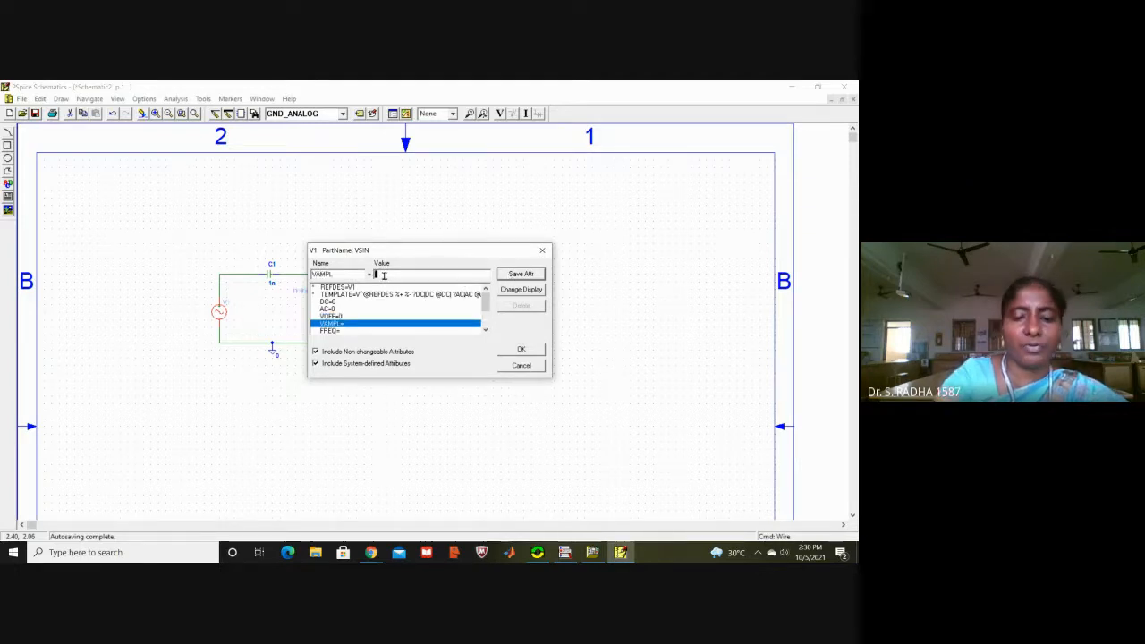
text(10)
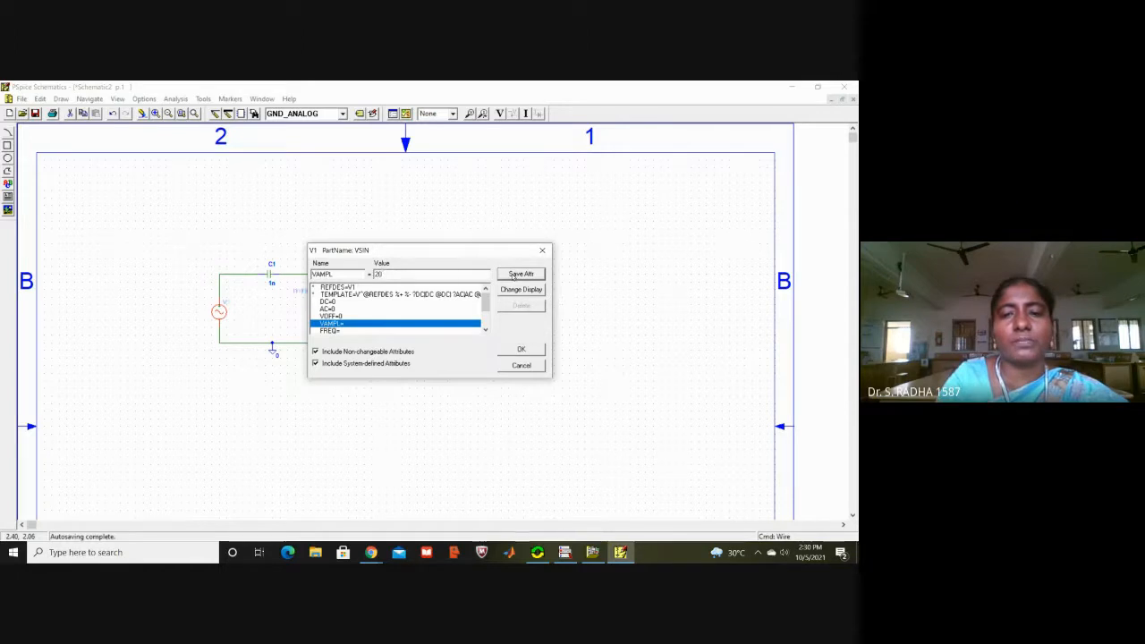
click(332, 331)
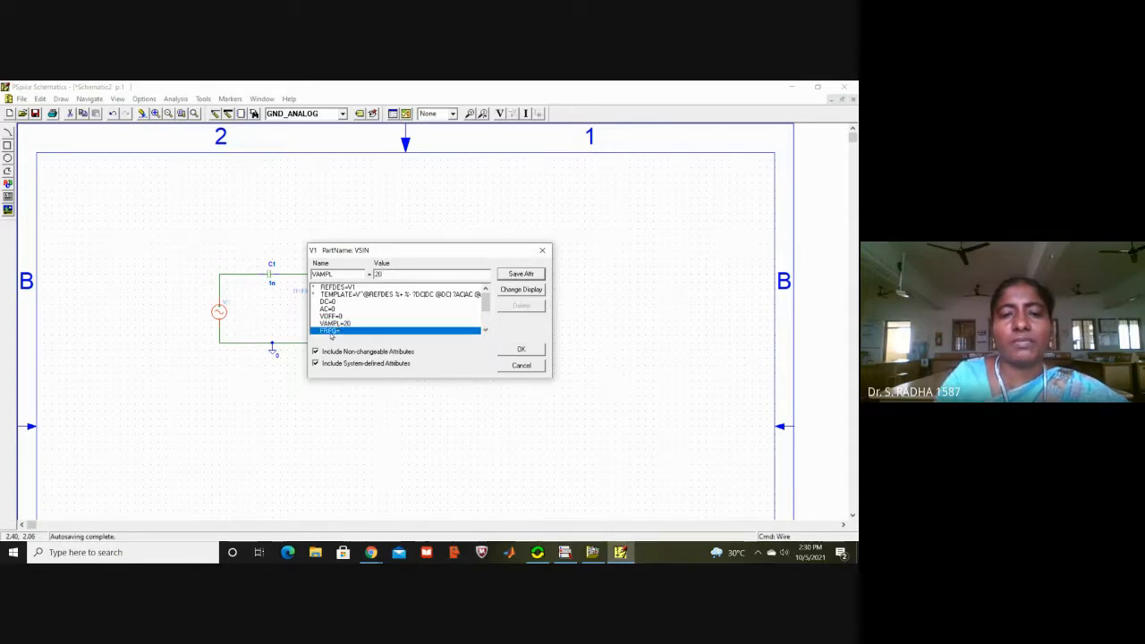
text(1k)
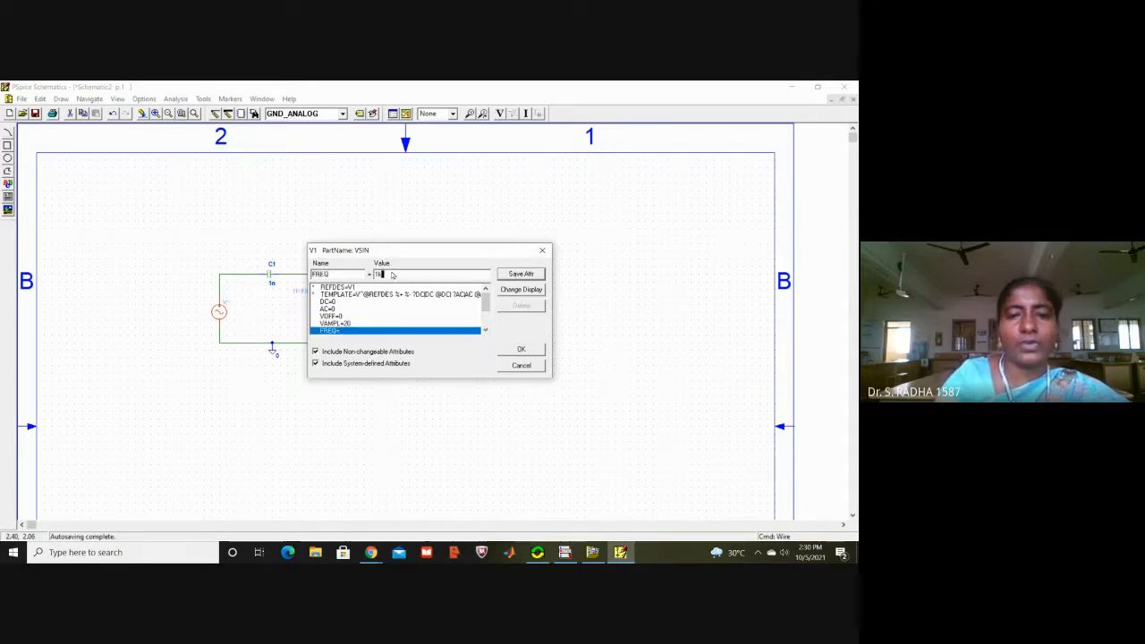
click(506, 274)
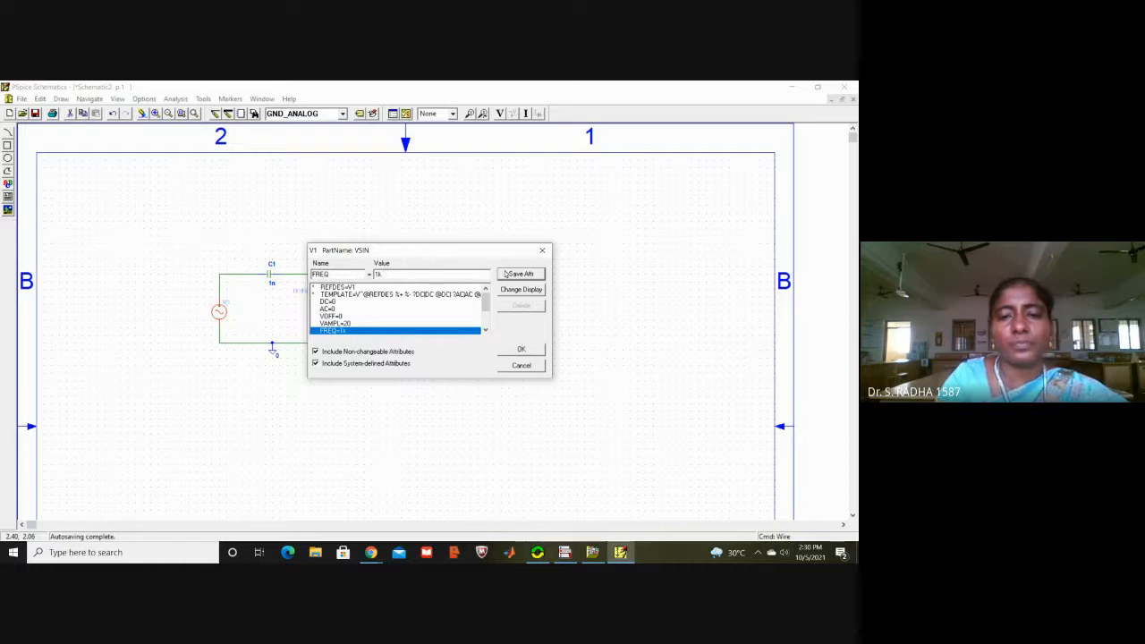
click(513, 351)
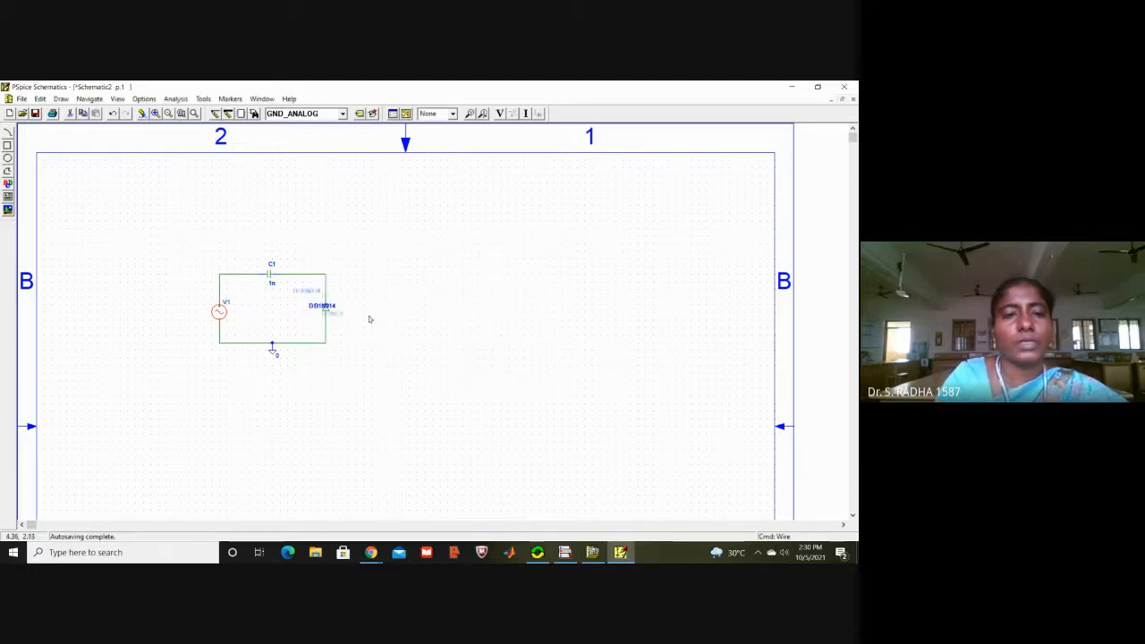
Step: Set the value of capacitor C1 to 100n
double_click(269, 276)
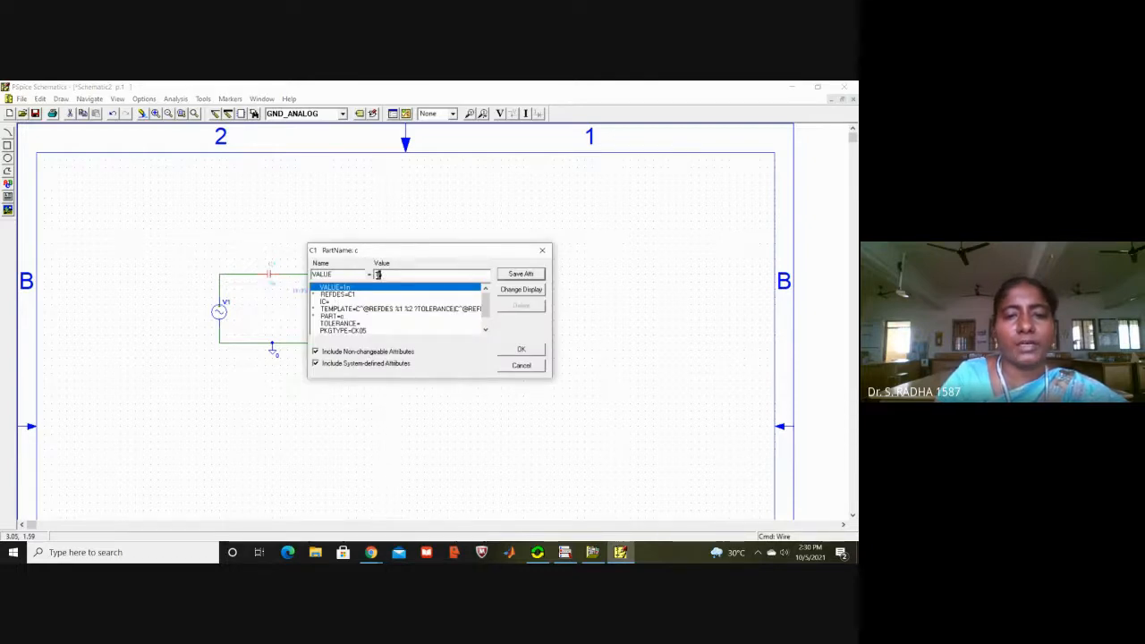
text(00n)
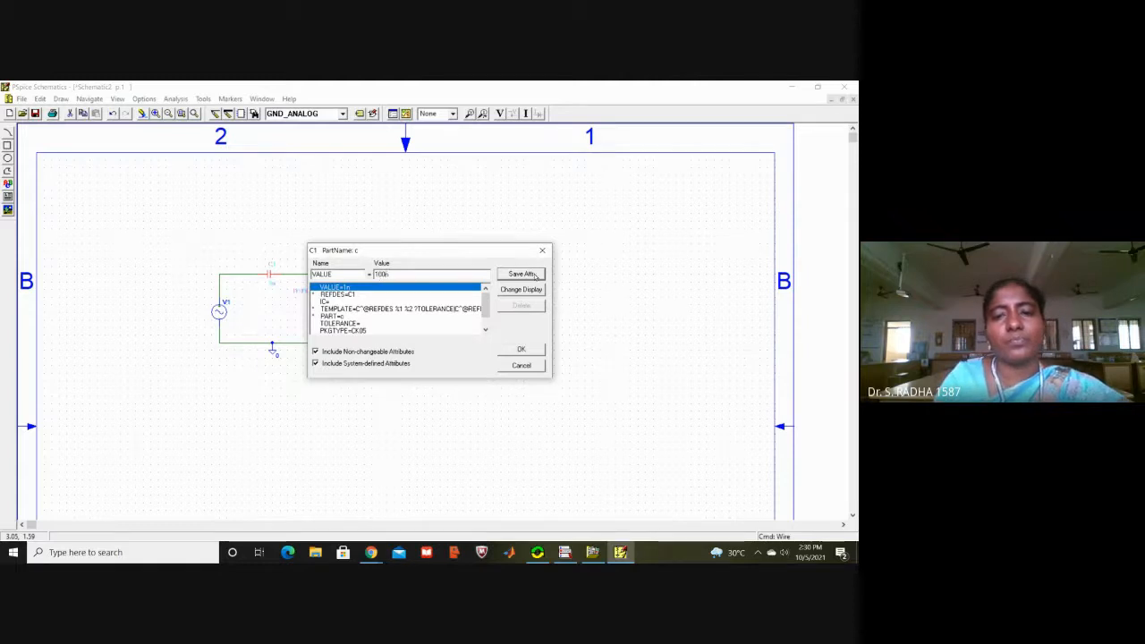
click(535, 274)
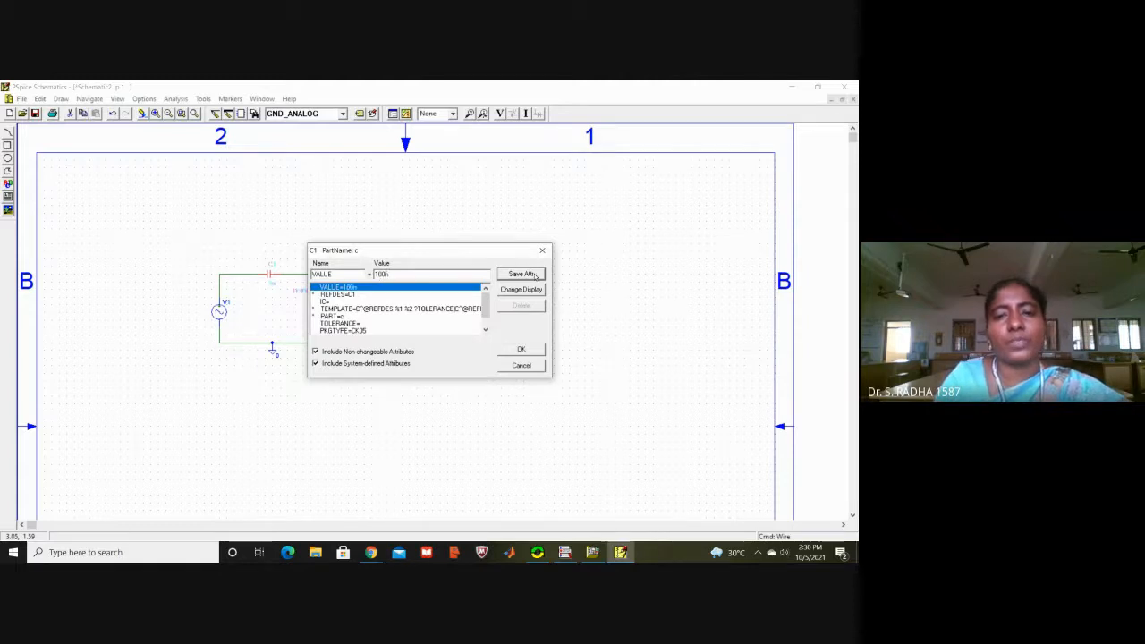
click(521, 349)
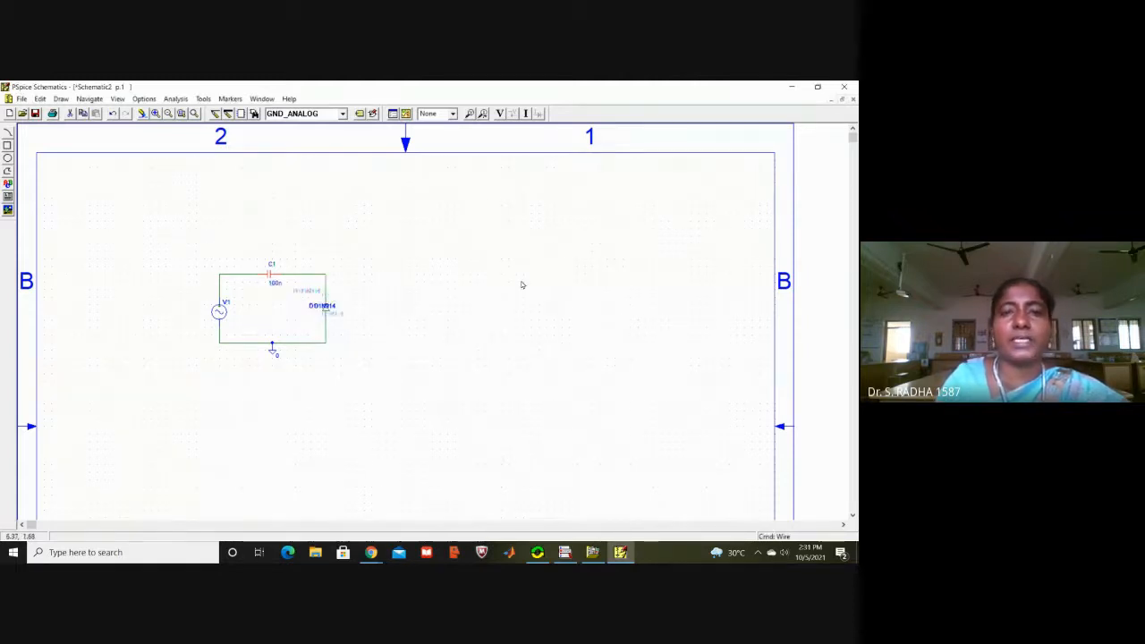
click(522, 284)
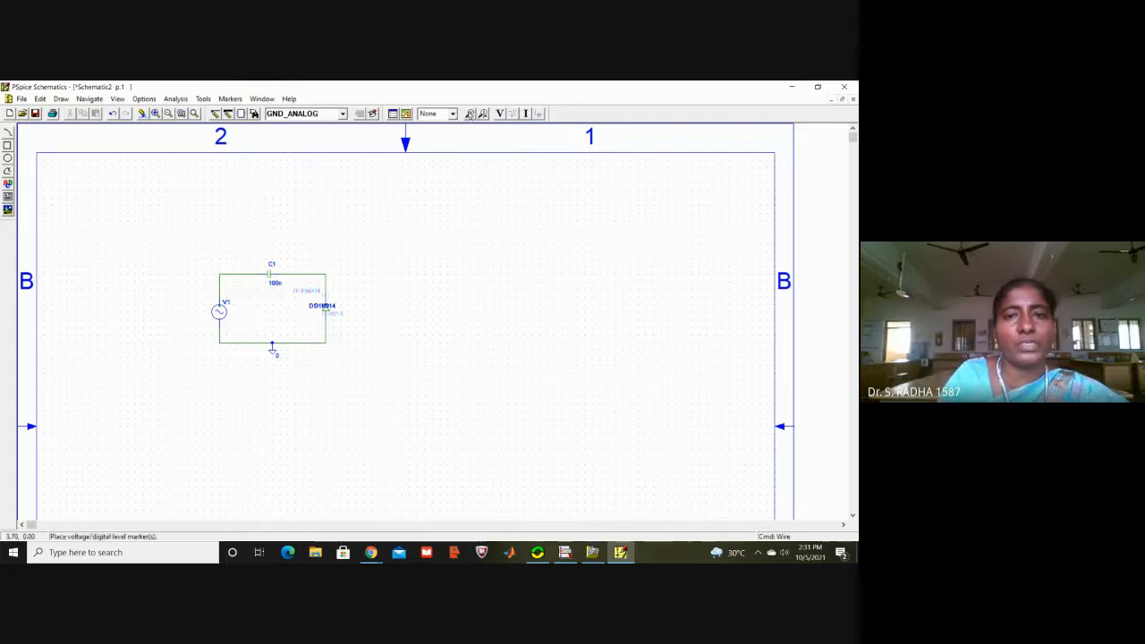
Step: Place voltage markers on the wire between V1 and C1 and on the corner node above diode D1
click(500, 114)
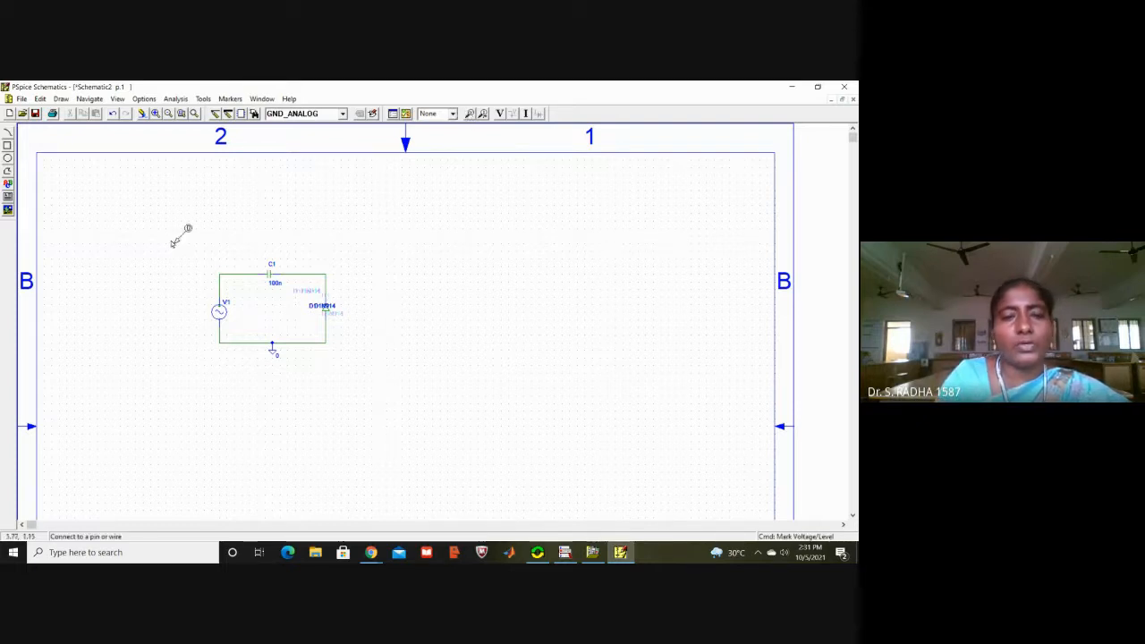
click(225, 272)
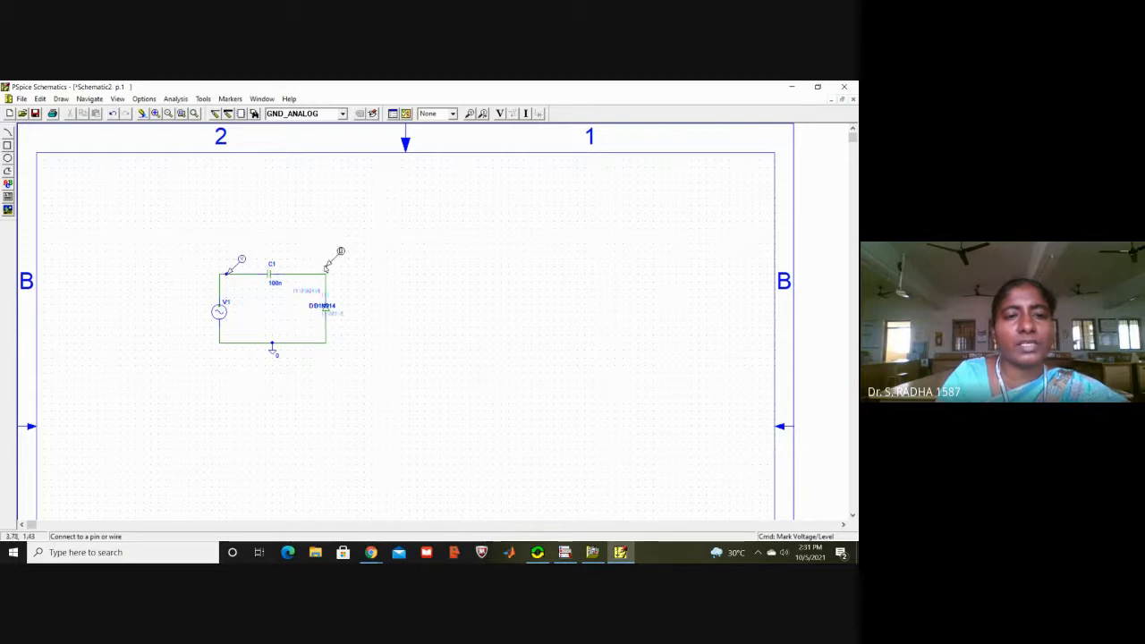
click(326, 275)
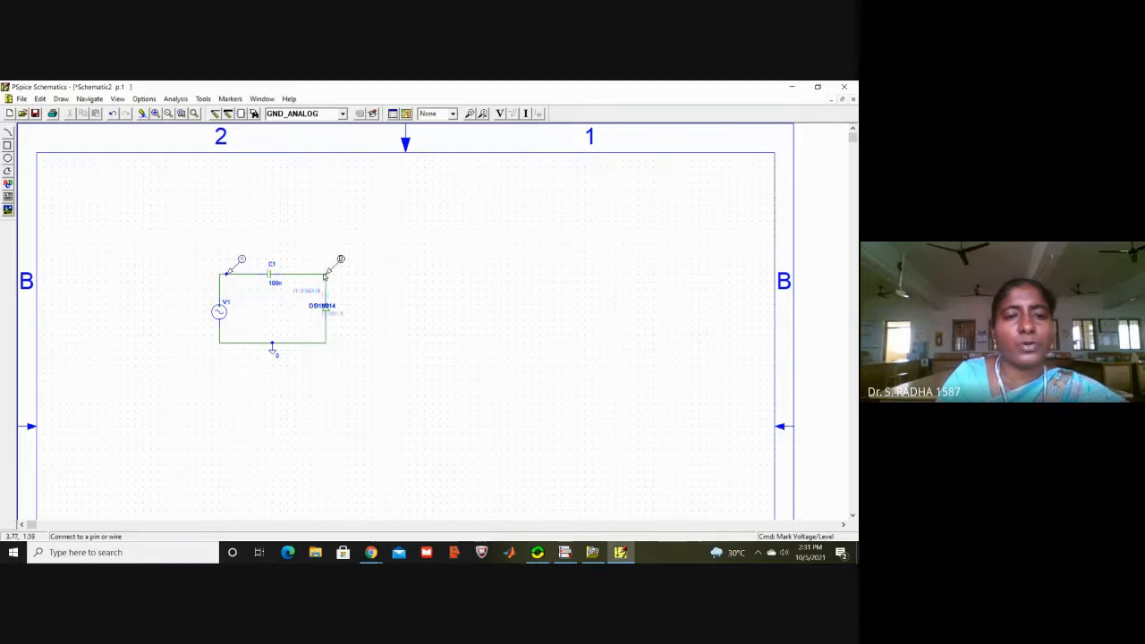
right_click(456, 270)
click(457, 271)
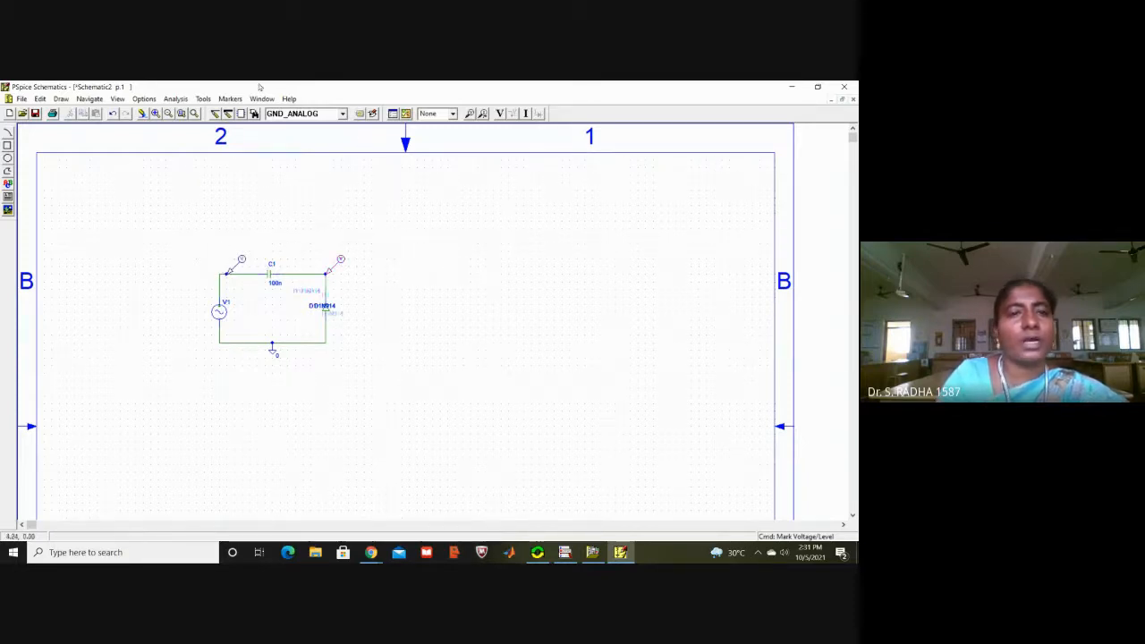
Step: Enable a transient analysis with a print step of 100ns and a final time of 10ms, and close the analysis setup
click(178, 99)
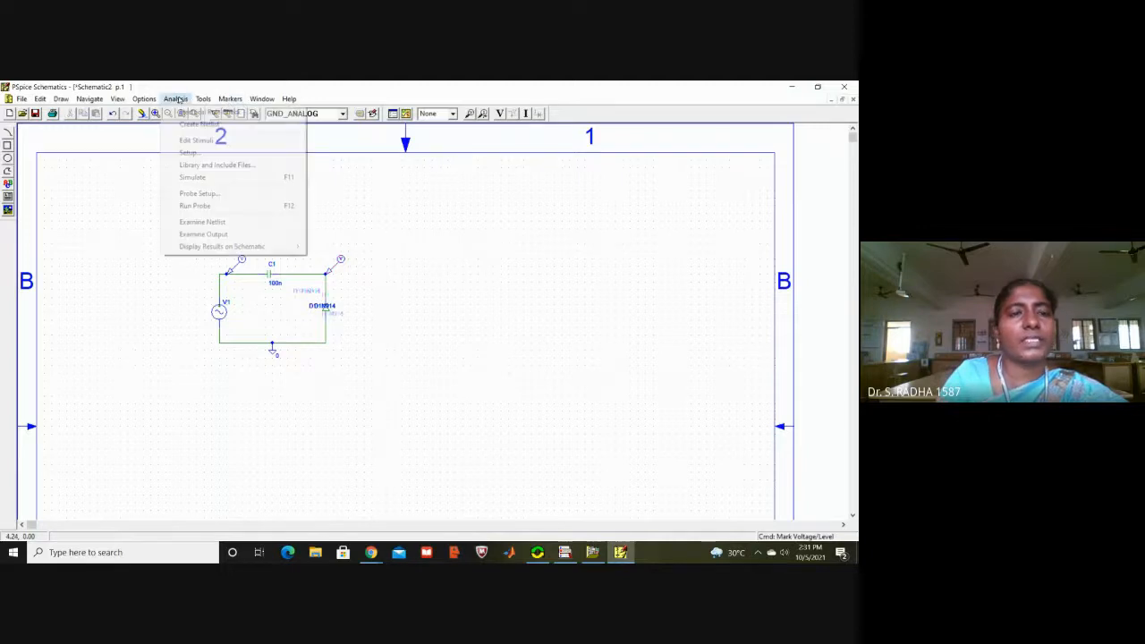
click(198, 154)
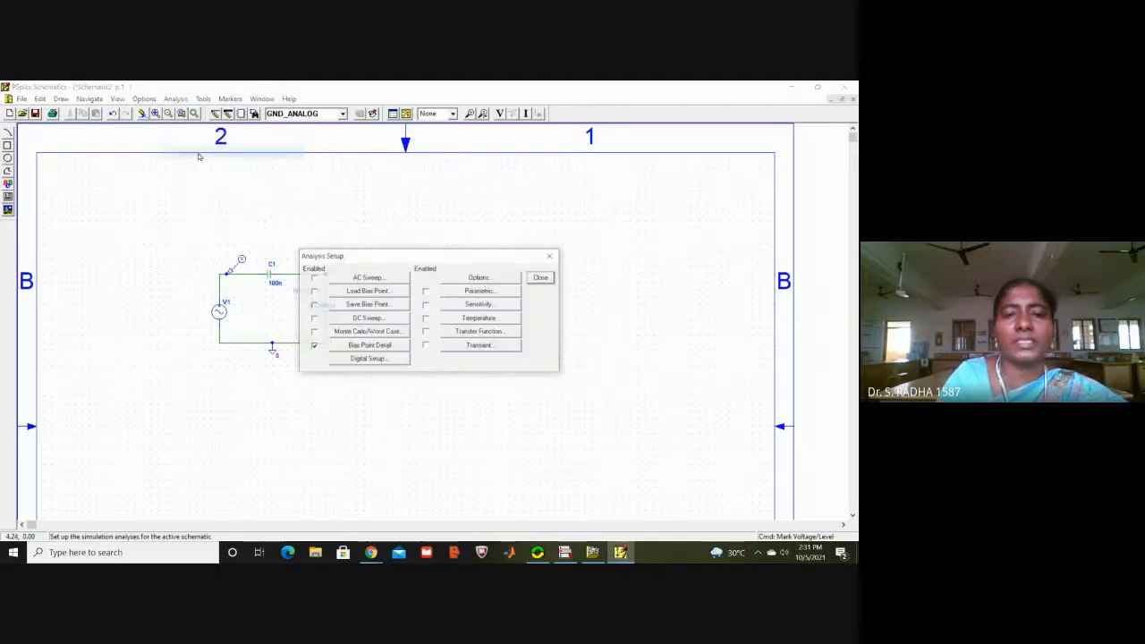
click(484, 346)
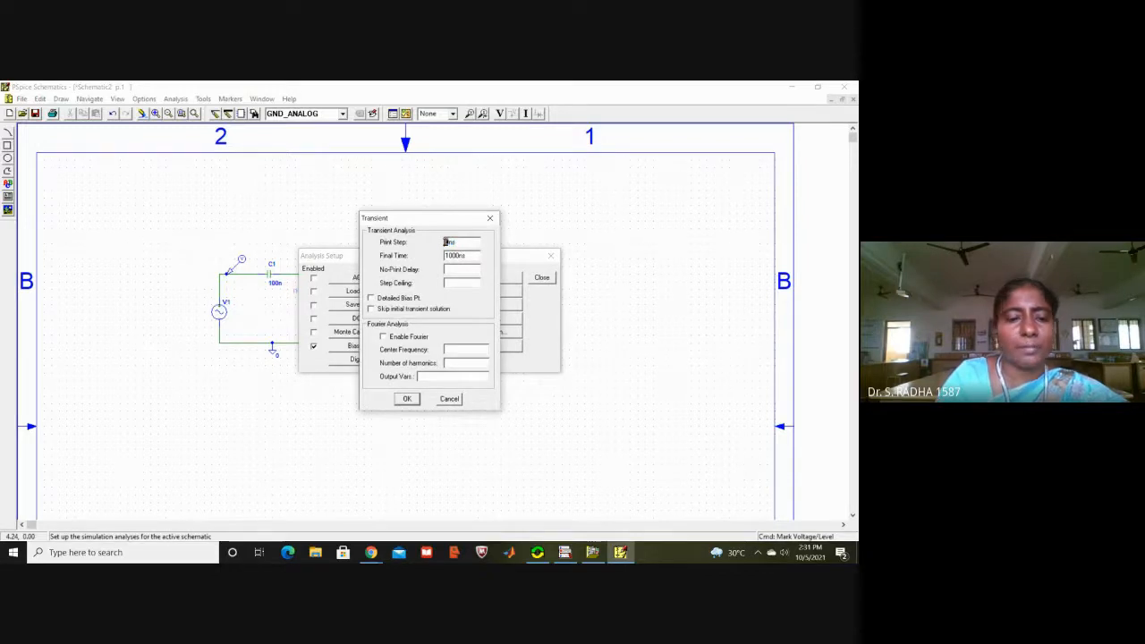
text(100ns)
drag(463, 256, 458, 255)
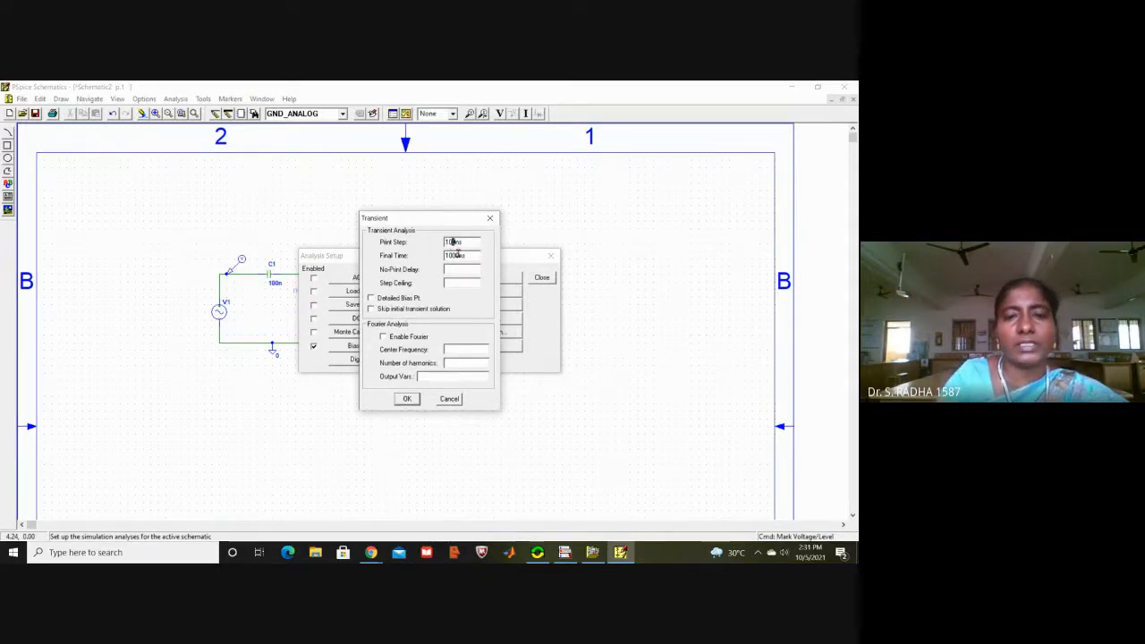
key(BackSpace)
key(BackSpace)
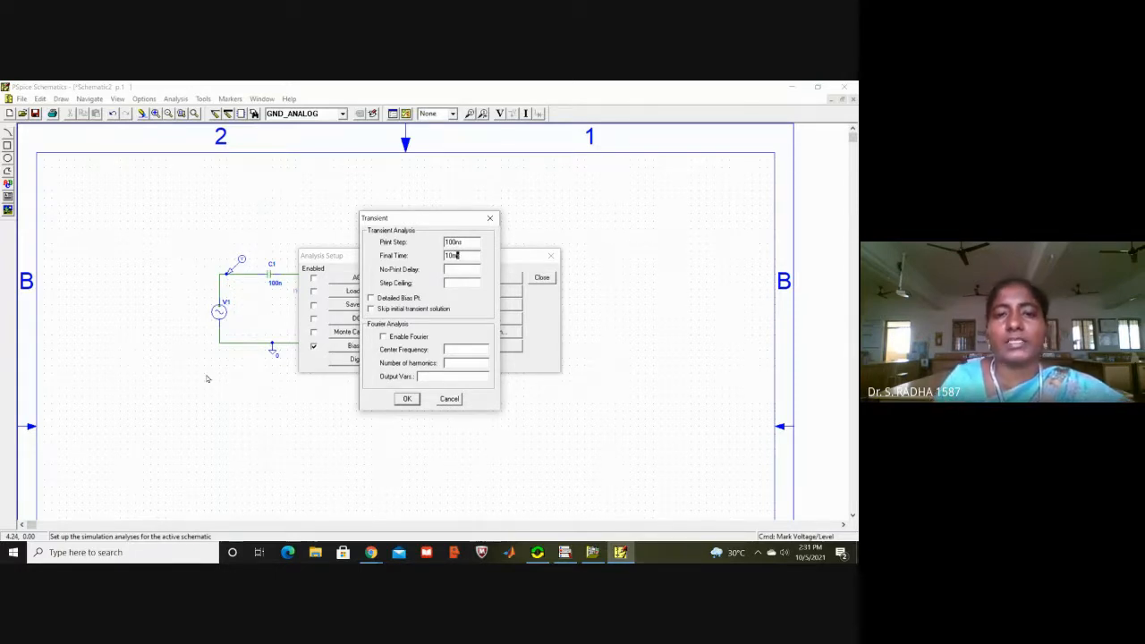
click(400, 402)
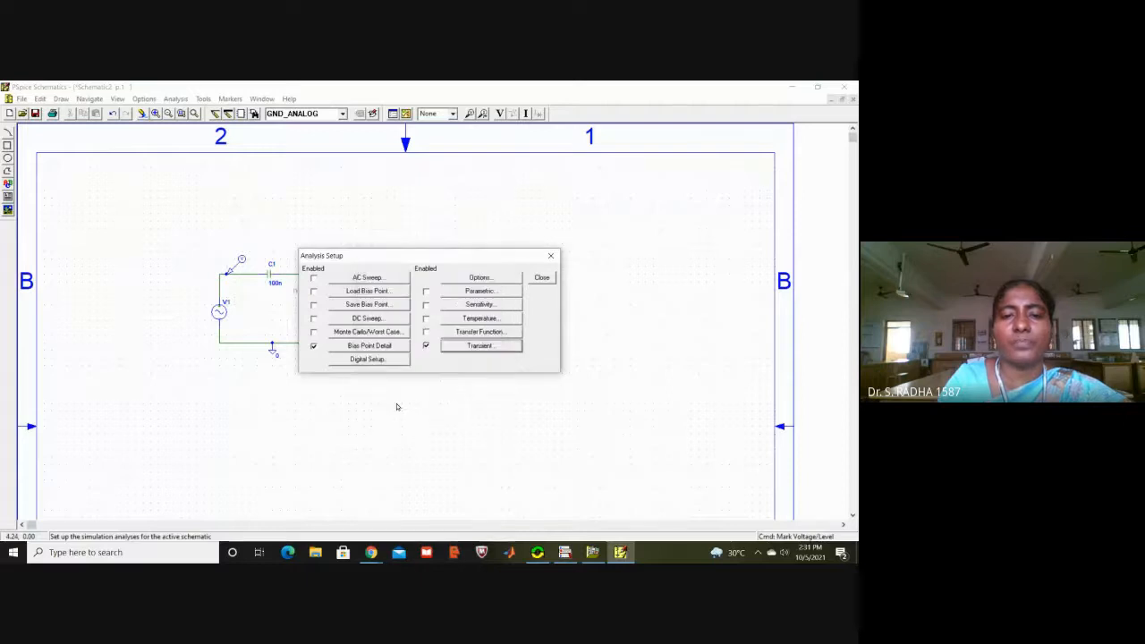
click(542, 278)
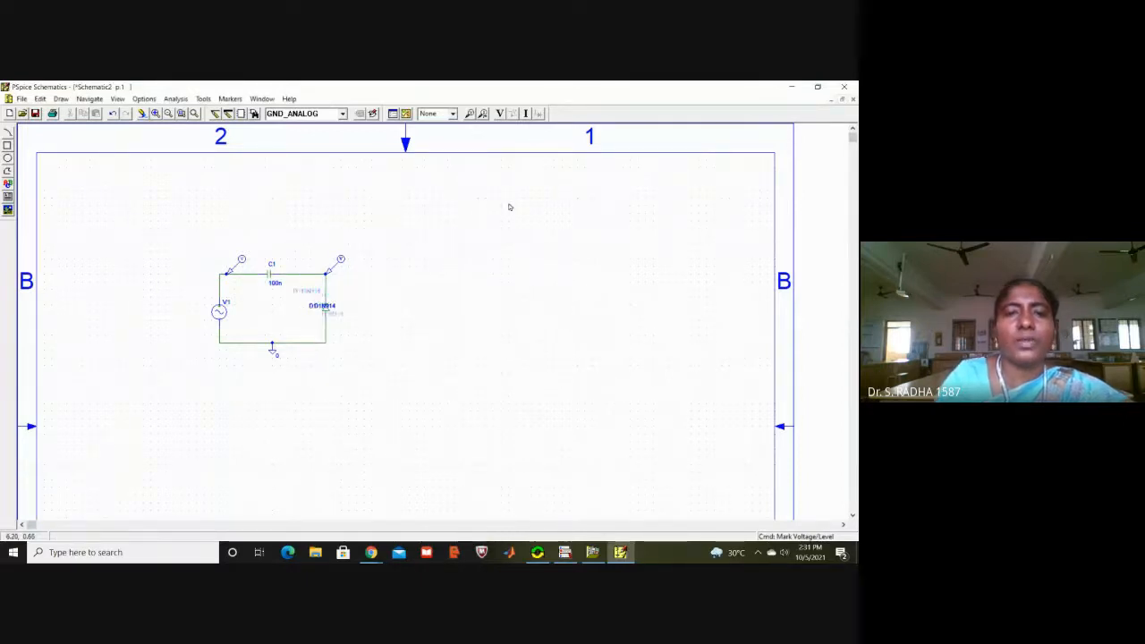
Step: Simulate the clamper circuit, saving the new schematic on the Desktop as posclamper, and close the waveform results
click(406, 114)
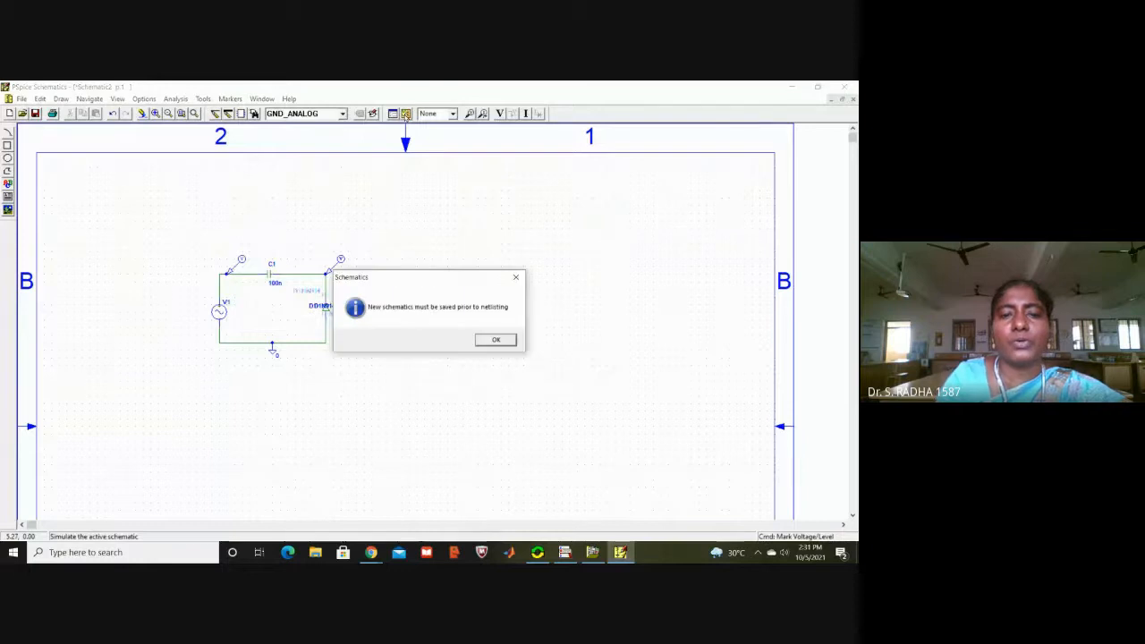
click(506, 341)
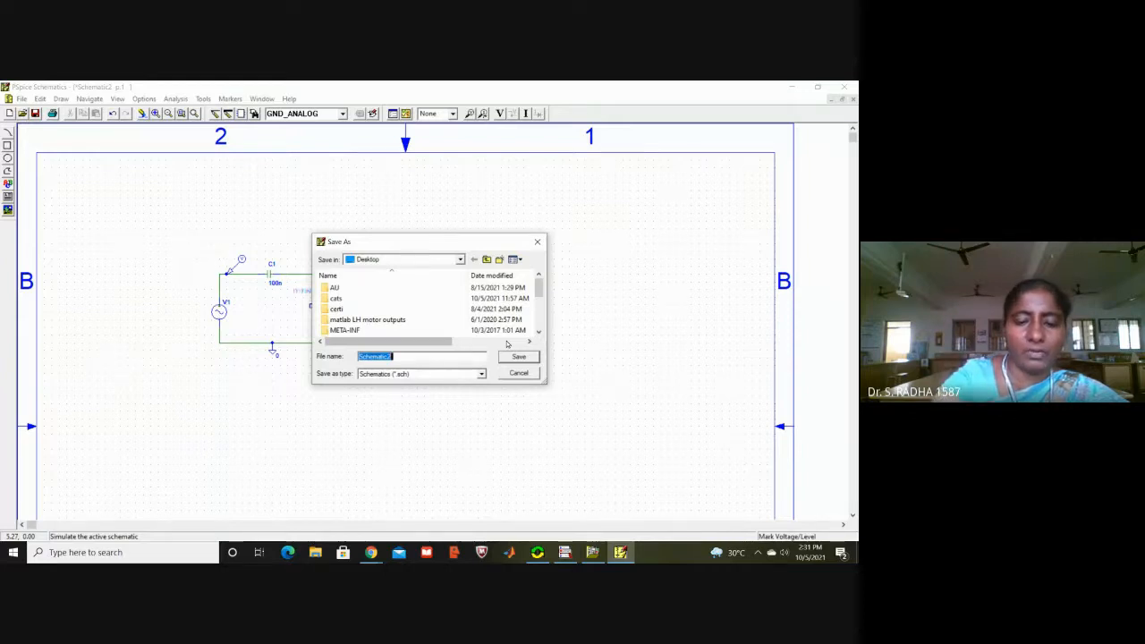
text(pcsclam)
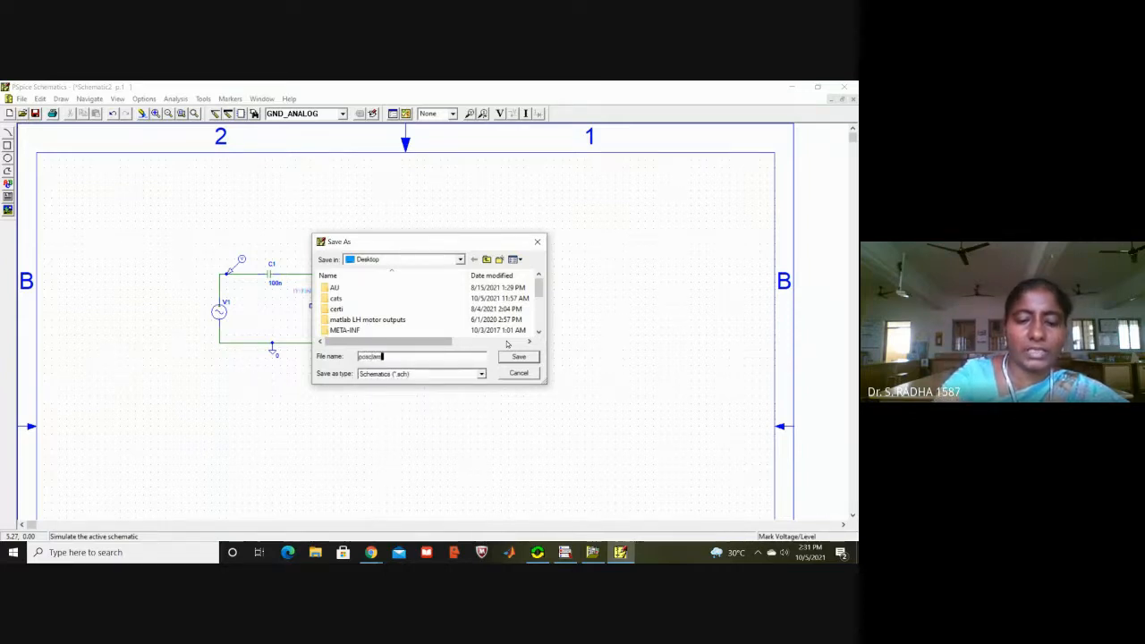
text(per)
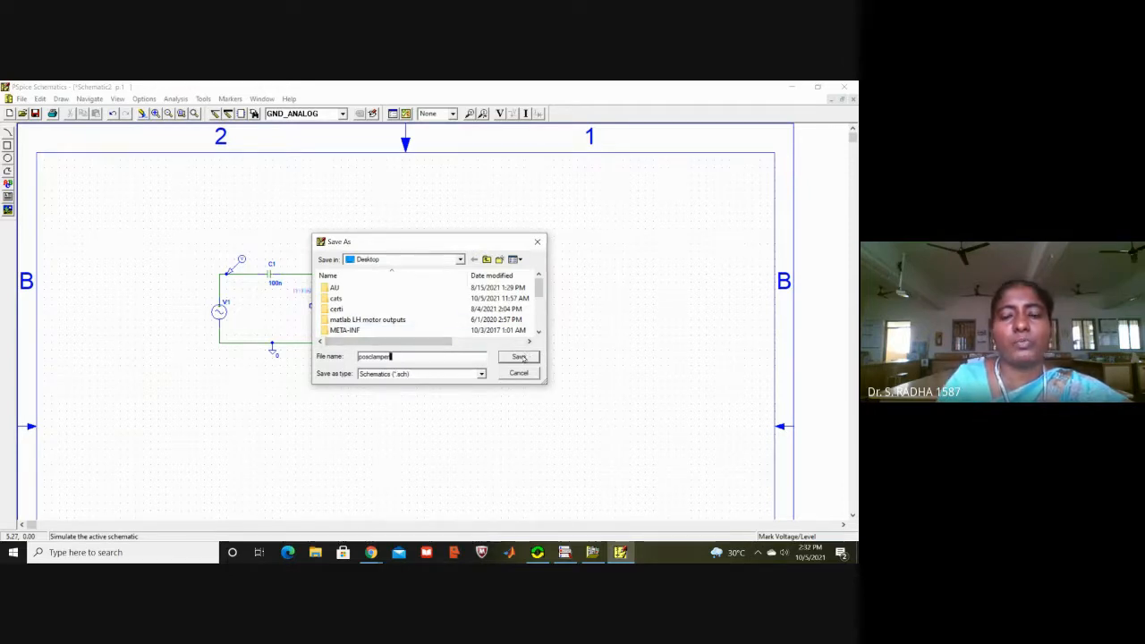
click(522, 357)
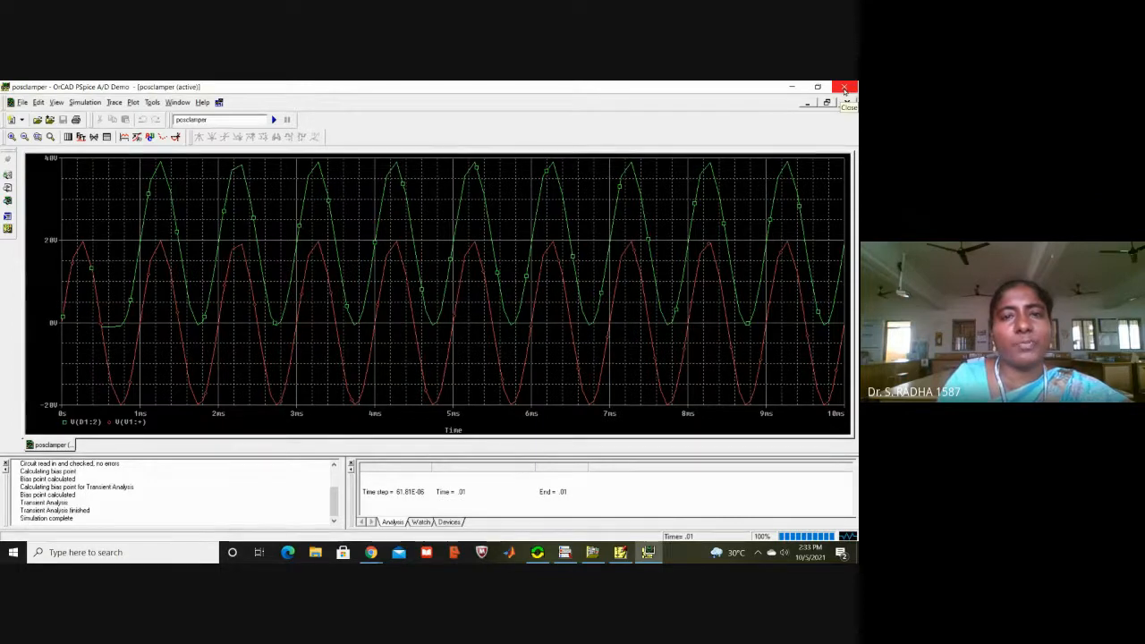
click(845, 87)
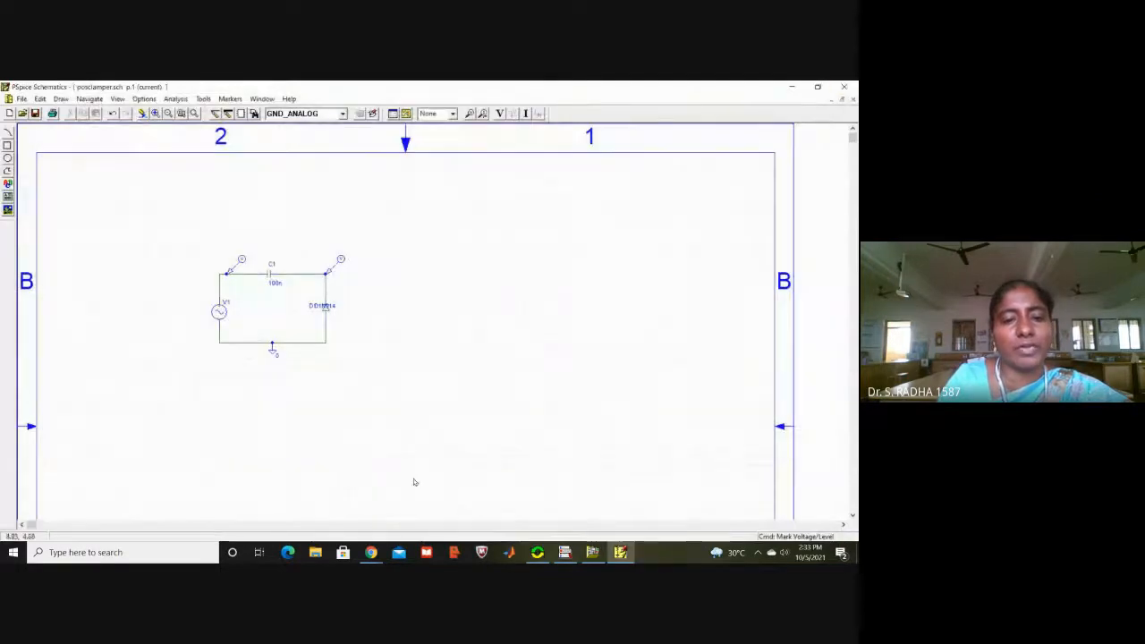
Step: Switch to the Google Meet call in Chrome and stop the recording of the meeting
mouse_move(372, 548)
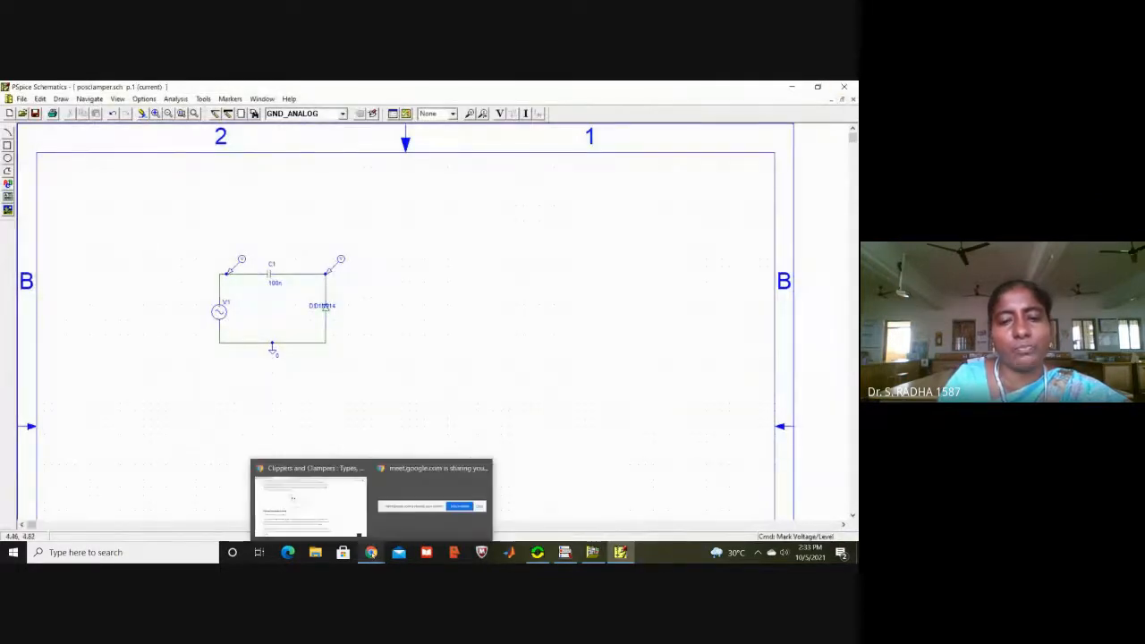
click(307, 508)
click(476, 87)
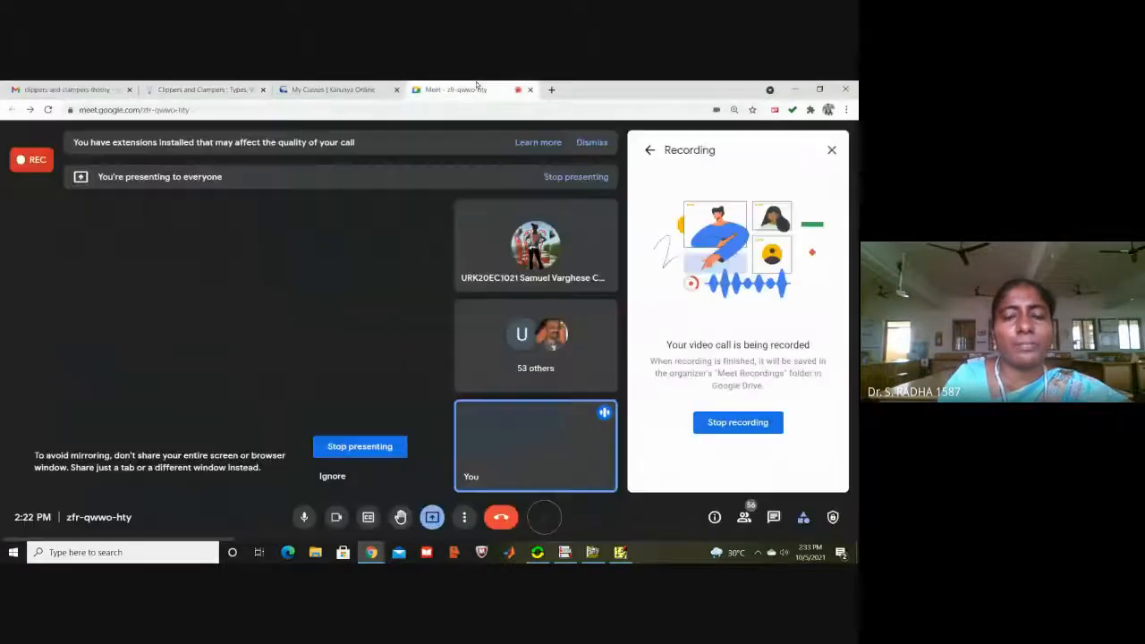
click(743, 426)
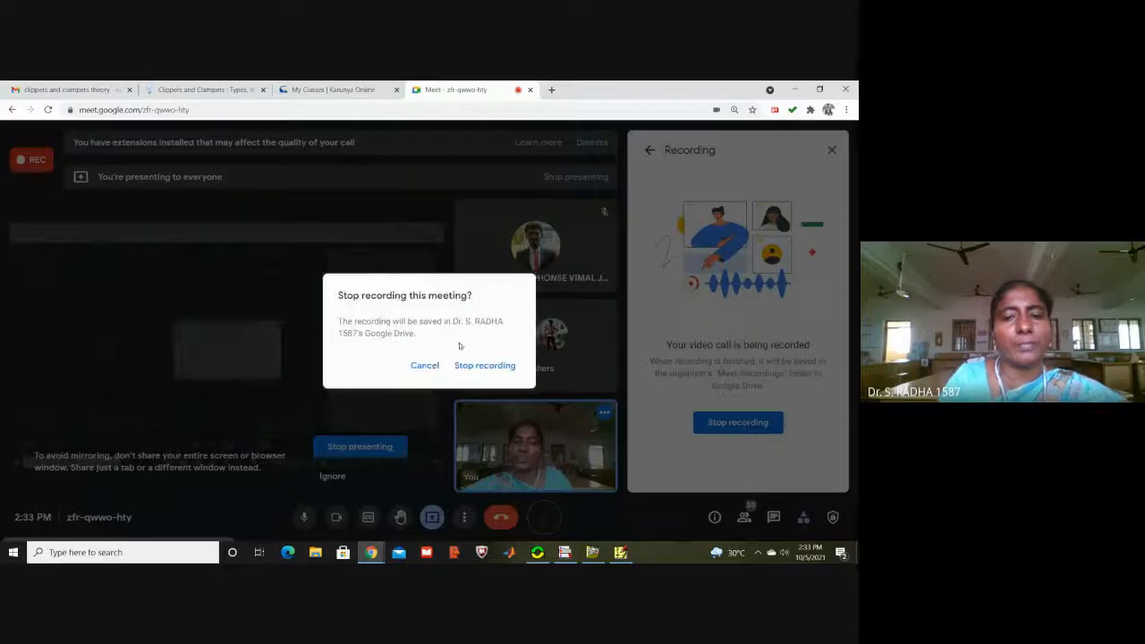